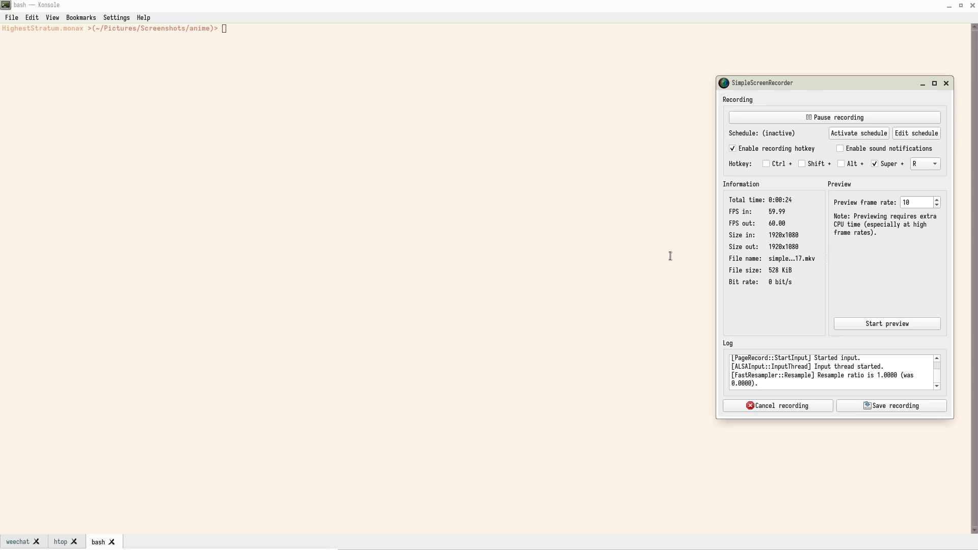
Clear the terminal, display the program help with "tagger -h", and examine the available commands.
click(585, 250)
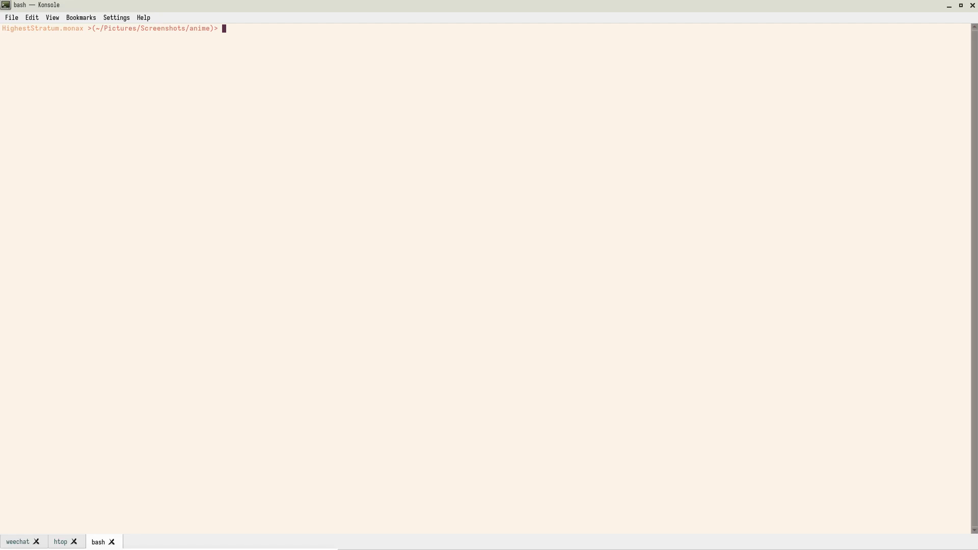
text(clear)
key(Return)
text(tagger yui.db)
key(BackSpace)
key(BackSpace)
key(BackSpace)
key(BackSpace)
key(BackSpace)
key(BackSpace)
text(-h)
key(Return)
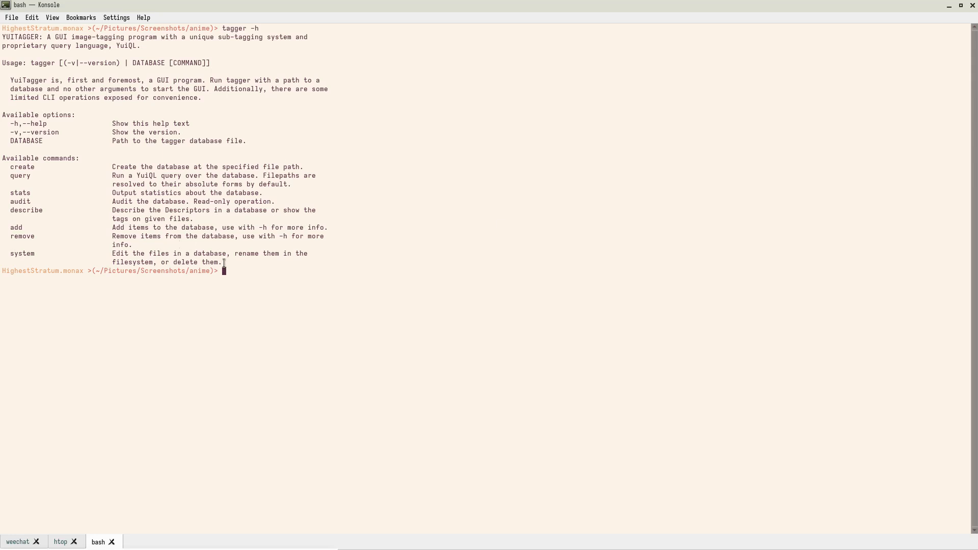
drag(226, 262, 2, 165)
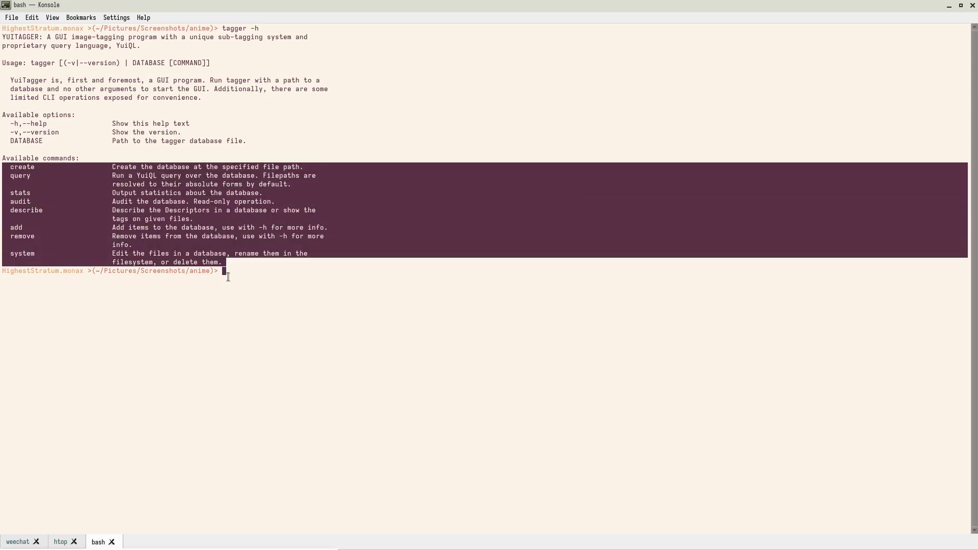
click(240, 268)
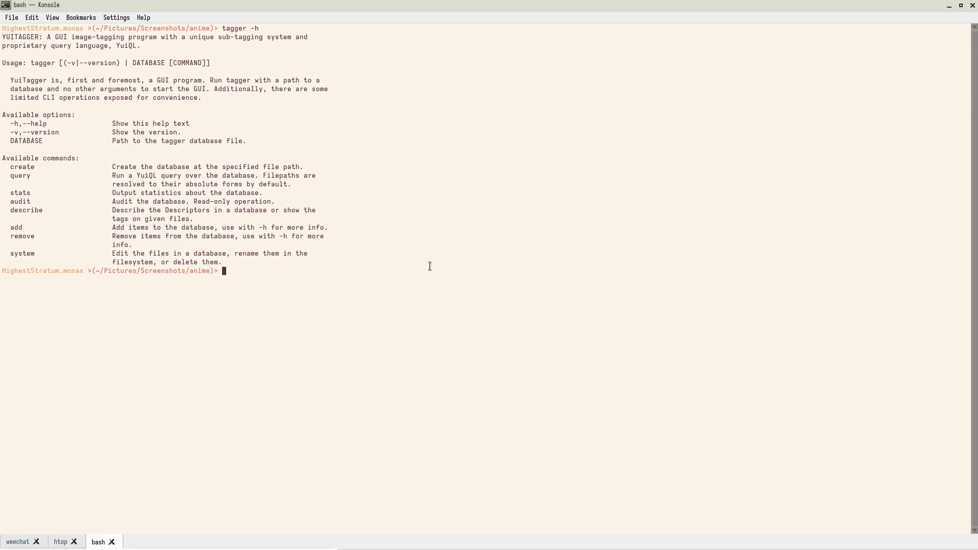
Launch the Tagger GUI from the terminal with the yui.db database.
text(tagger yui.db)
key(Return)
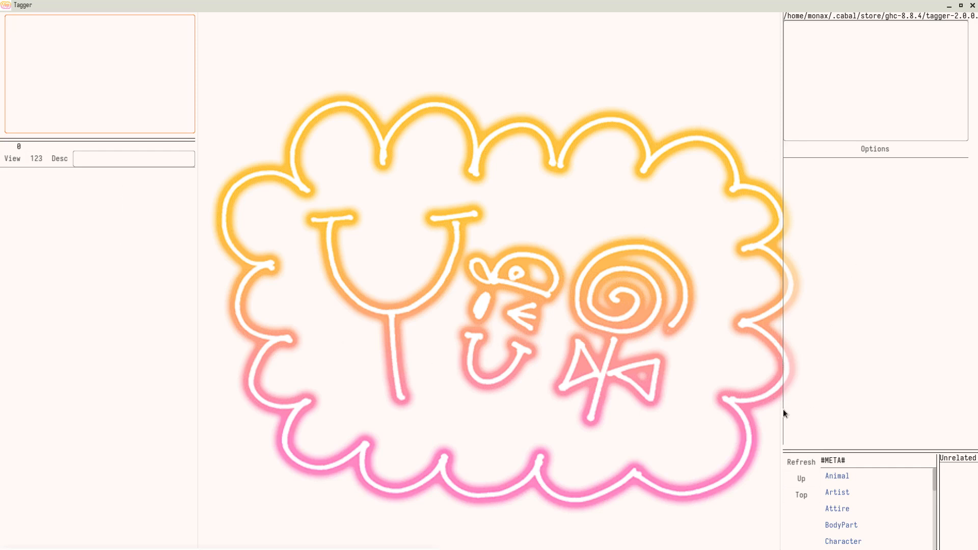
Widen both side panes over the central image, and reset their widths by hiding and redisplaying each one.
drag(782, 410, 689, 344)
drag(593, 356, 230, 308)
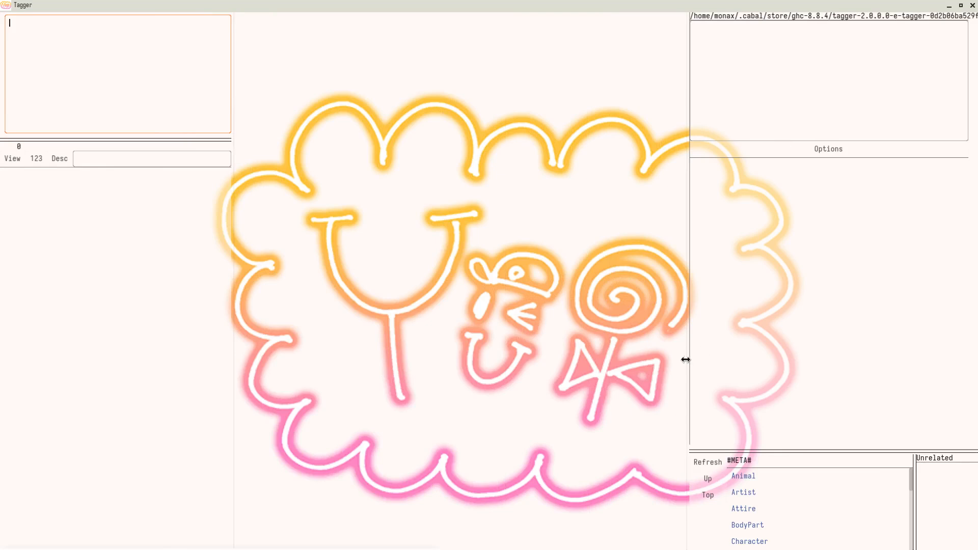
drag(685, 359, 539, 345)
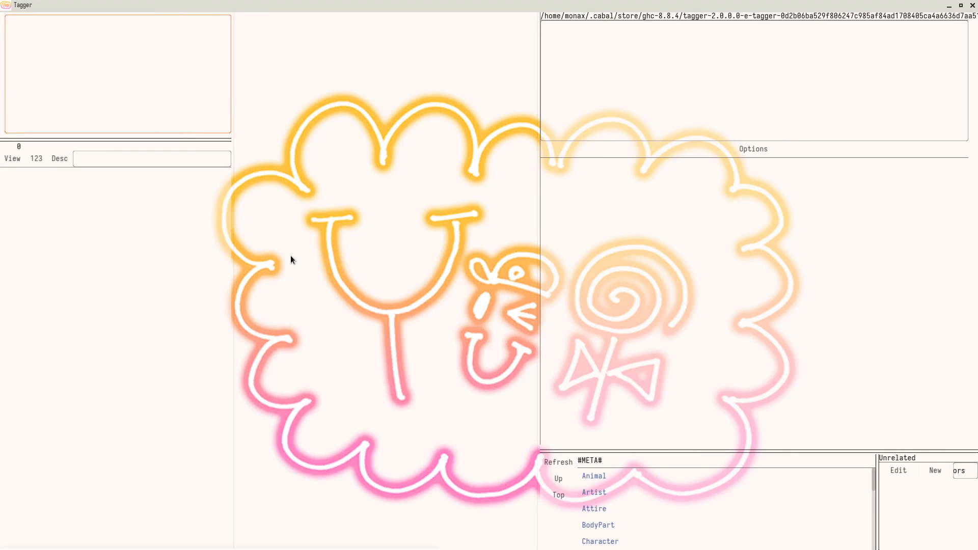
key(ctrl+h)
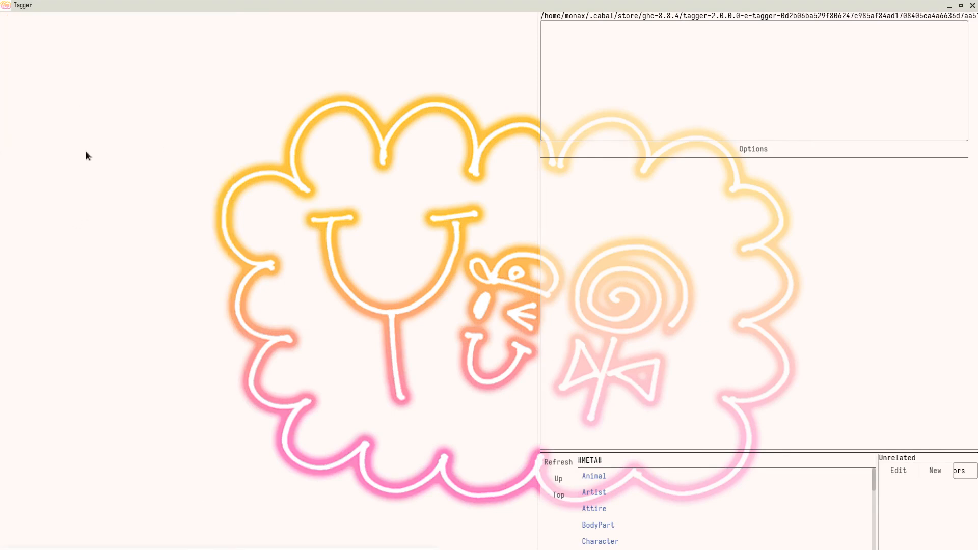
key(ctrl+h)
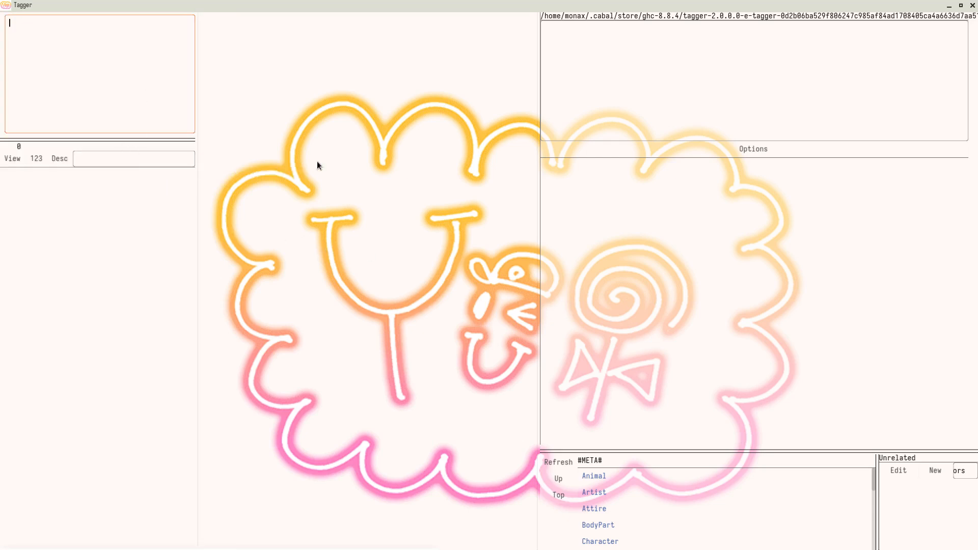
key(ctrl+l)
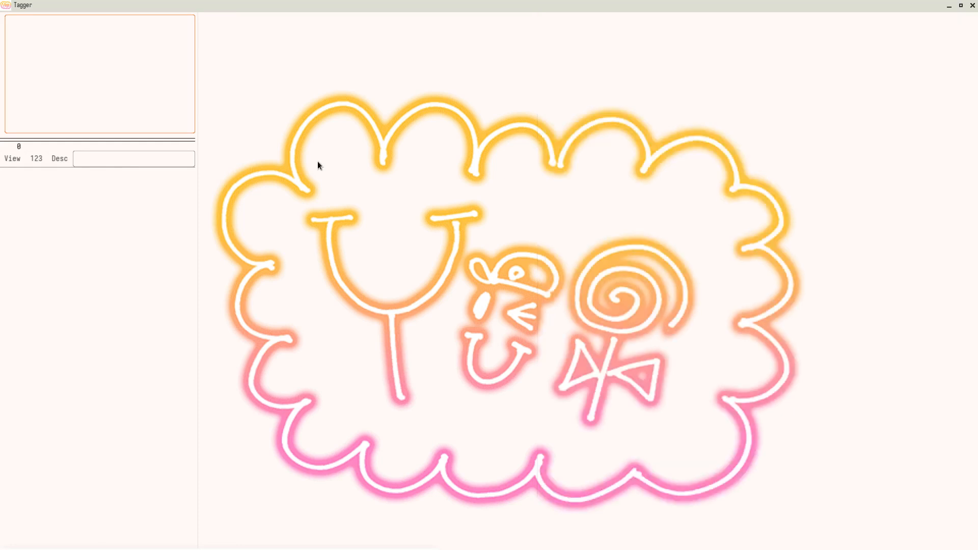
key(ctrl+l)
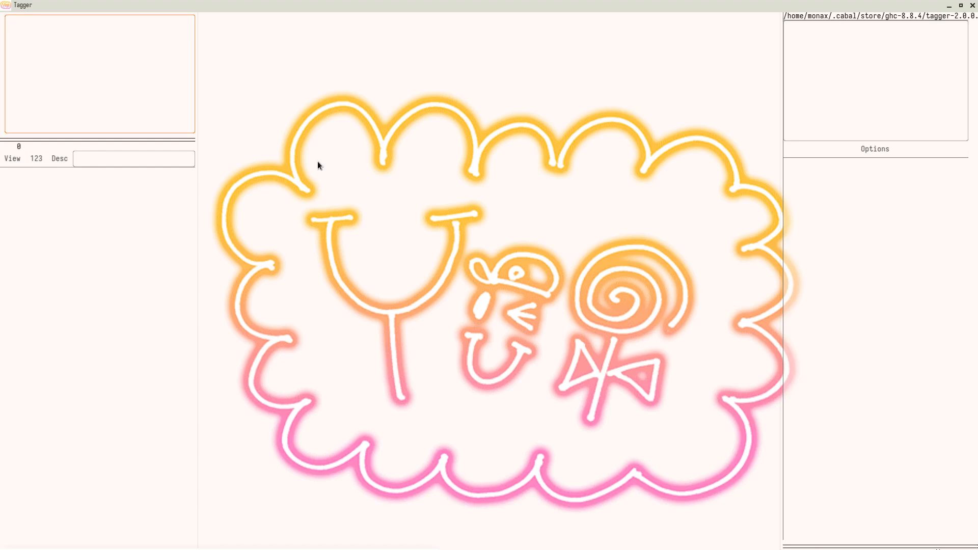
Repeatedly hide and redisplay the query pane and the file's tag pane, leaving both visible.
key(ctrl+l)
key(ctrl+h)
key(ctrl+l)
key(ctrl+h)
key(ctrl+l)
key(ctrl+l)
key(ctrl+h)
key(ctrl+h)
key(ctrl+l)
key(ctrl+h)
key(ctrl+h)
key(ctrl+l)
Stretch the file's tag pane across most of the image, and reset its width by hiding and redisplaying it.
drag(787, 313, 291, 321)
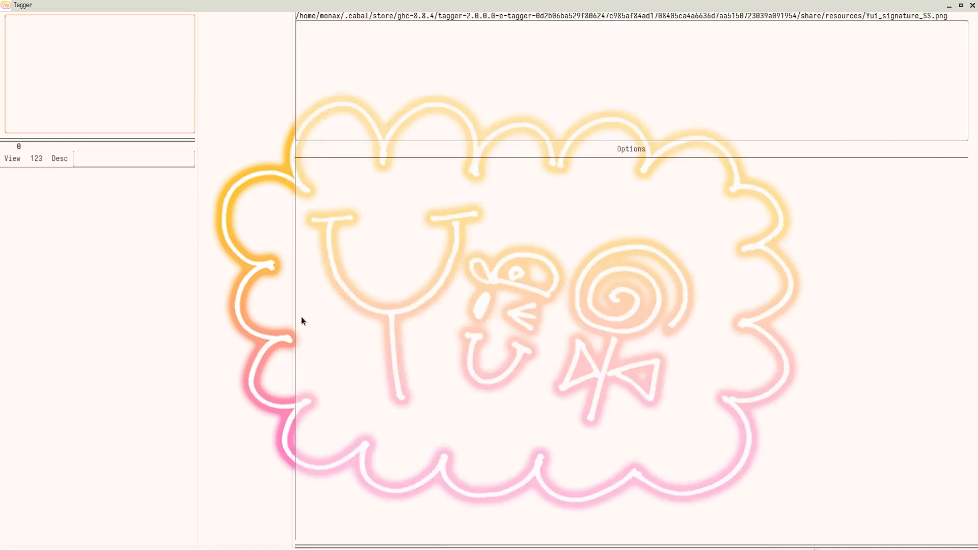
key(ctrl+l)
key(ctrl+l)
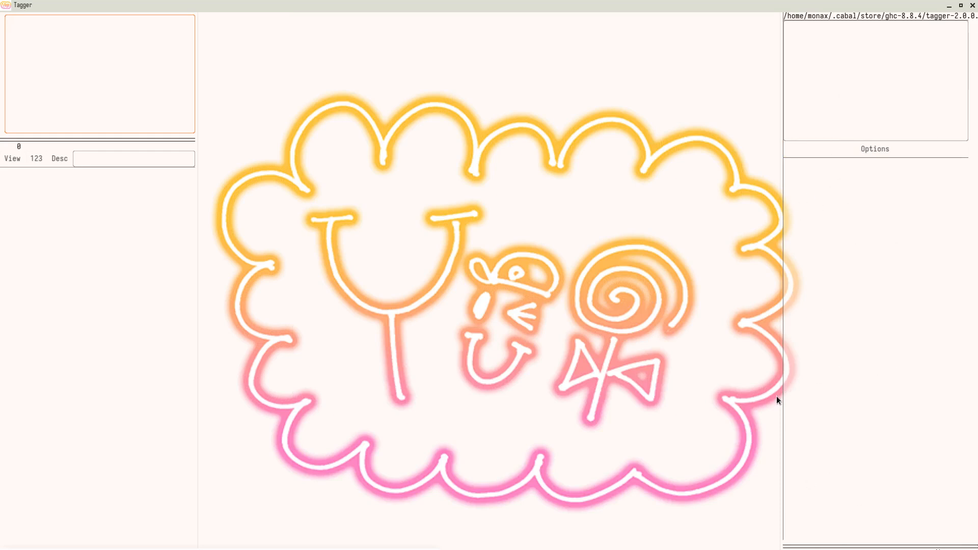
key(ctrl+l)
key(ctrl+l)
Hide both side panes at once to show only the image, and bring them back.
key(ctrl+m)
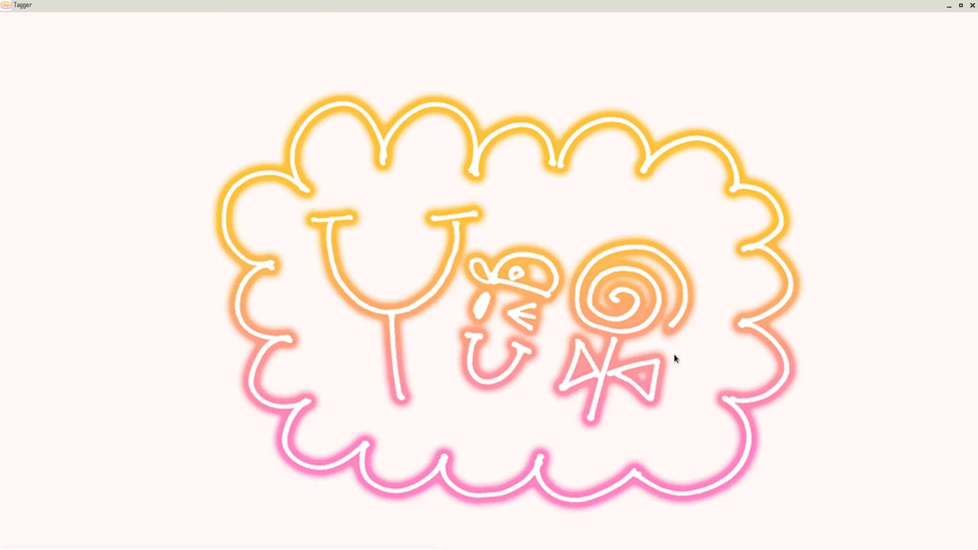
key(ctrl+m)
key(ctrl+m)
key(ctrl+m)
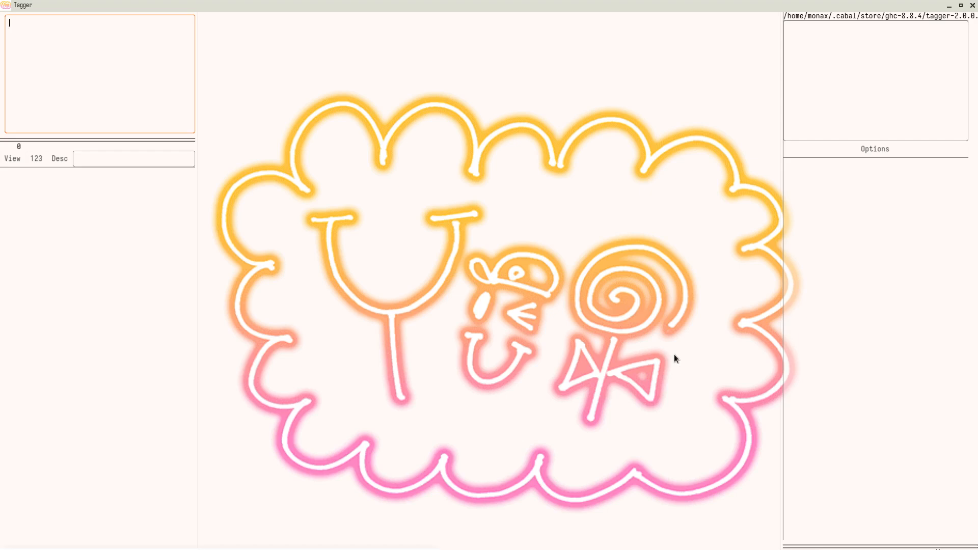
Hide the query pane and the tag pane one at a time, and restore both.
key(ctrl+f)
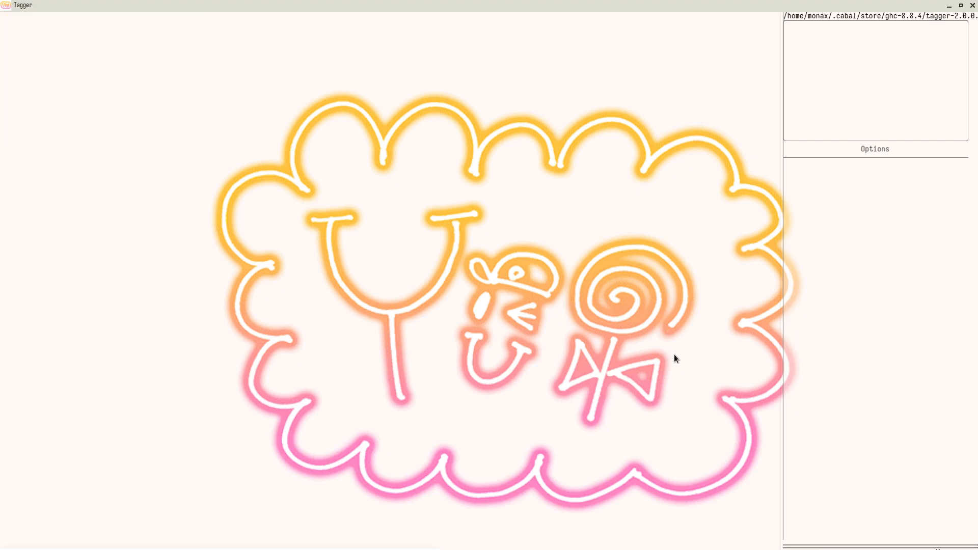
key(ctrl+d)
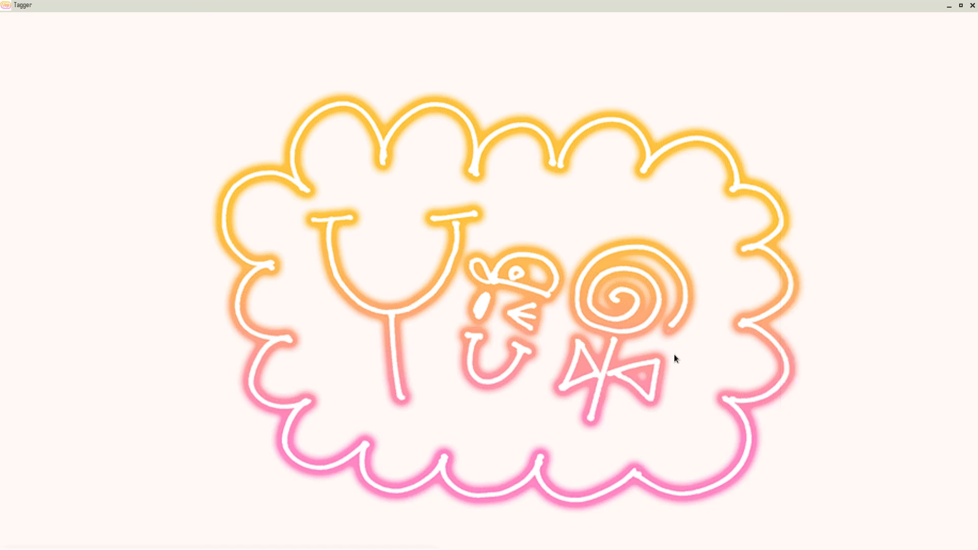
key(ctrl+d)
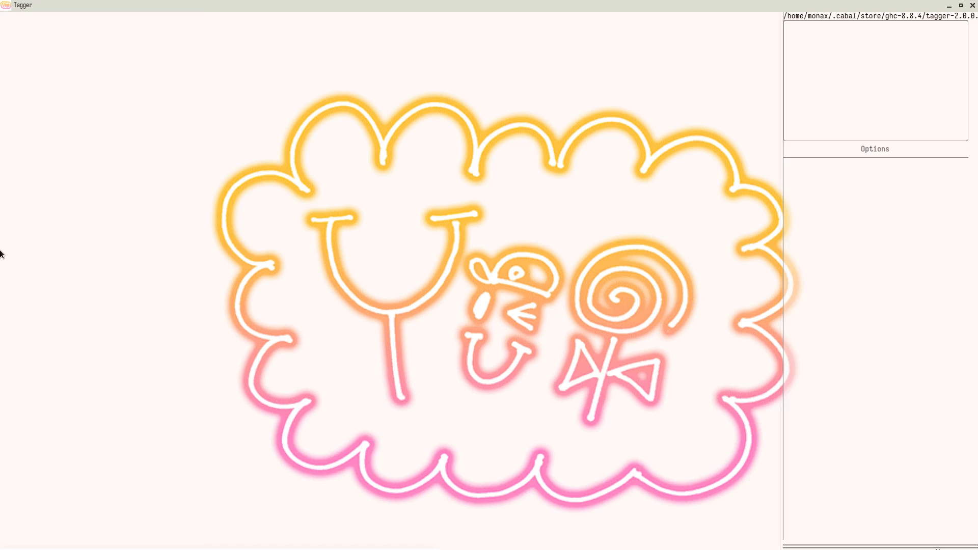
key(ctrl+f)
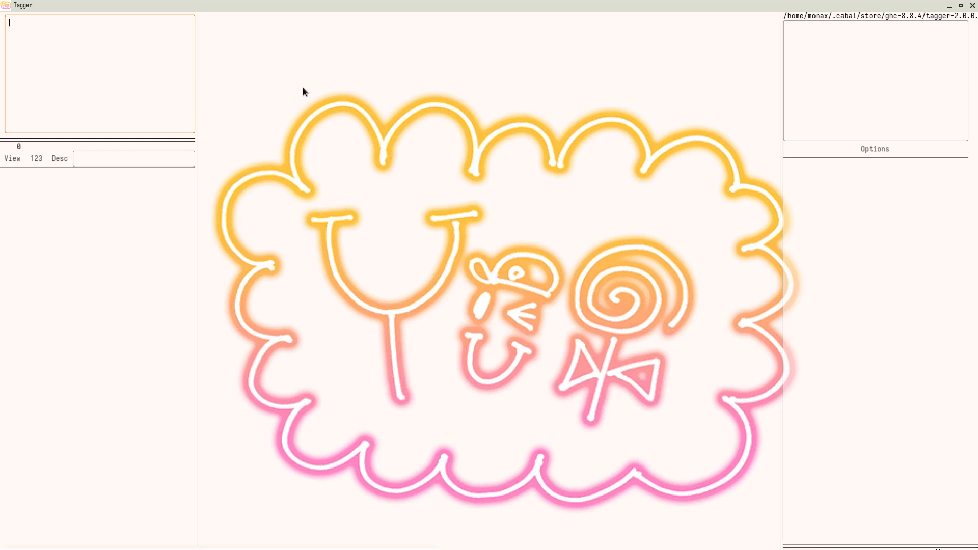
key(Return)
text(a)
key(Return)
text(a)
key(Return)
text(a)
key(Return)
text(a)
key(Tab)
key(Tab)
key(Tab)
key(ctrl+a)
key(BackSpace)
Run the query p.% over the database and browse forward through the resulting images.
text(p.%)
key(Return)
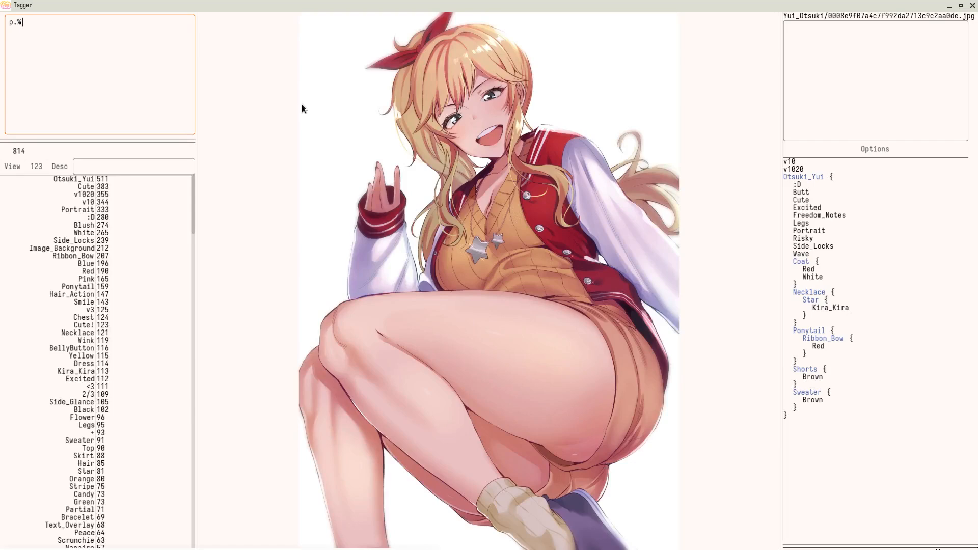
click(301, 104)
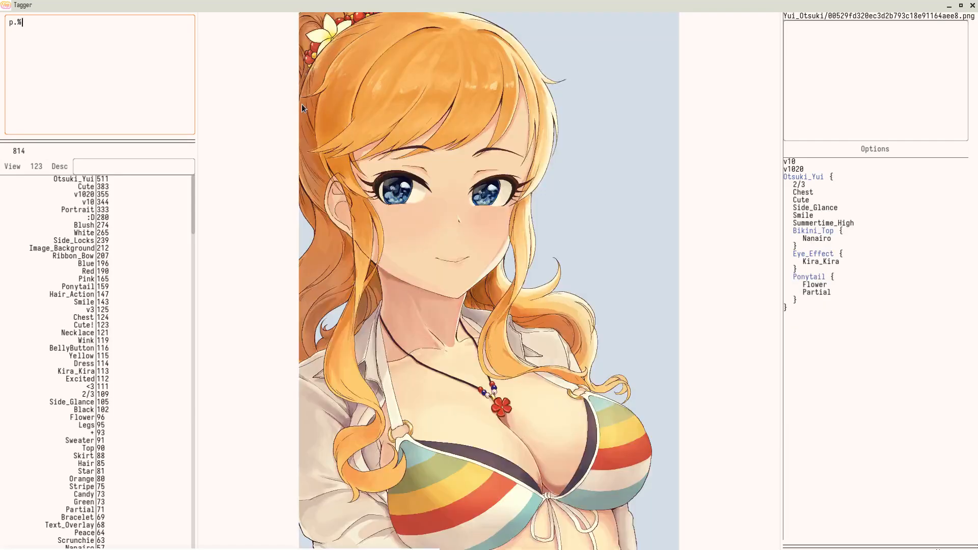
click(302, 104)
click(302, 104)
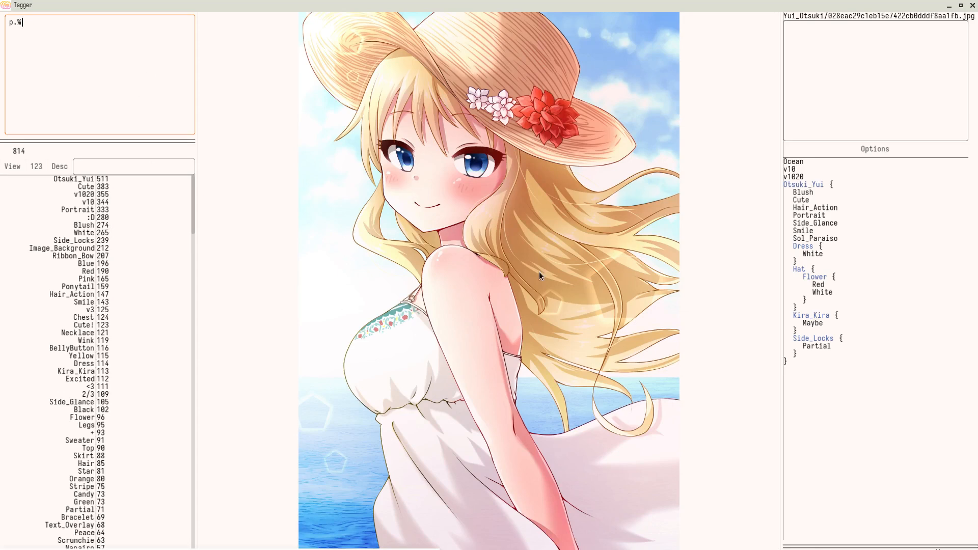
Examine the parts of the p.% query and the first entries of the tag occurrence list.
drag(39, 35, 2, 23)
click(44, 34)
click(36, 39)
click(11, 23)
drag(6, 25, 23, 25)
click(26, 26)
drag(37, 21, 14, 23)
double_click(8, 29)
click(36, 24)
drag(63, 180, 129, 197)
Filter the tag occurrence list by the MetaDescriptor pattern "character".
click(168, 168)
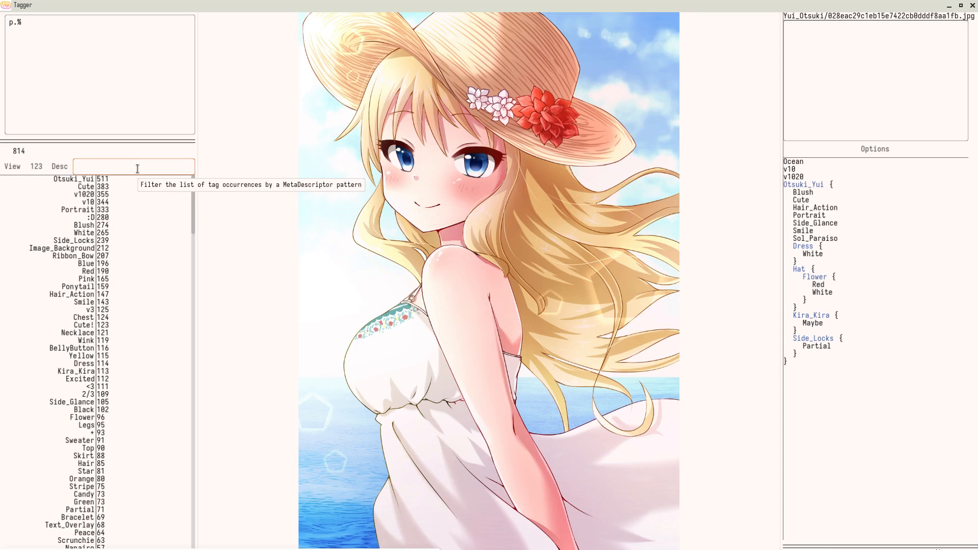
text(character)
key(Return)
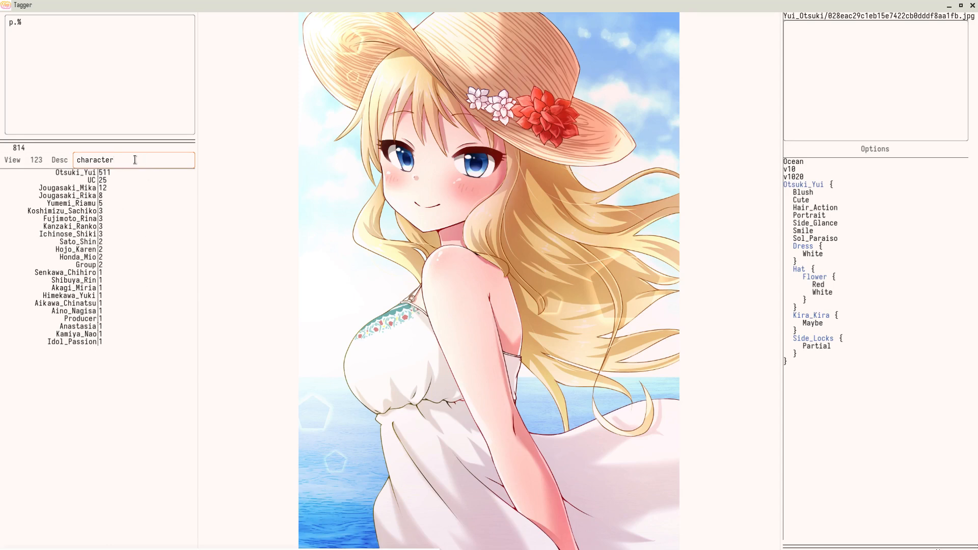
Filter the tag occurrences by "attire", and replace that filter with "idol_outfit".
drag(127, 159, 39, 162)
text(attire)
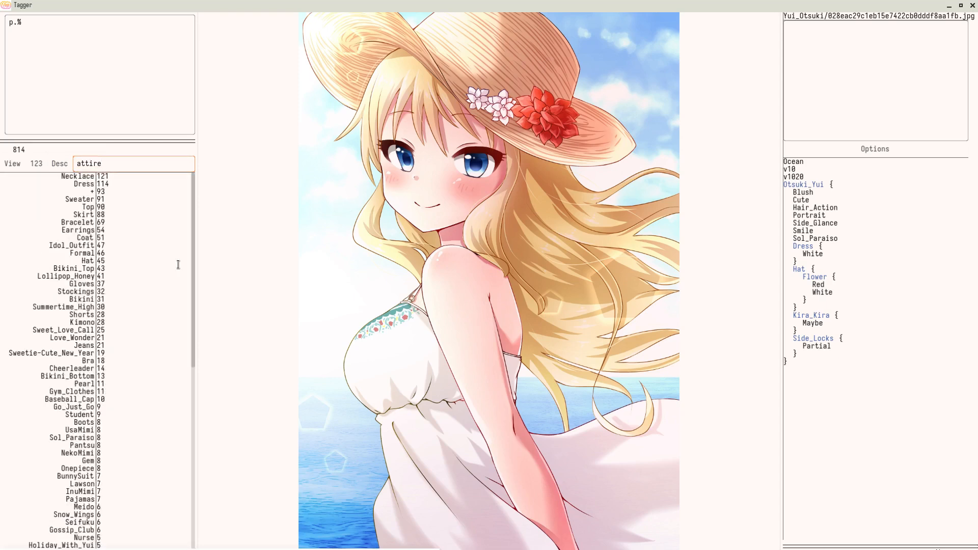
key(BackSpace)
key(BackSpace)
key(BackSpace)
key(BackSpace)
key(BackSpace)
key(BackSpace)
text(idol_outfit)
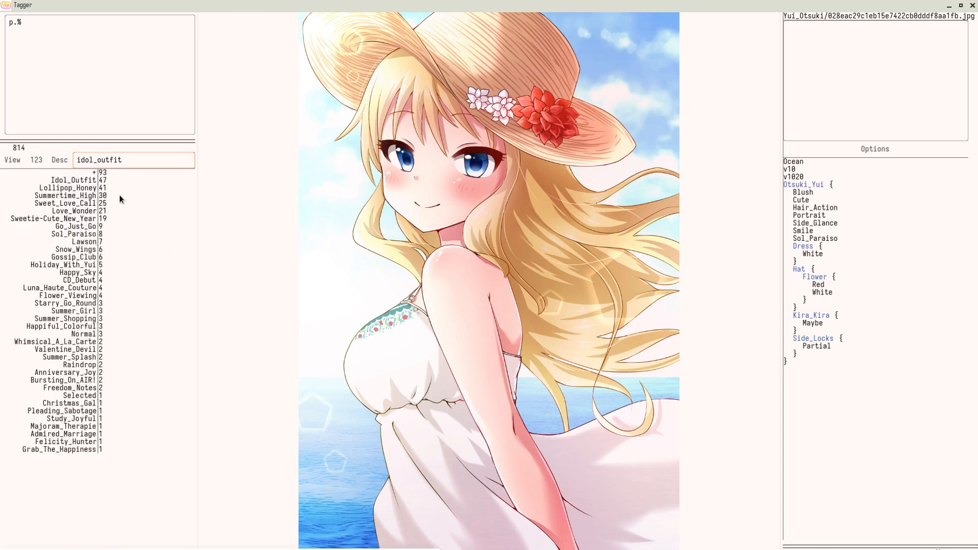
Clear the occurrence filter to list all tags, and reapply "idol_outfit".
drag(136, 160, 56, 162)
key(BackSpace)
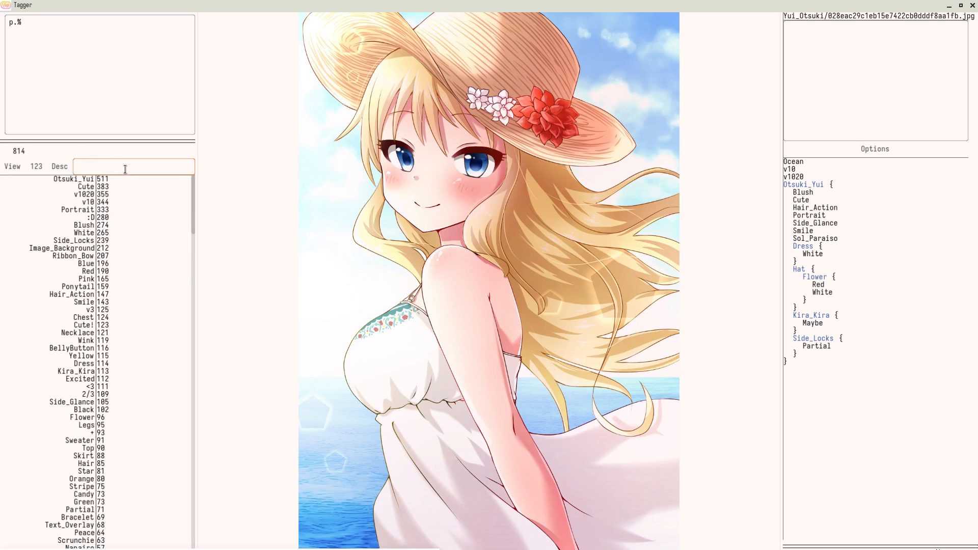
text(idol_outfit)
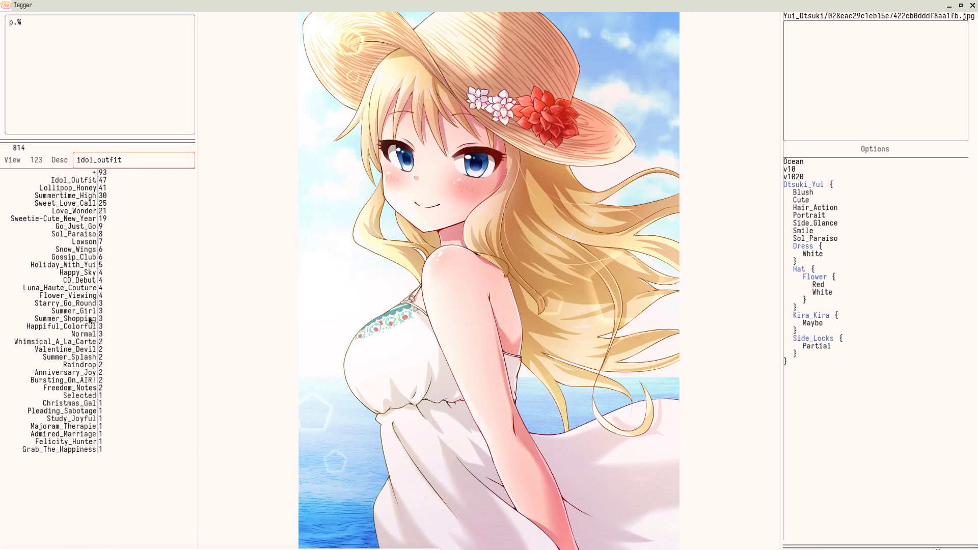
Add the Starry_Go_Round tag from the occurrence list to the p.% query, run it, and browse the resulting images.
drag(81, 305, 98, 72)
click(129, 44)
key(Return)
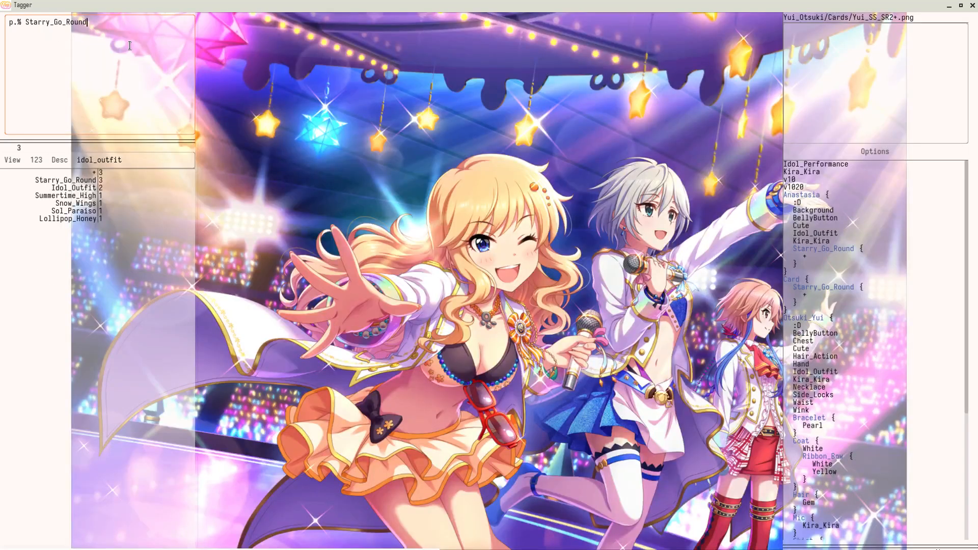
key(Page_Down)
key(Page_Down)
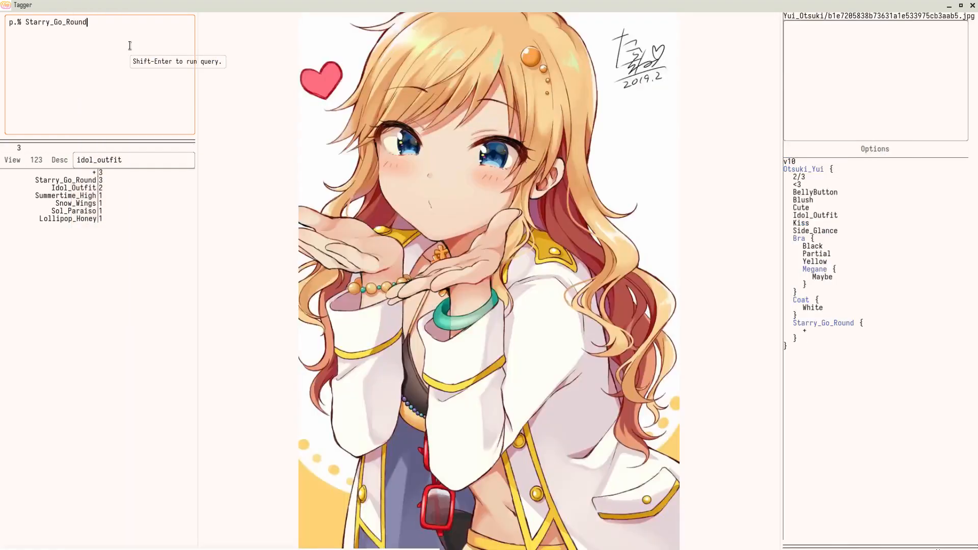
Clear the occurrence filter and rerun the query as just p.%.
click(142, 161)
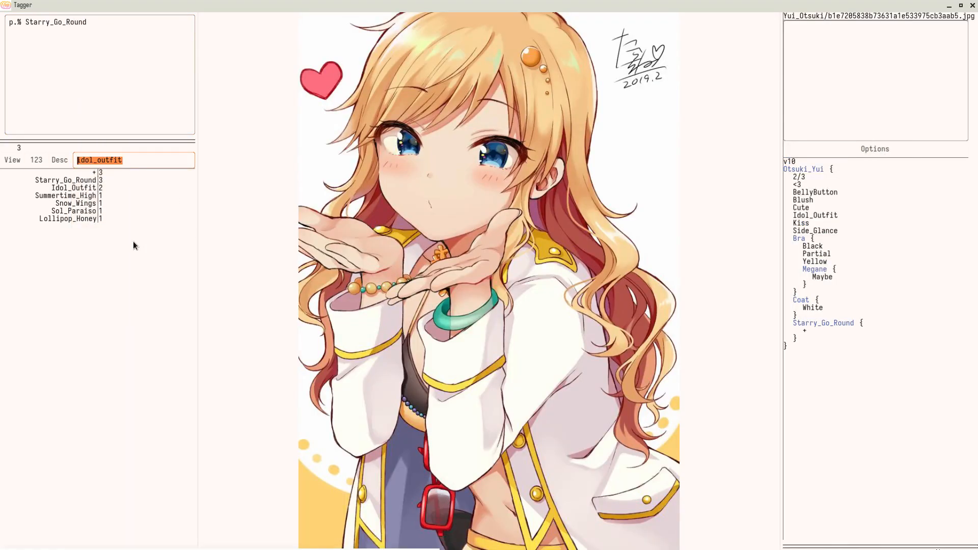
key(BackSpace)
click(63, 24)
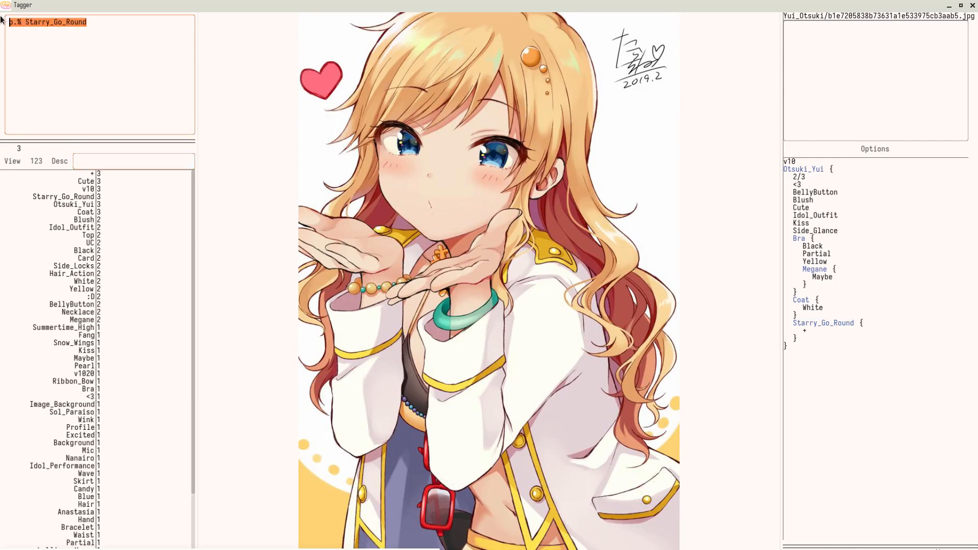
text(p.%)
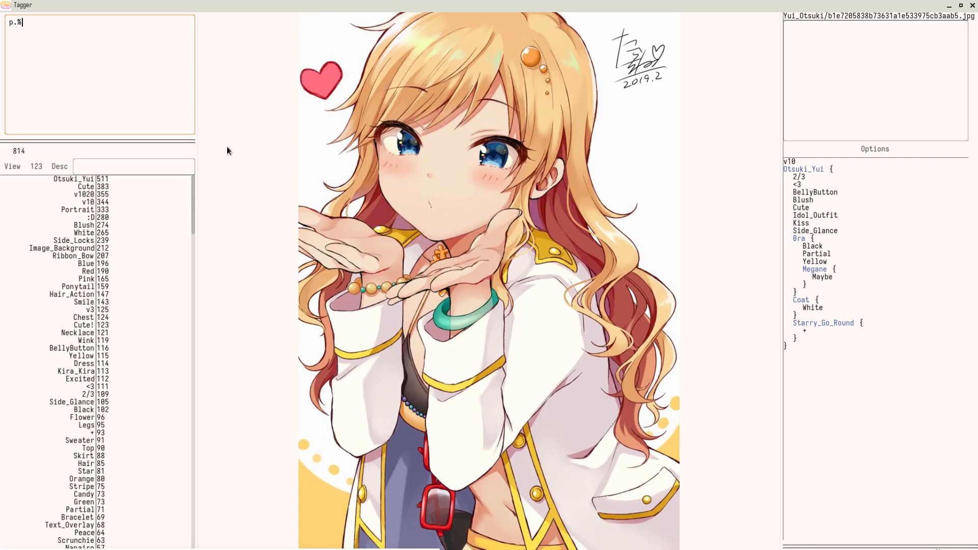
Toggle the tag occurrence list's sort criterion and direction, trying alphabetical order and returning to descending count order.
click(41, 171)
click(43, 171)
click(57, 171)
click(59, 172)
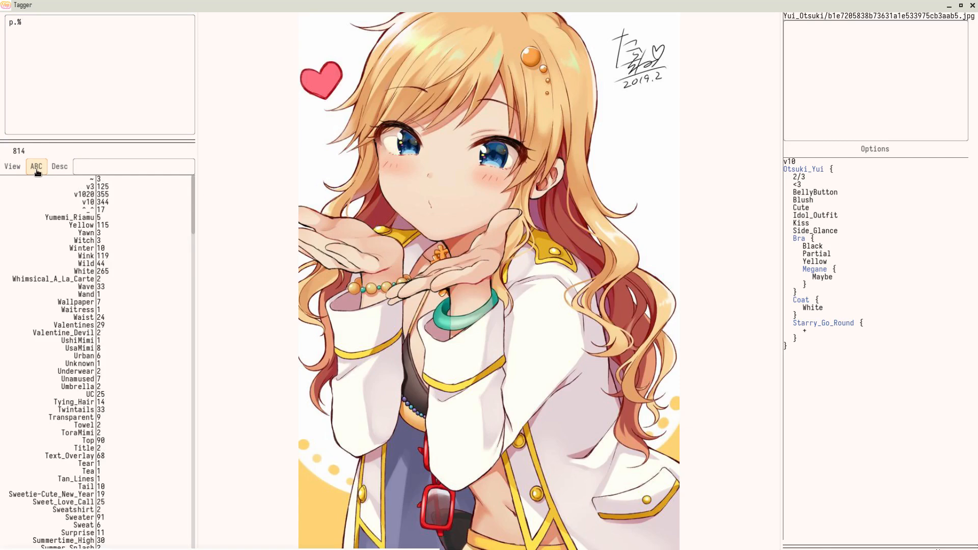
click(37, 171)
click(38, 171)
click(37, 172)
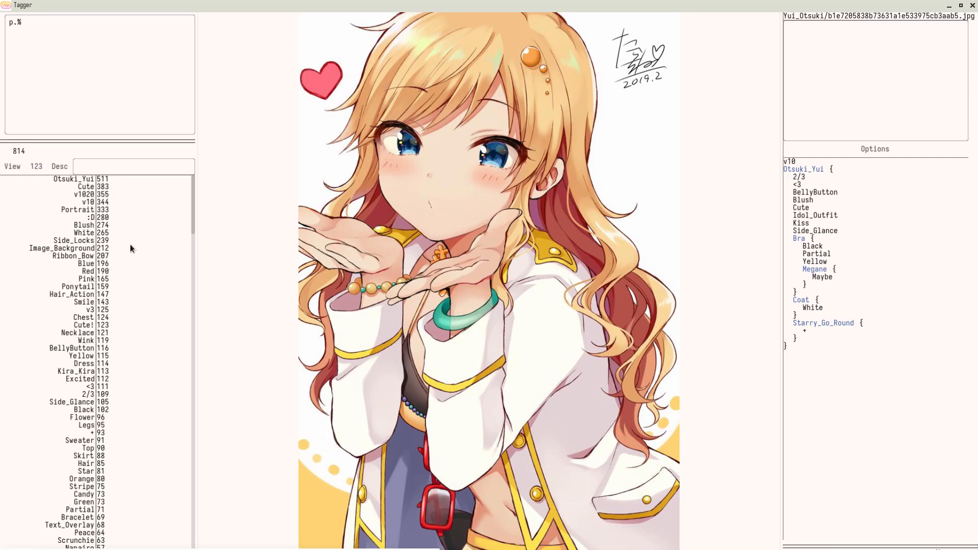
Sort the tag occurrences alphabetically in descending and ascending order, and restore the descending count order.
click(36, 166)
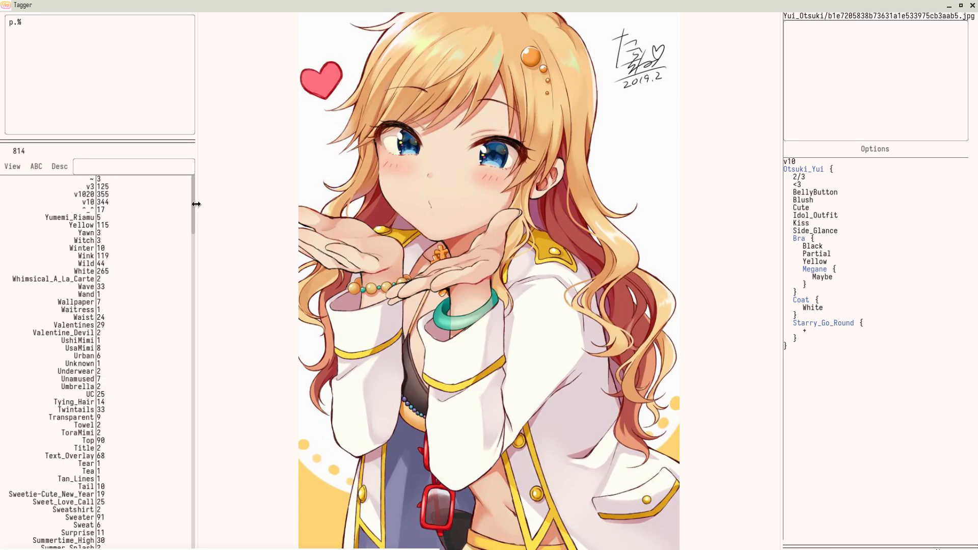
drag(192, 209, 207, 182)
click(60, 170)
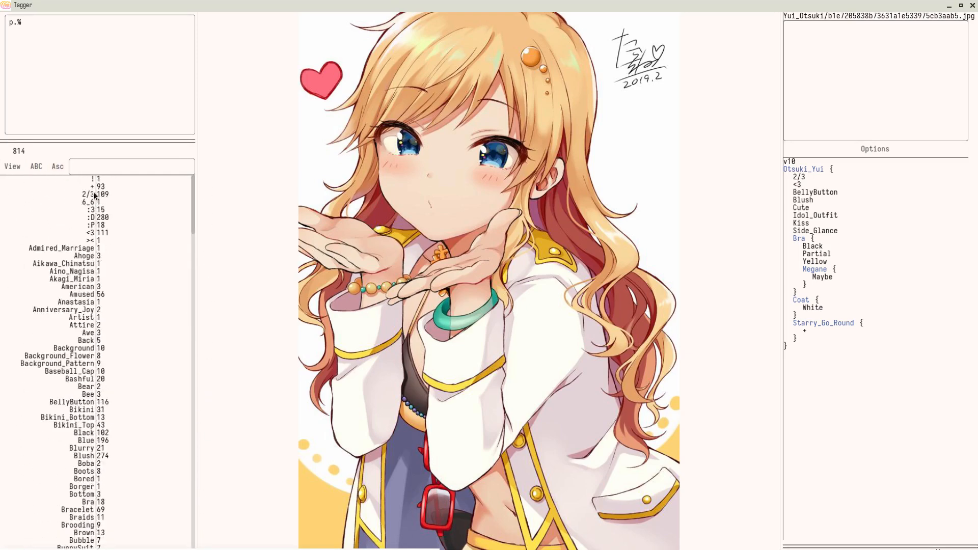
click(59, 171)
click(59, 170)
click(38, 167)
click(57, 169)
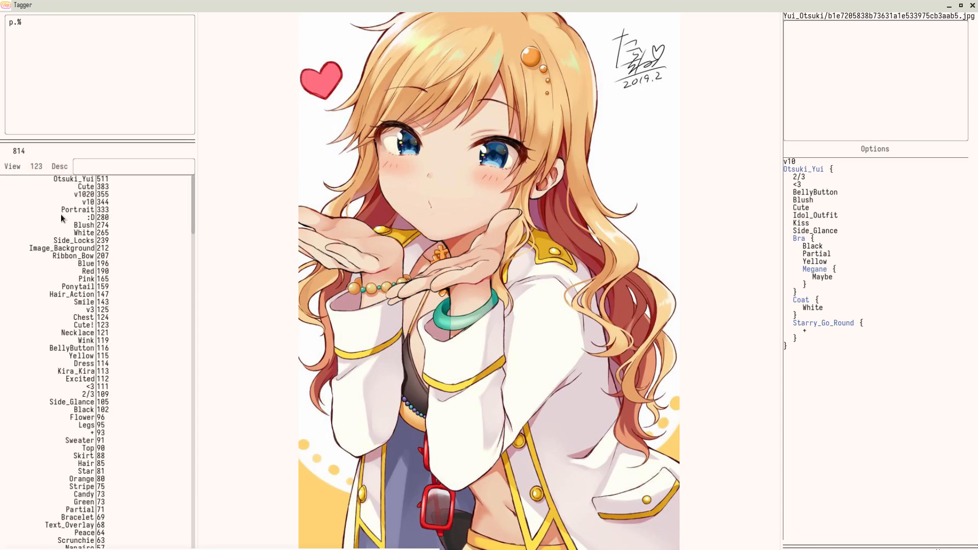
Switch the tag occurrence view to the list of queried files and widen the pane to fit their full paths.
click(9, 172)
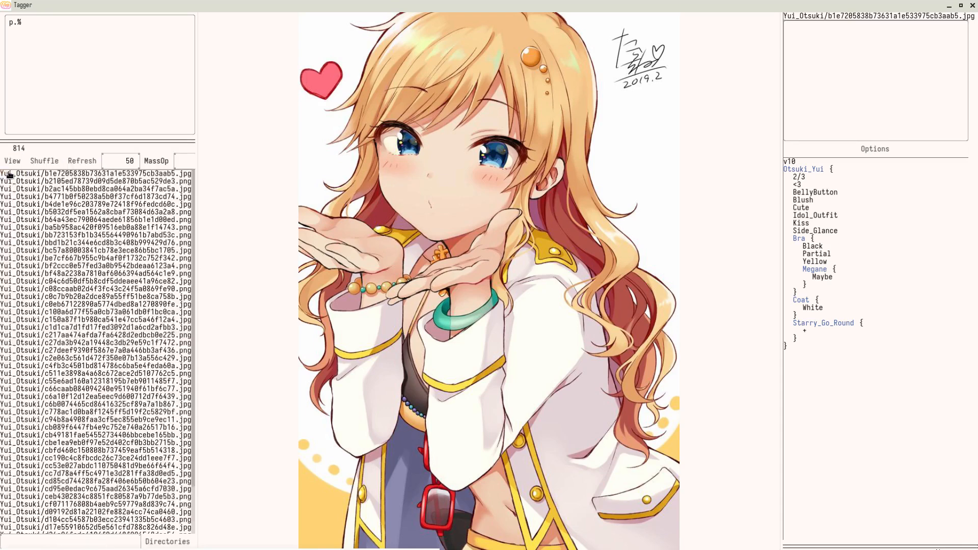
drag(198, 289, 289, 292)
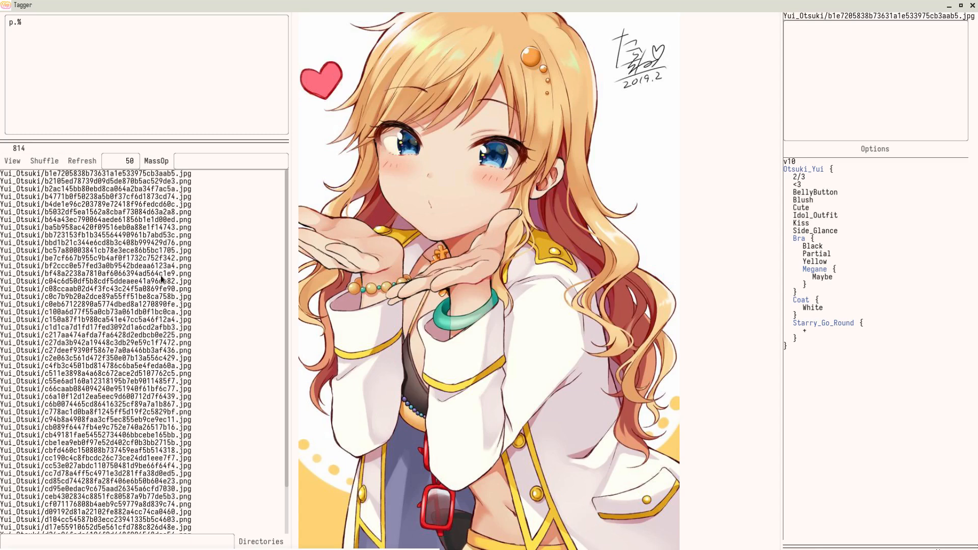
mouse_move(286, 250)
mouse_down()
mouse_move(284, 316)
mouse_move(284, 189)
mouse_move(277, 318)
mouse_move(280, 243)
mouse_up()
text(tsuki/)
drag(60, 543, 3, 541)
key(BackSpace)
Switch to the Konsole terminal and open a new shell tab in the anime folder.
mouse_move(146, 546)
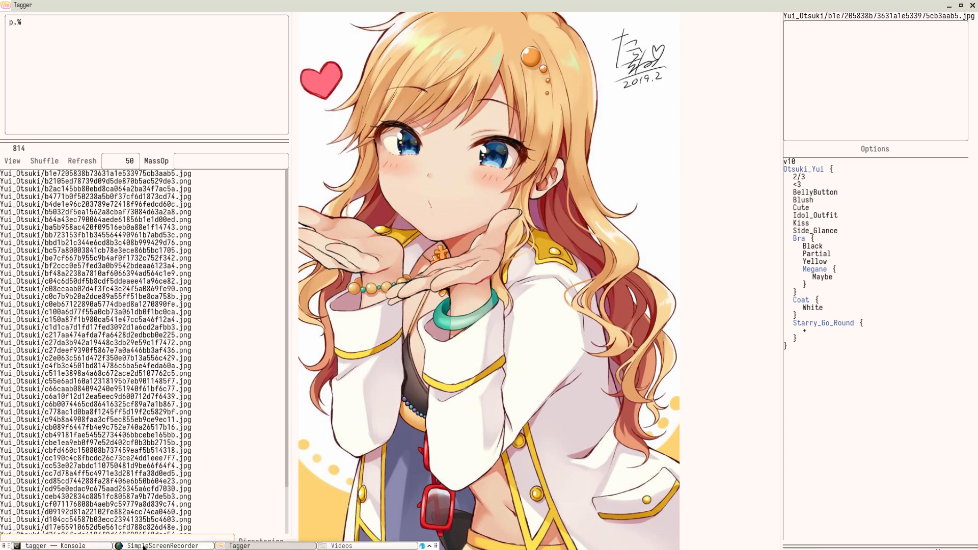
click(369, 546)
click(368, 548)
click(87, 547)
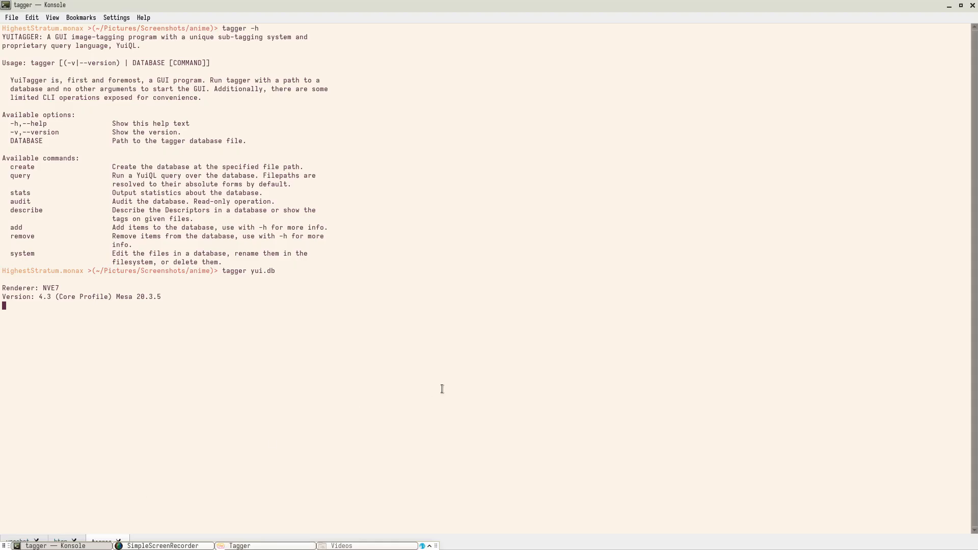
key(ctrl+shift+t)
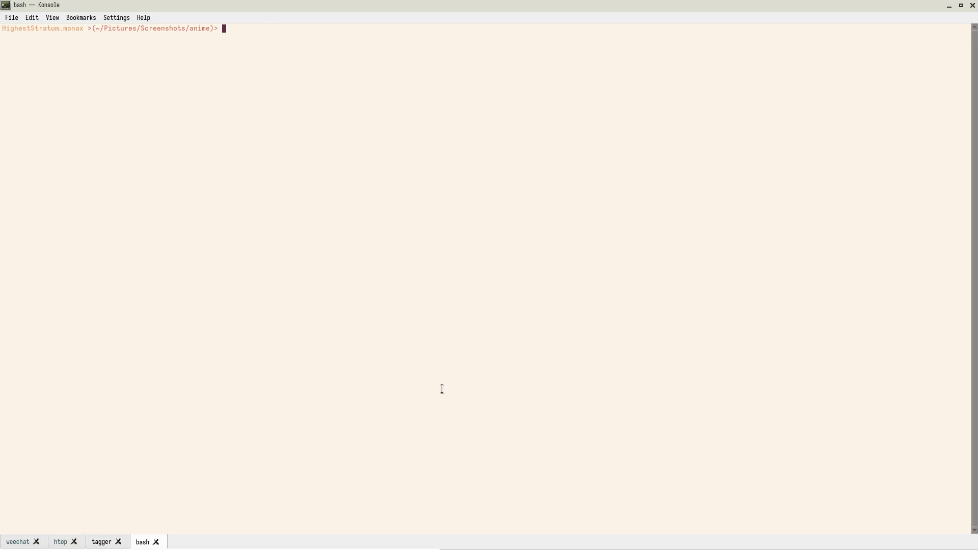
Try to open tutorial.db with tagger, and create the database with "tagger tutorial.db create".
text(tagger tutorial.db)
key(Return)
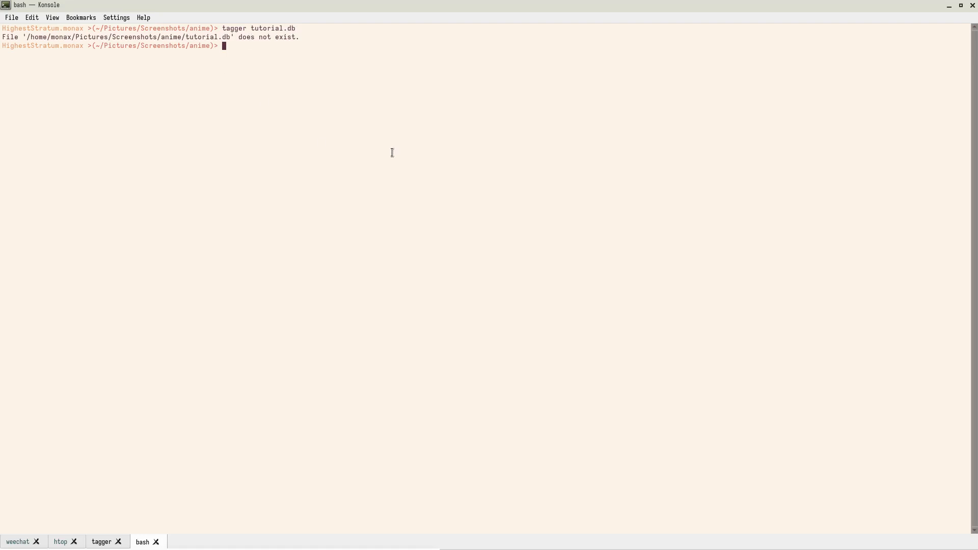
key(Up)
text(create)
key(Return)
Launch the Tagger GUI on the new database with "tagger tutorial.db".
key(Up)
key(BackSpace)
key(BackSpace)
key(BackSpace)
key(BackSpace)
key(BackSpace)
key(BackSpace)
key(BackSpace)
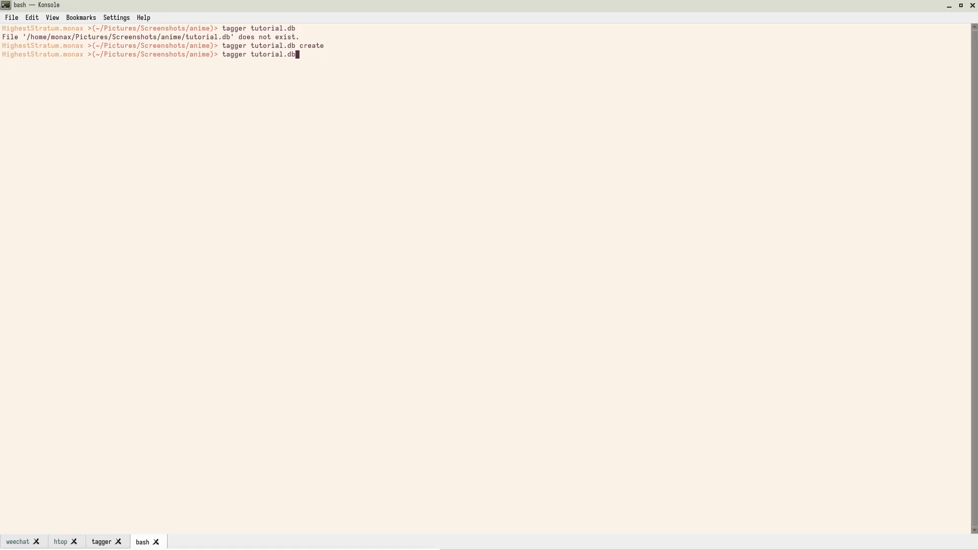
key(Return)
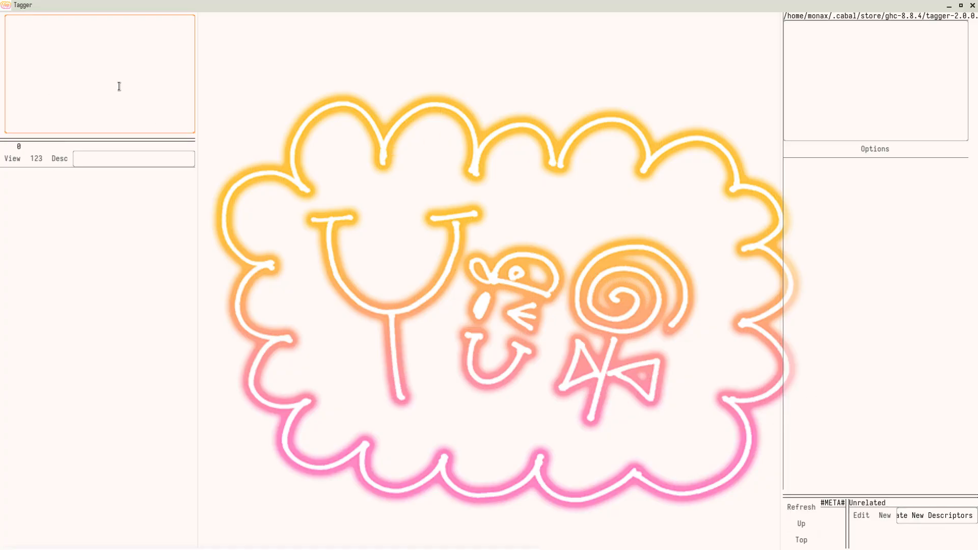
text(p.)
key(BackSpace)
key(BackSpace)
key(BackSpace)
Add the files from the home folder's Pictures/Screenshots directory to the database and widen the file list pane to read the full path.
click(20, 164)
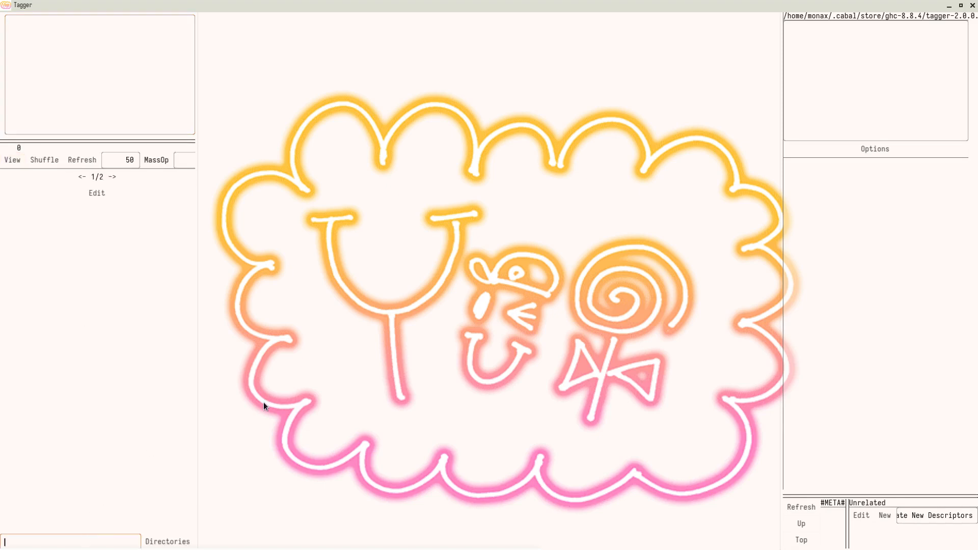
text(/home/monax/Pictures/Twitter/)
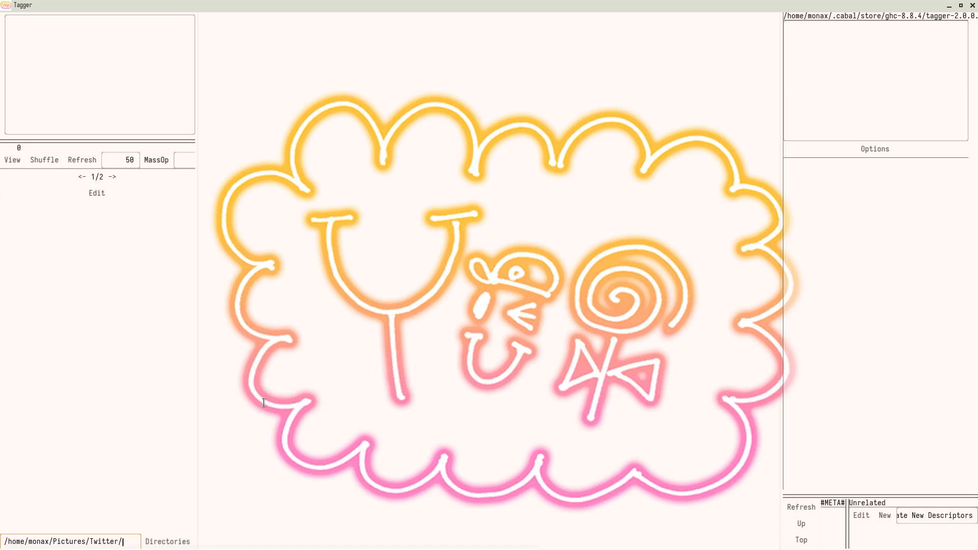
key(BackSpace)
key(BackSpace)
key(BackSpace)
key(BackSpace)
key(BackSpace)
key(BackSpace)
text(SCree)
key(BackSpace)
key(BackSpace)
key(BackSpace)
key(BackSpace)
text(creenos)
key(BackSpace)
key(BackSpace)
text(shots)
key(Return)
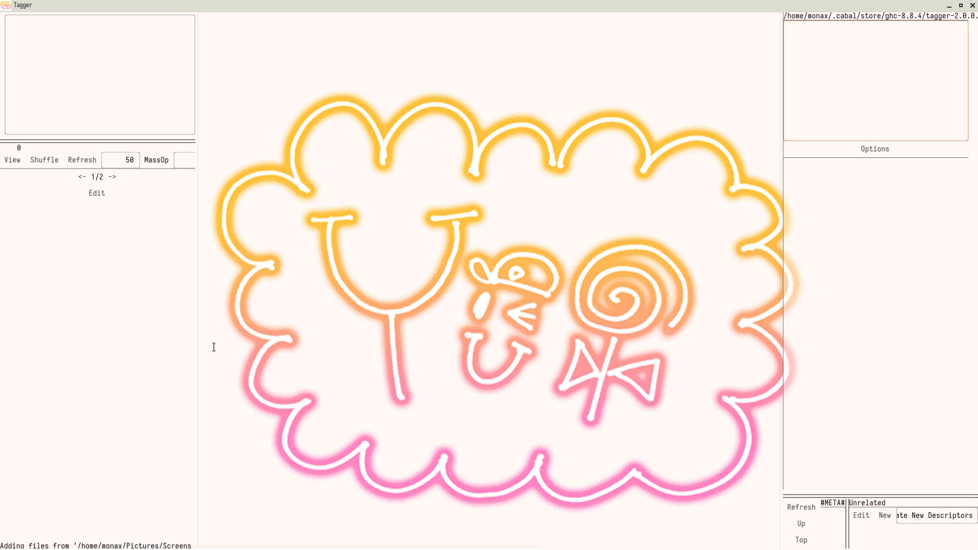
drag(196, 503, 312, 504)
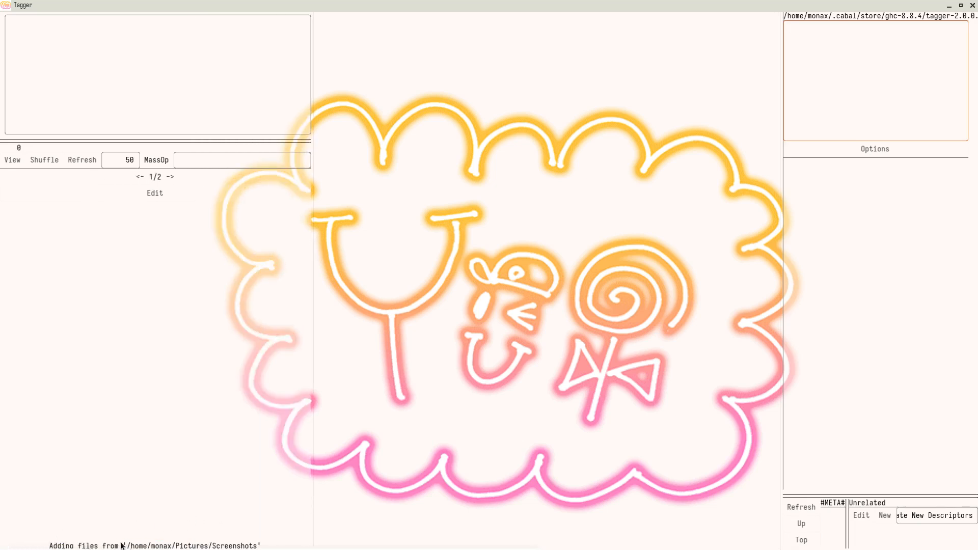
mouse_move(260, 548)
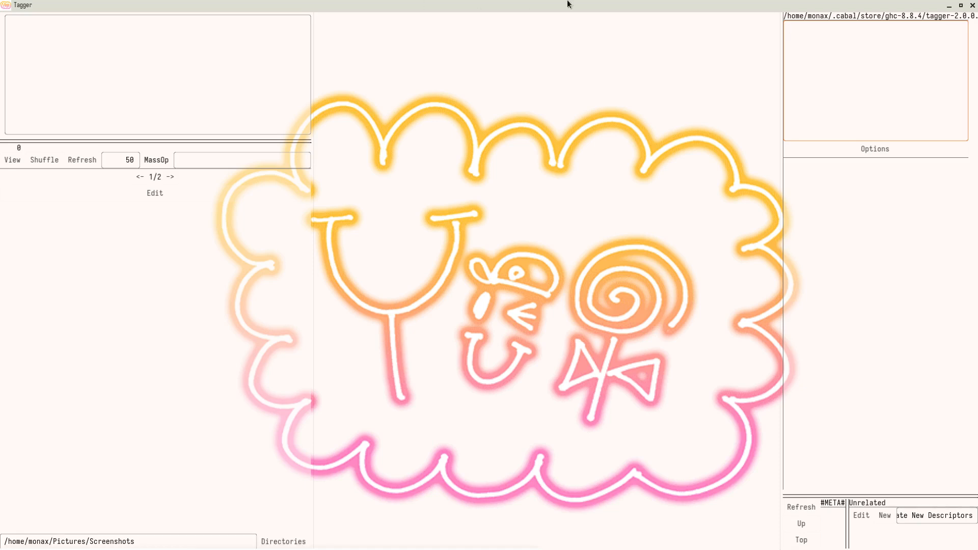
Run the query p.% to list every file in the tutorial database.
click(217, 100)
text(p.%)
key(shift+Return)
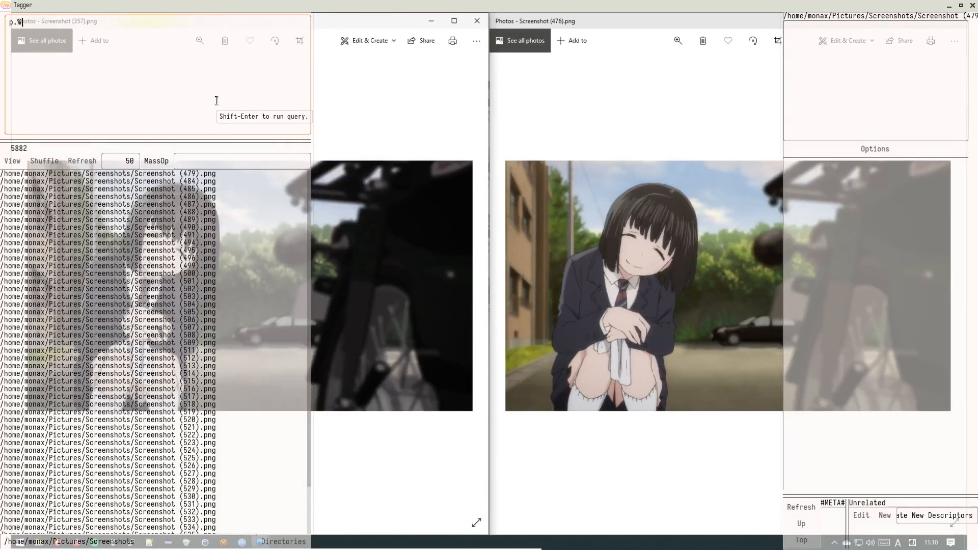
Hide the overlay panes to view the screenshot unobstructed, restore them, and widen the file list pane.
key(Escape)
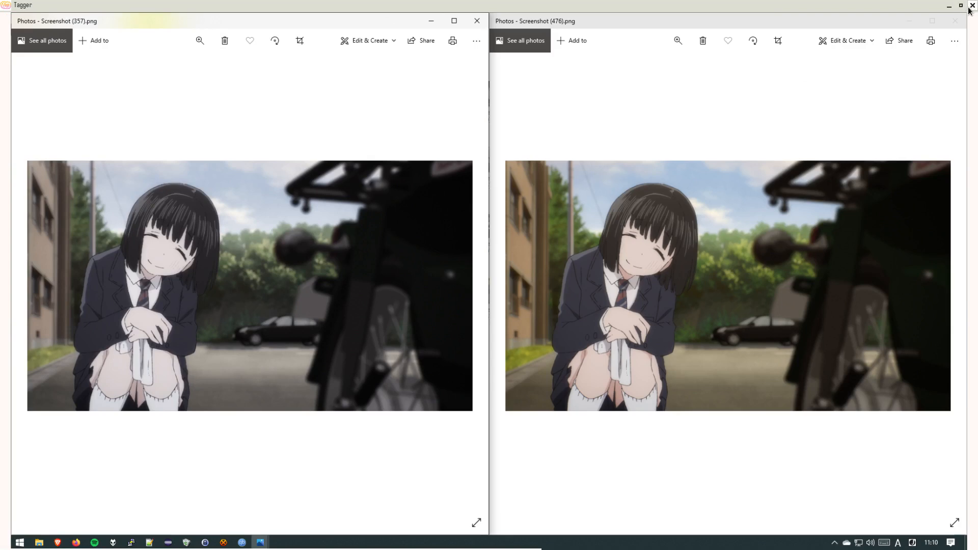
click(596, 204)
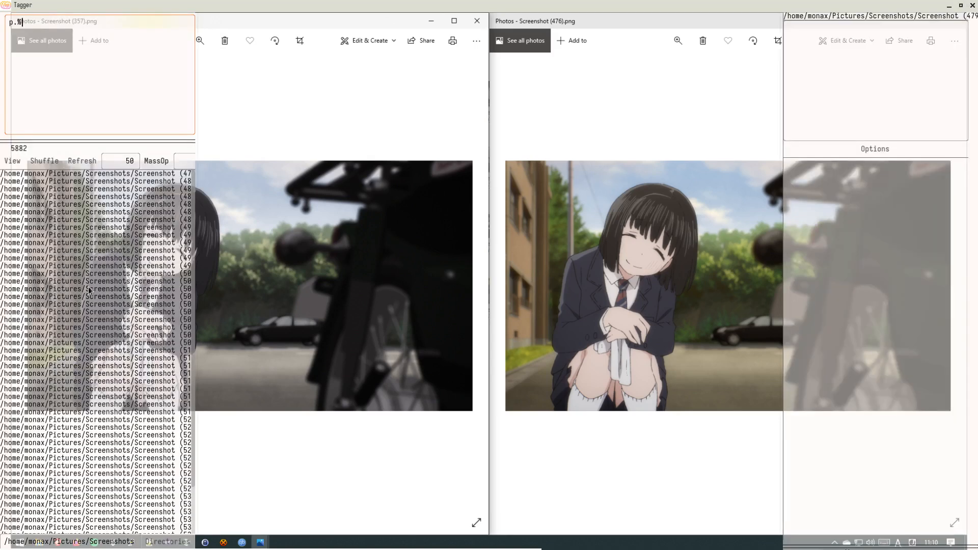
drag(196, 358, 367, 351)
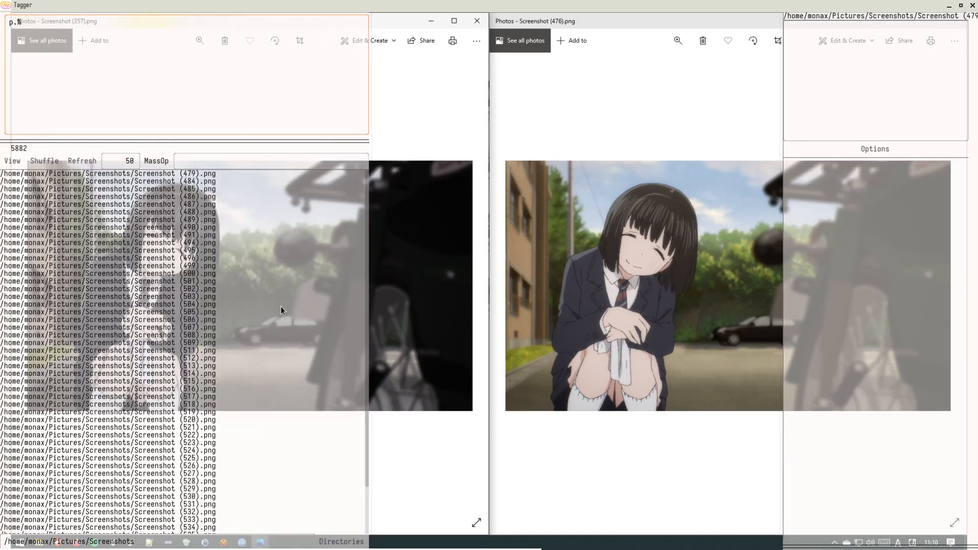
Clear the Pictures/Screenshots path from the add-files field and open the list of directories.
drag(138, 541, 3, 541)
key(BackSpace)
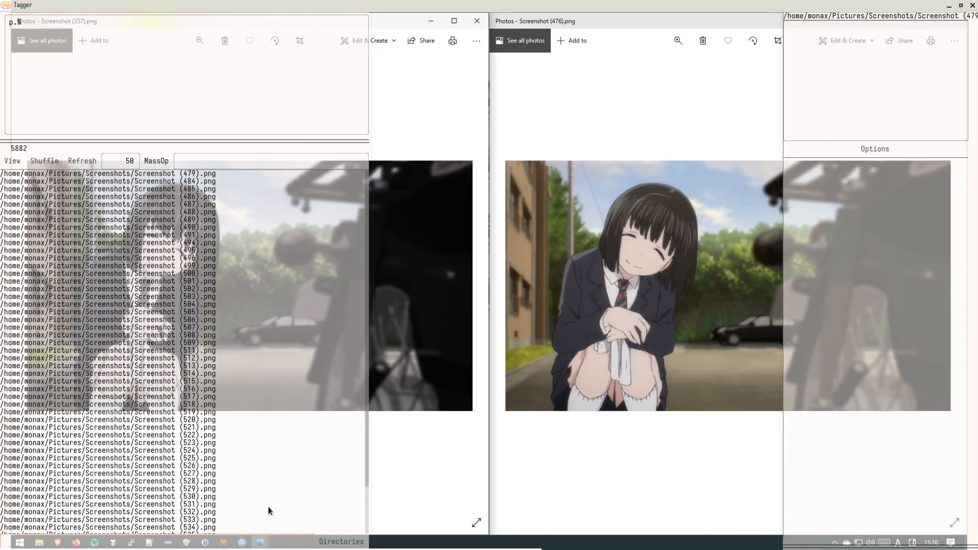
click(341, 543)
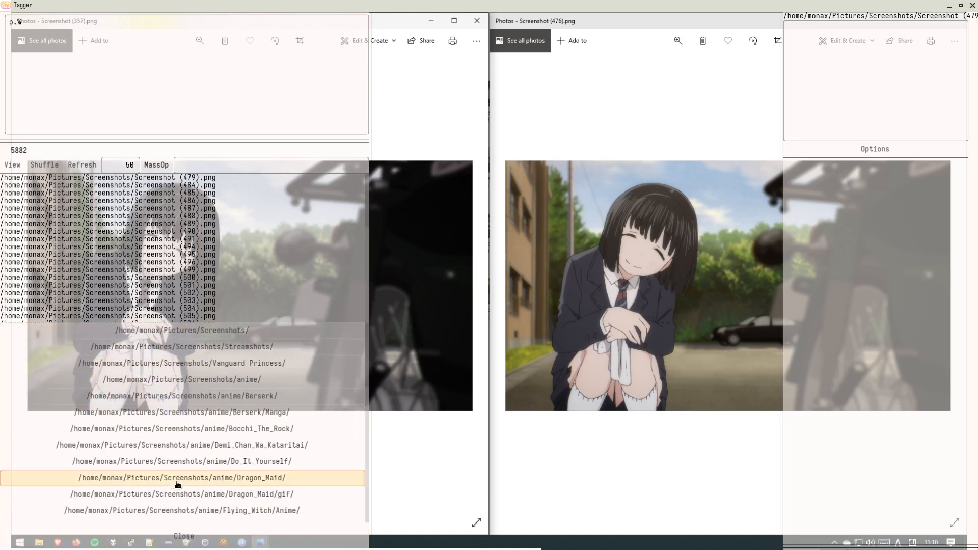
Examine the directories listed under Pictures/Screenshots, including the anime subfolders, and close the list.
scroll(204, 481, down, 4)
scroll(181, 495, down, 8)
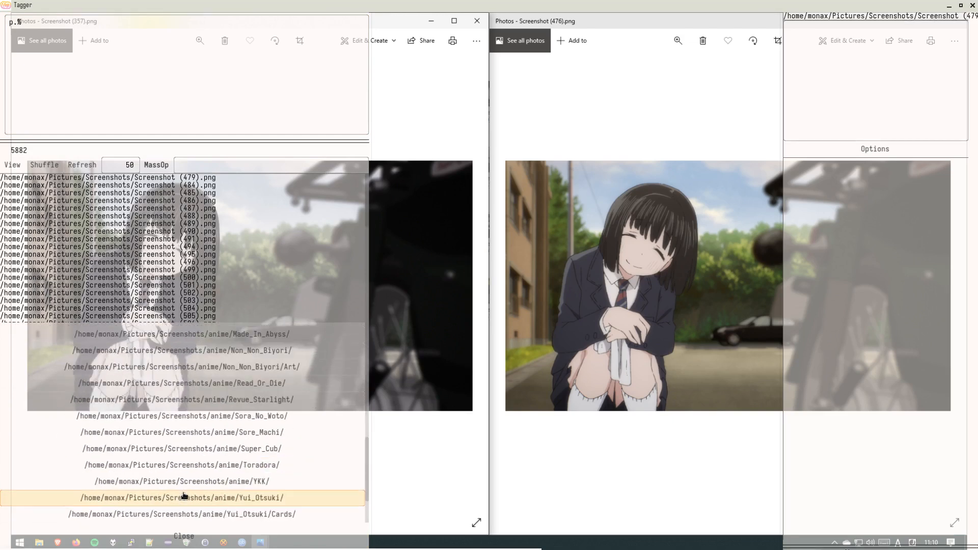
drag(367, 499, 368, 375)
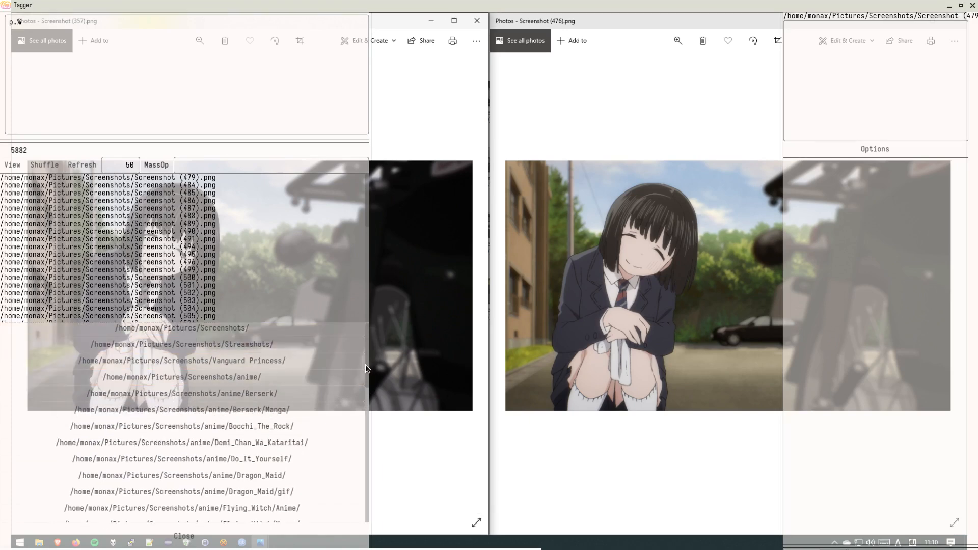
drag(368, 365, 370, 358)
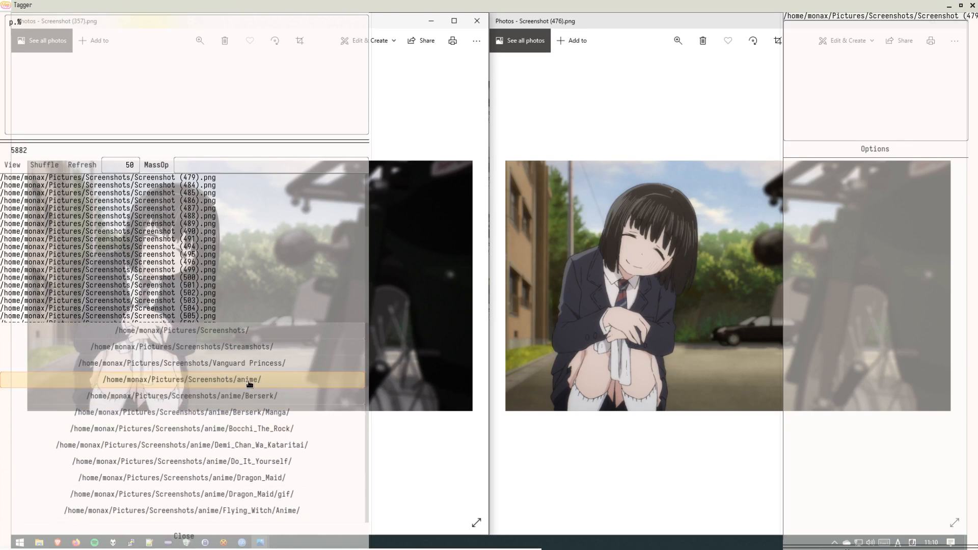
click(274, 382)
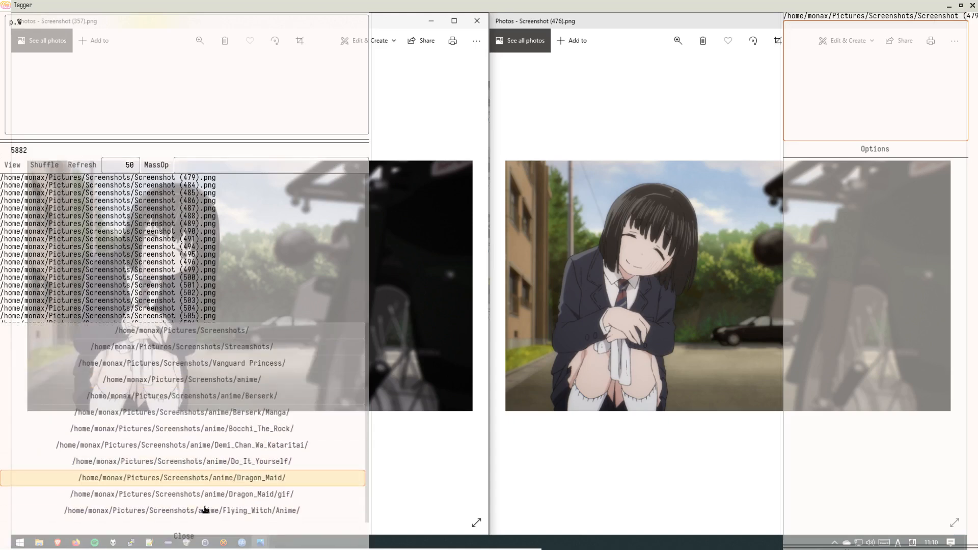
scroll(305, 412, down, 4)
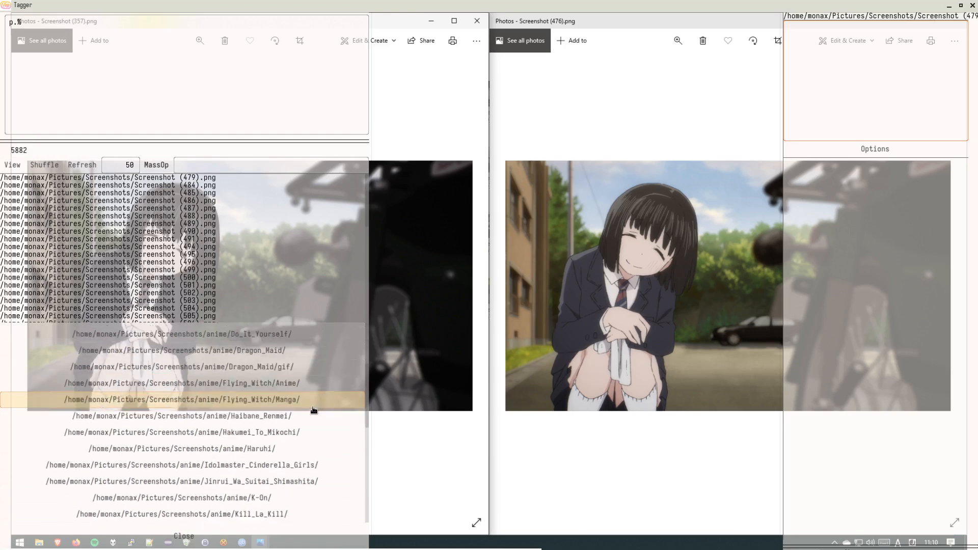
scroll(366, 429, down, 3)
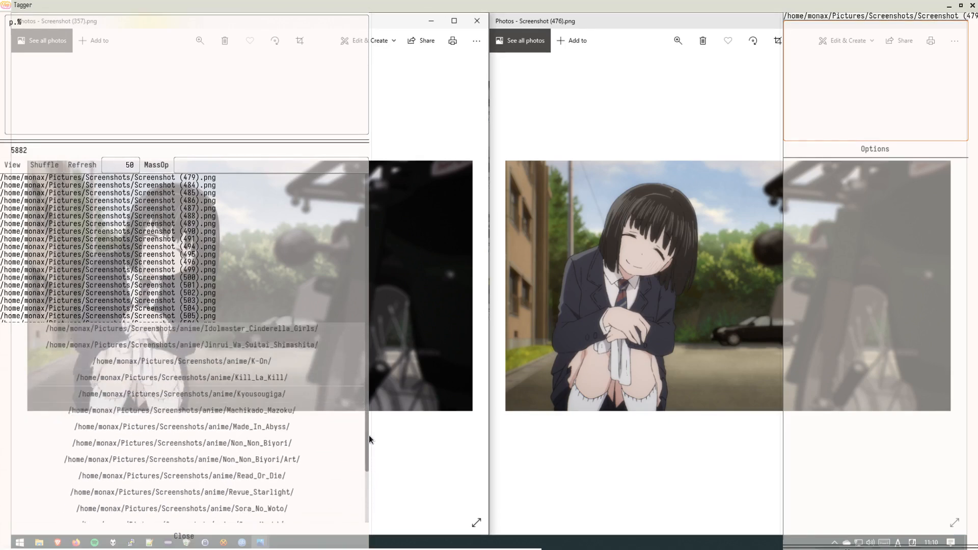
click(201, 536)
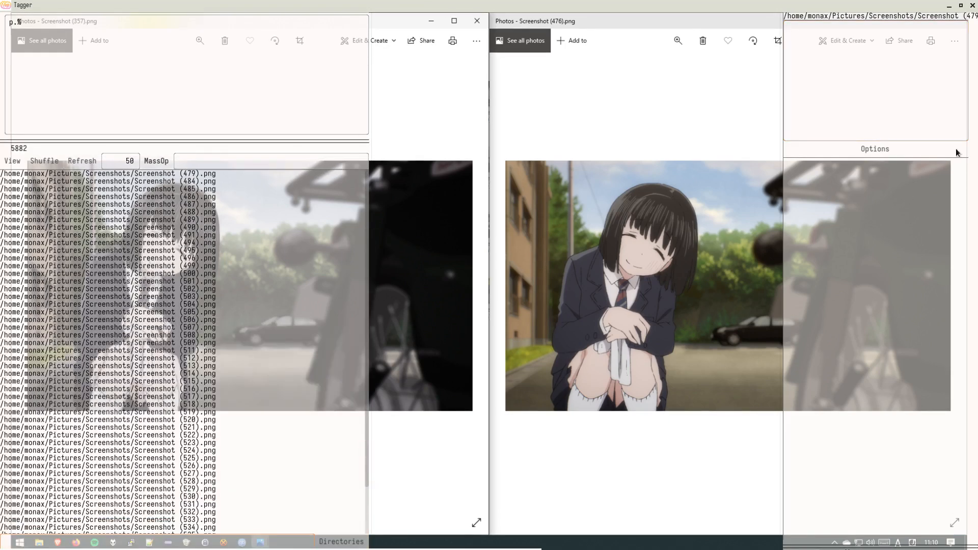
Close the tutorial database's Tagger window and delete the database with "rm tutorial.db".
click(970, 5)
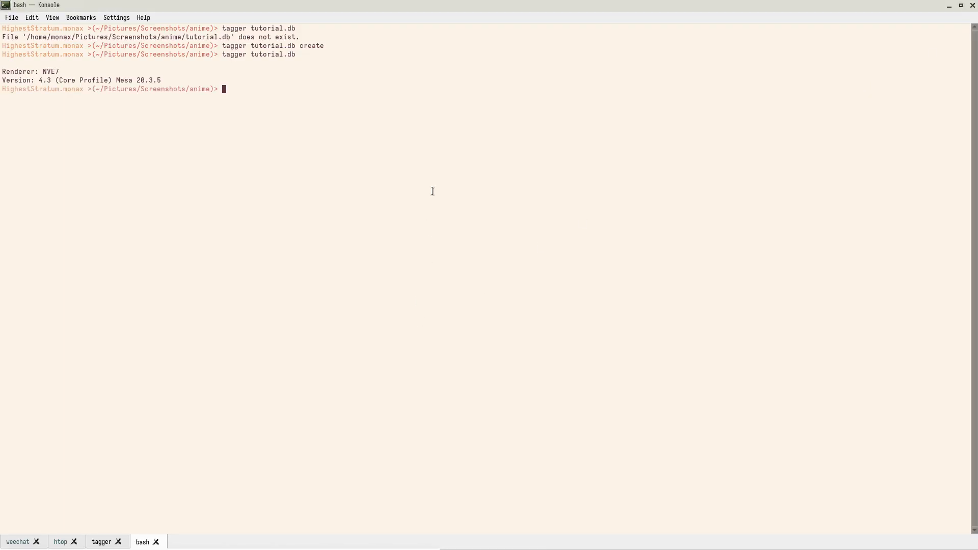
text(rm tutorial.db)
key(Return)
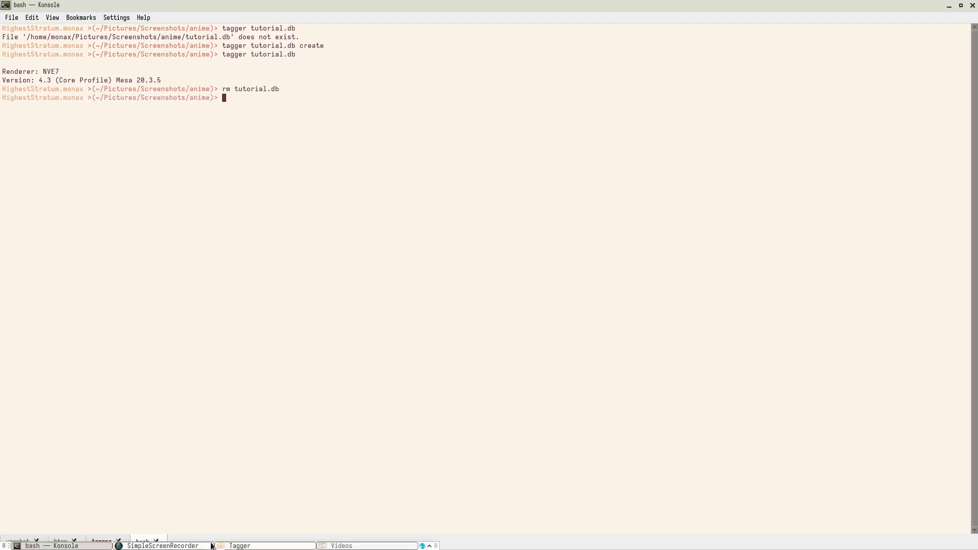
Switch back to the Tagger window showing yui.db and widen its file list pane.
click(229, 545)
drag(291, 447, 294, 448)
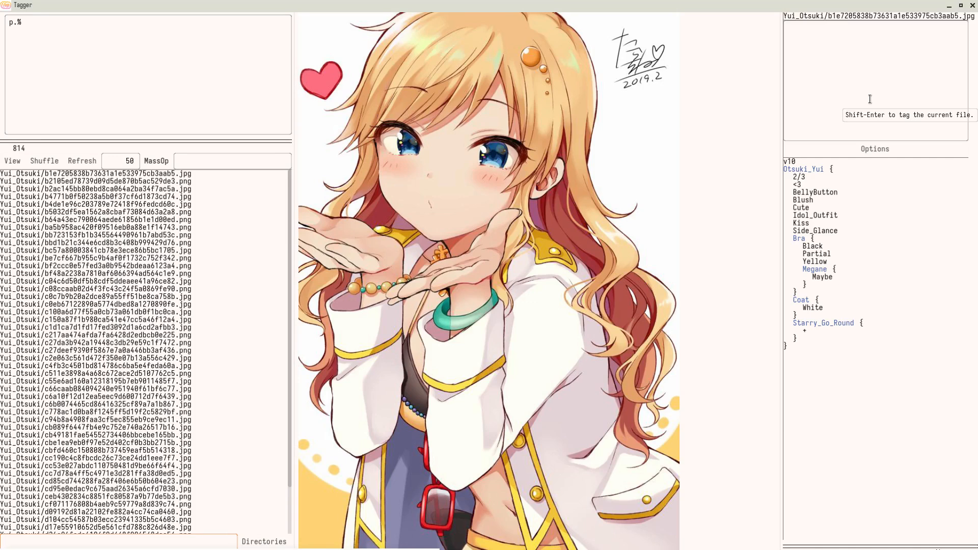
drag(292, 218, 312, 204)
Run the shell command "feh -x. -g800x800 -Bblack" on the displayed image.
click(208, 162)
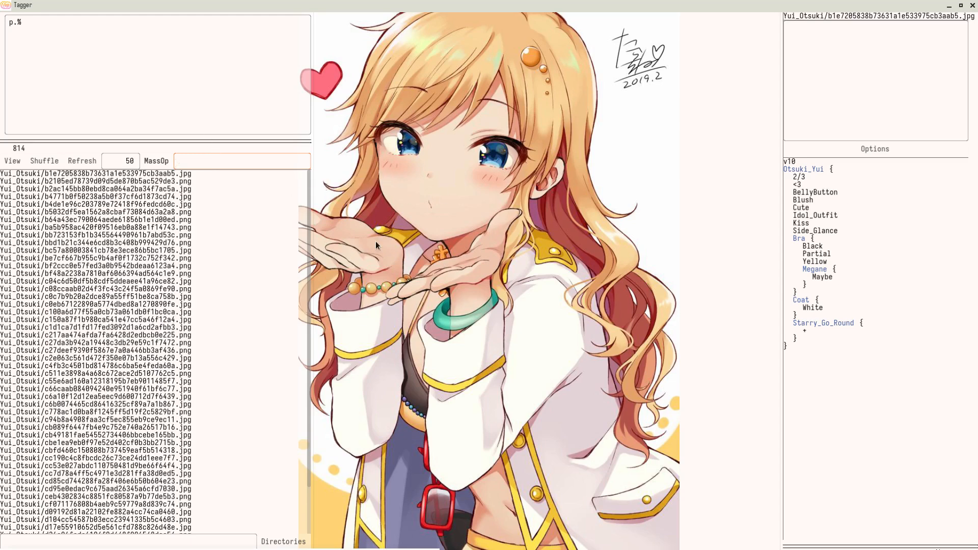
text(feh)
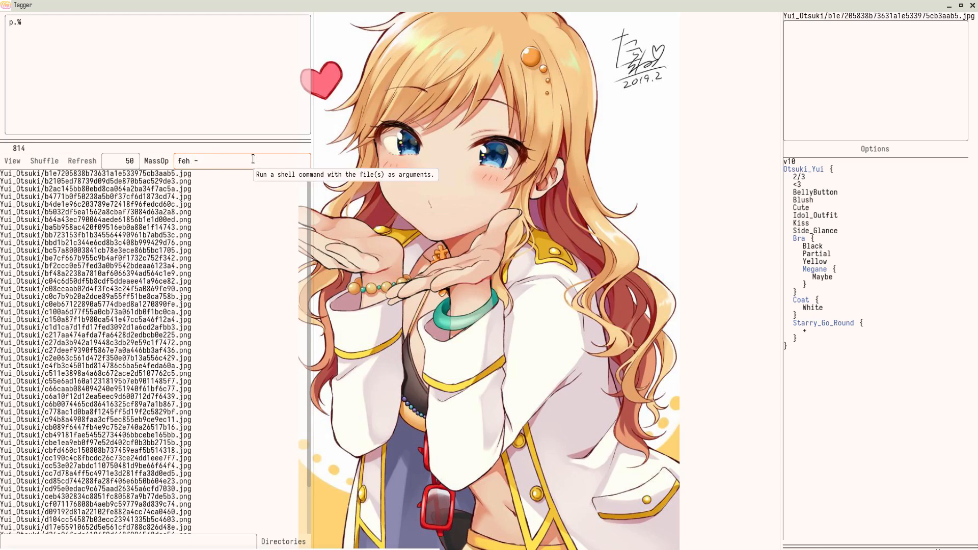
text( -x. -g800x800 -Bblack)
key(Return)
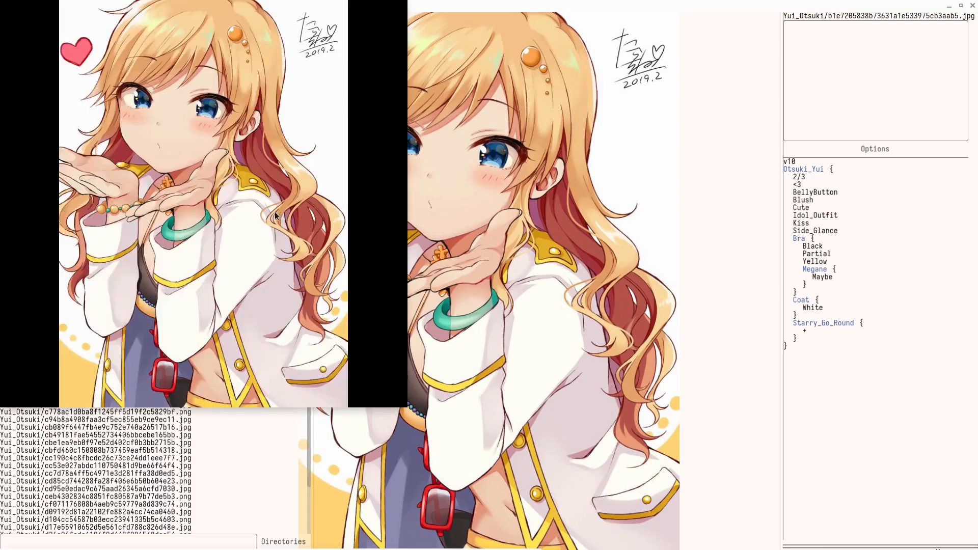
Enlarge the feh image window and move it away from the screen corner so the Tagger file list is uncovered.
drag(275, 216, 324, 241)
drag(405, 418, 530, 506)
drag(326, 376, 511, 379)
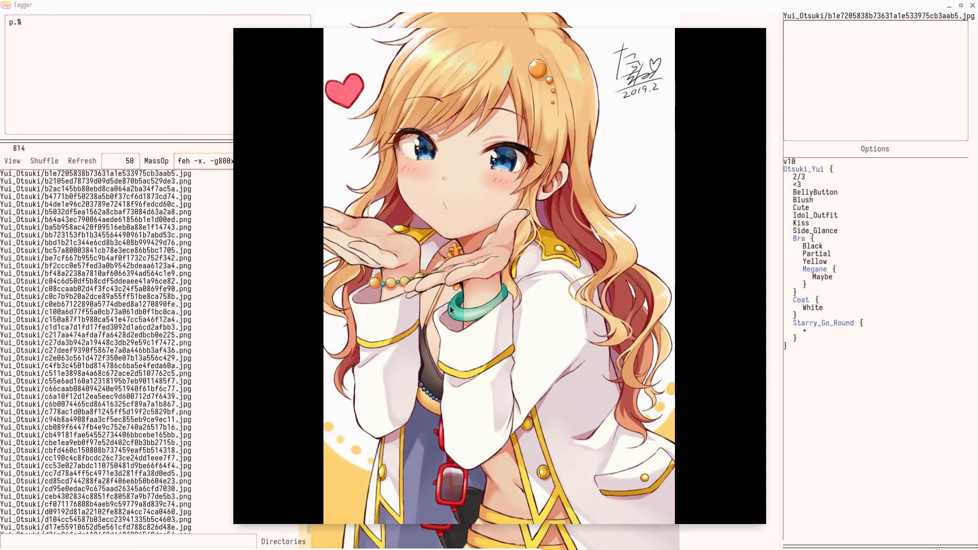
drag(454, 325, 572, 340)
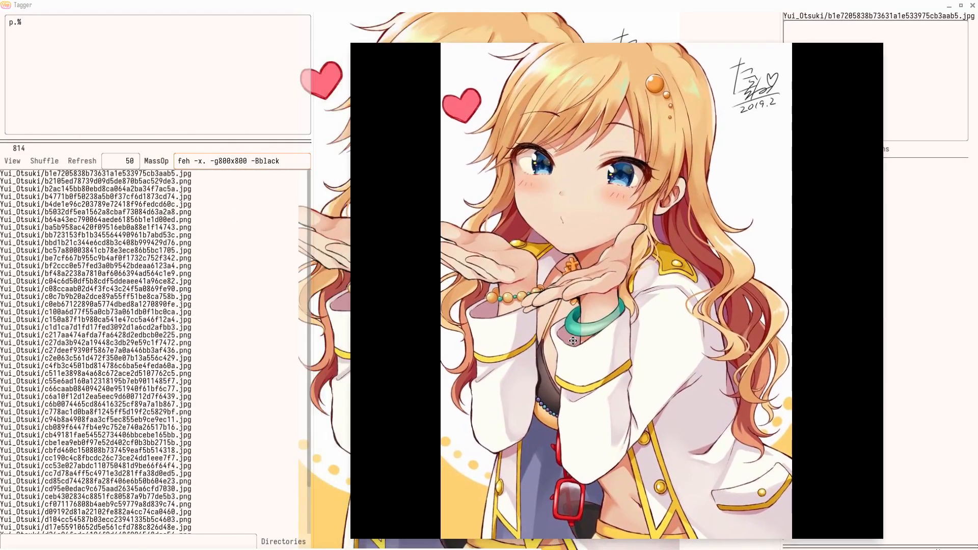
drag(488, 216, 520, 228)
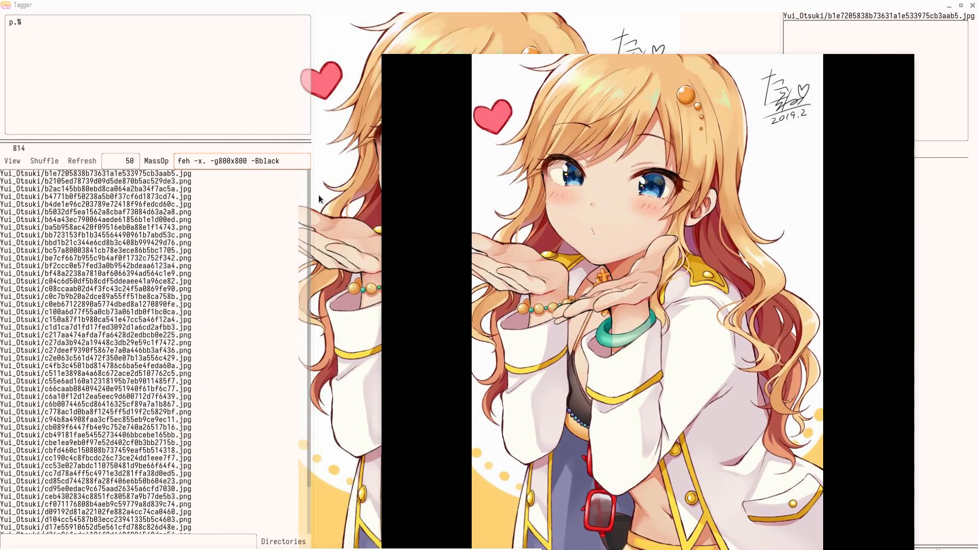
Return to Tagger, advance to the next listed image and run the feh command on it.
key(q)
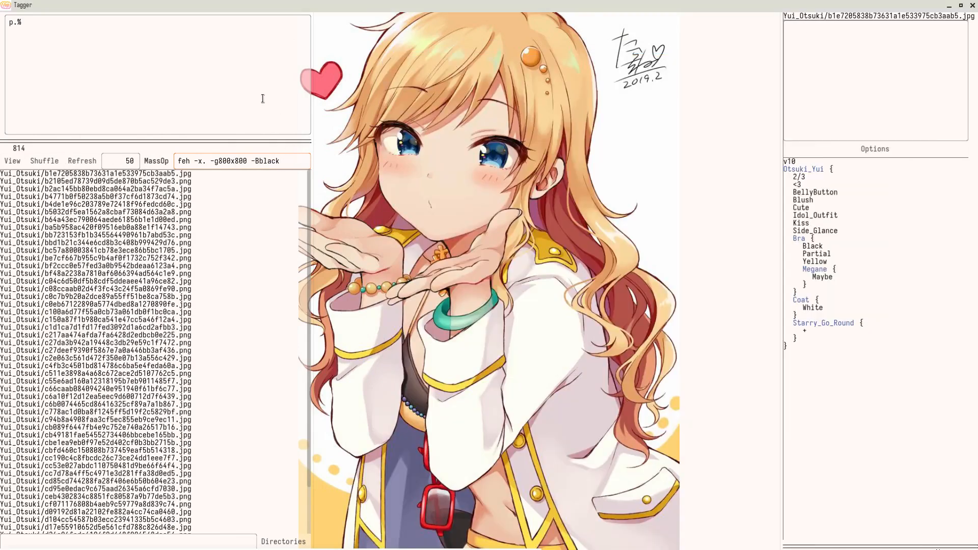
key(Down)
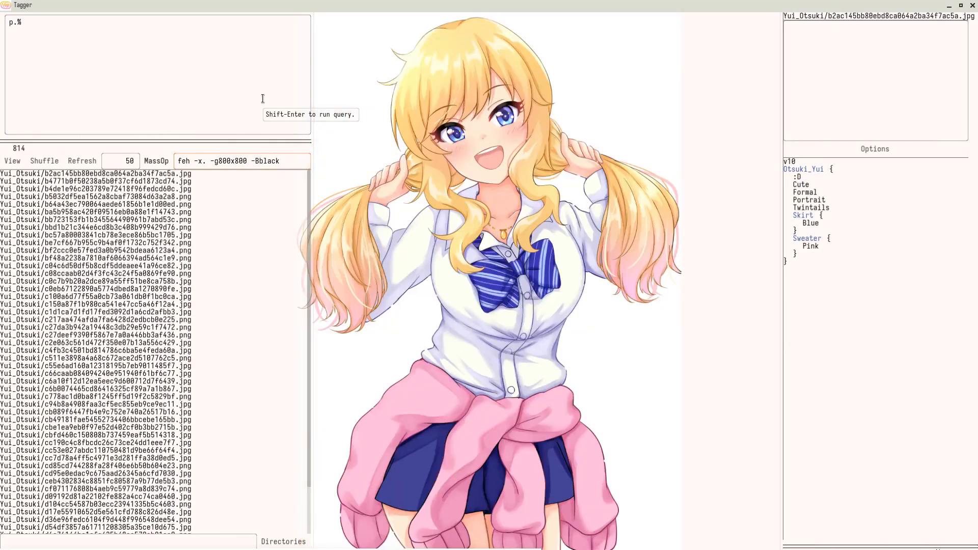
key(Return)
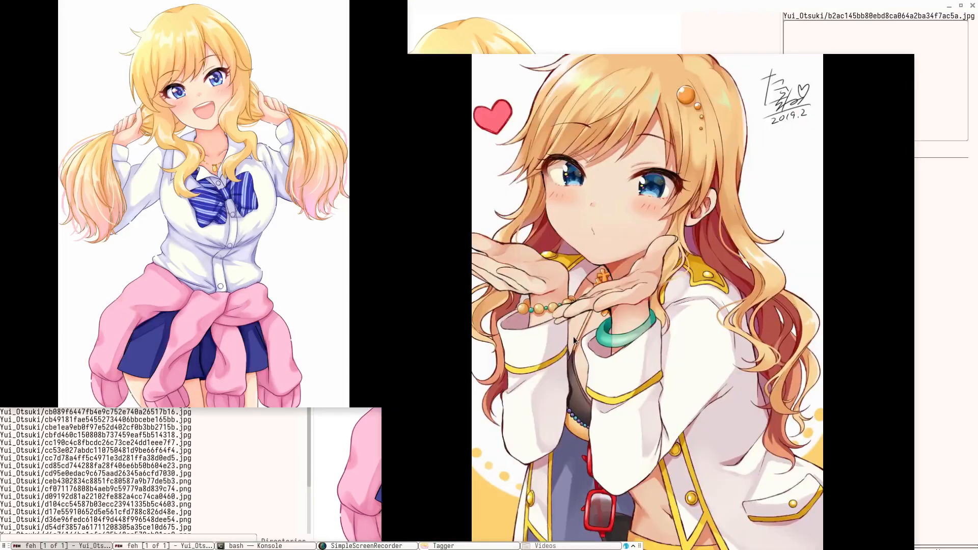
Arrange the two feh image windows side by side and close both of them.
drag(574, 337, 606, 311)
drag(345, 208, 338, 225)
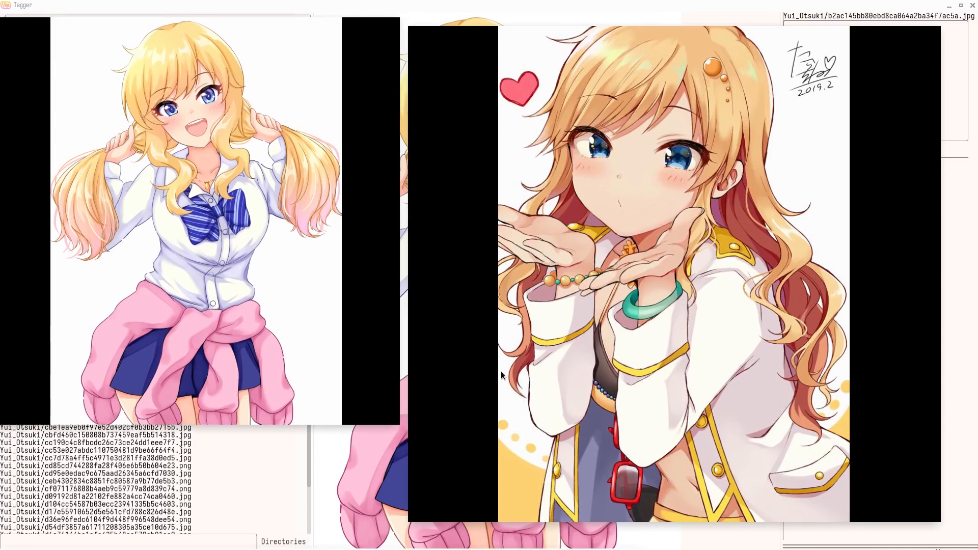
key(q)
key(q)
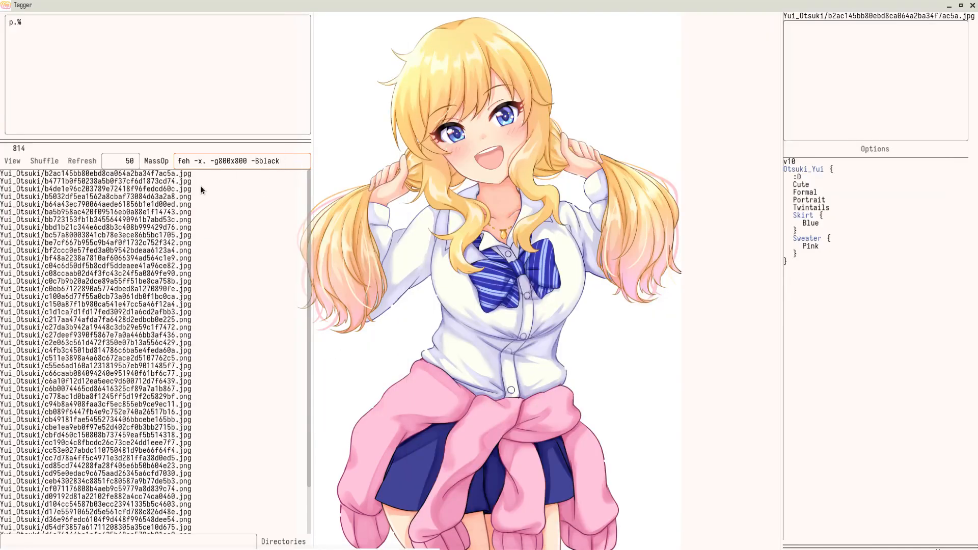
Enable MassOp and run the shell command "feh -x. -g800x800 -Bblack" on all listed files.
click(161, 164)
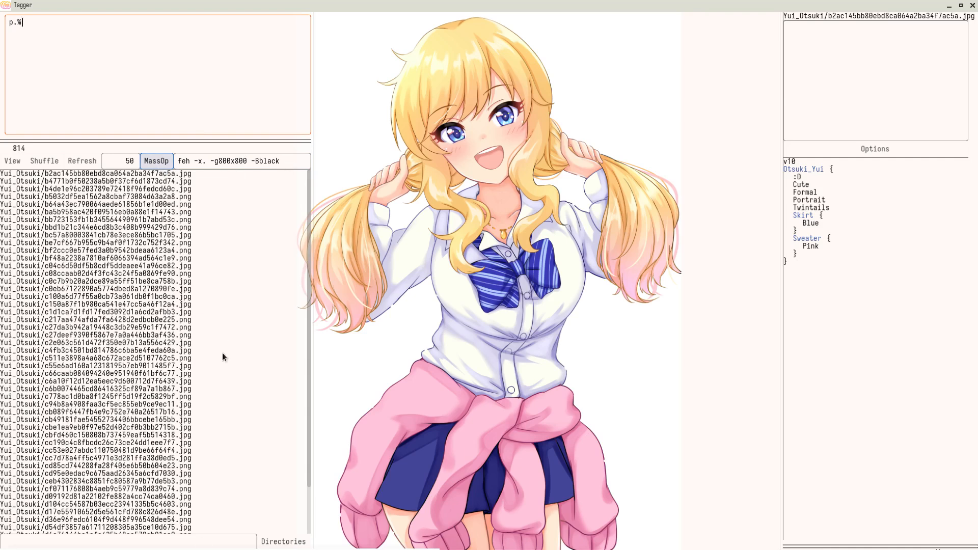
click(290, 162)
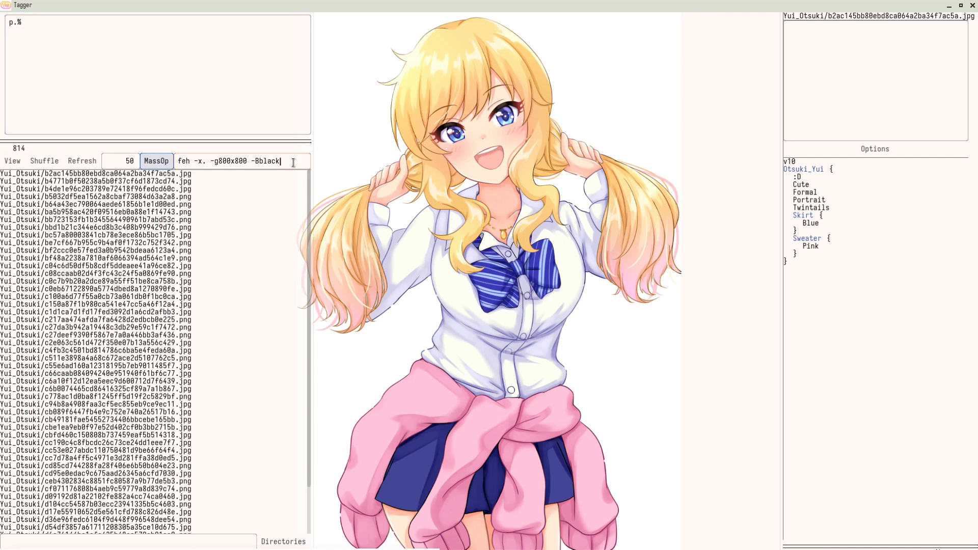
key(Return)
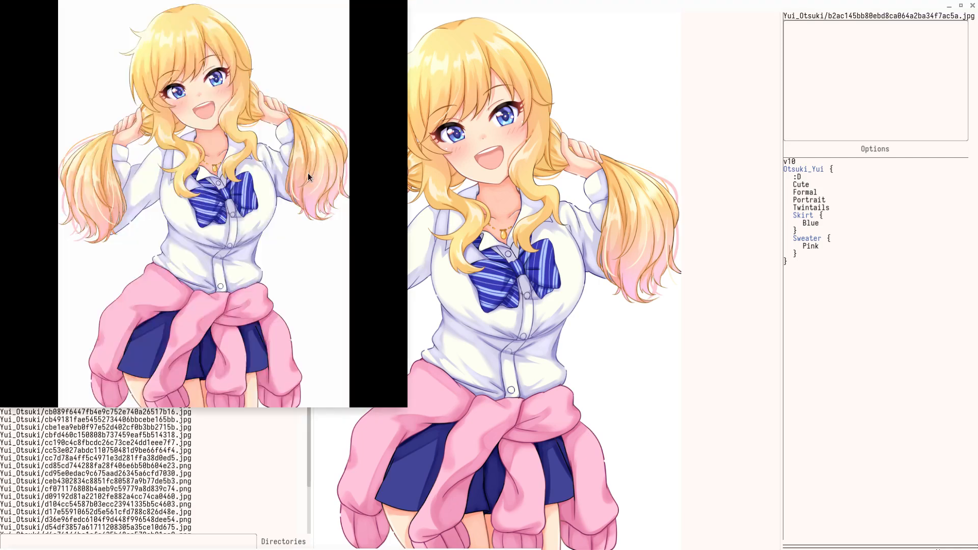
Browse forward through the images loaded in the feh window and close the viewer.
key(Right)
key(Right)
key(Right)
key(Right)
key(Right)
key(Right)
key(Right)
key(Right)
key(Right)
key(Right)
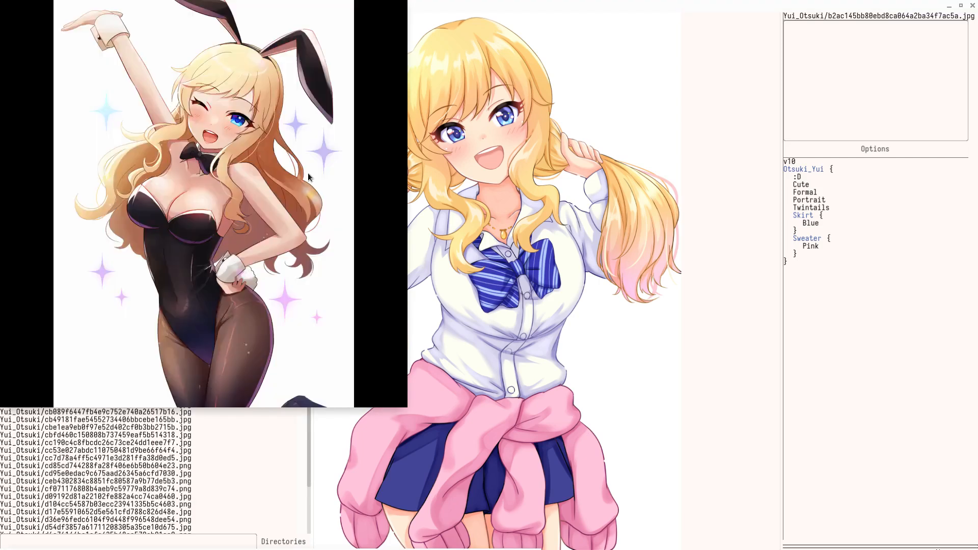
key(Right)
key(Escape)
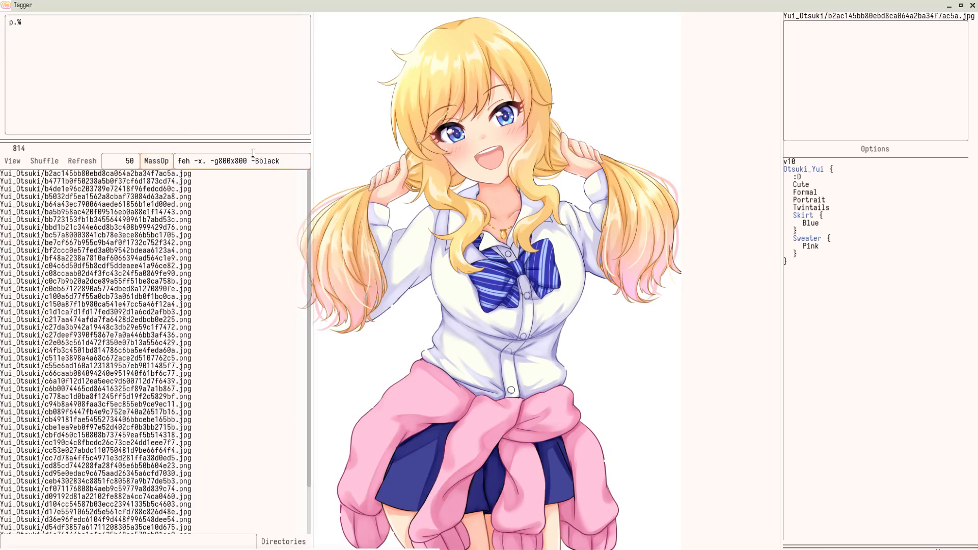
Clear the shell command, and narrow the file list pane while widening the tag pane.
drag(282, 161, 110, 162)
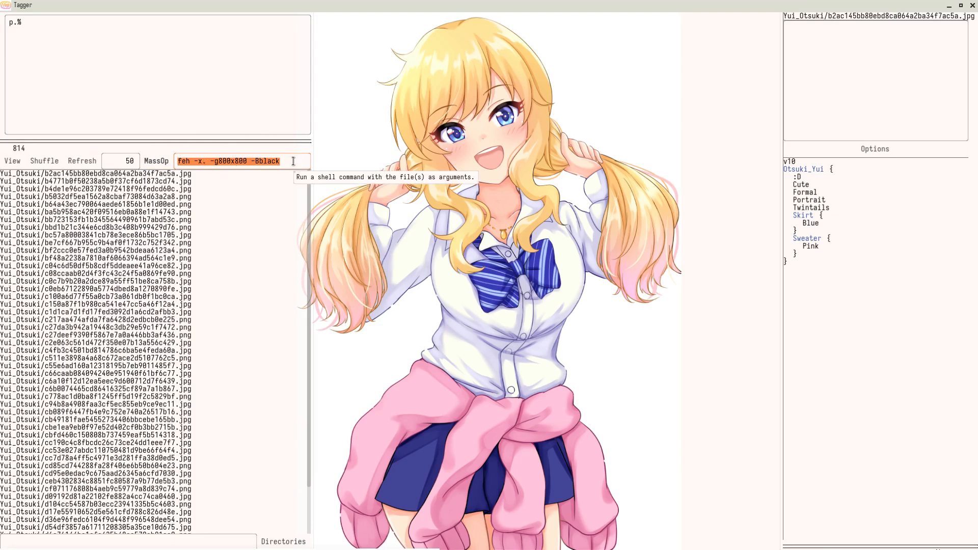
key(BackSpace)
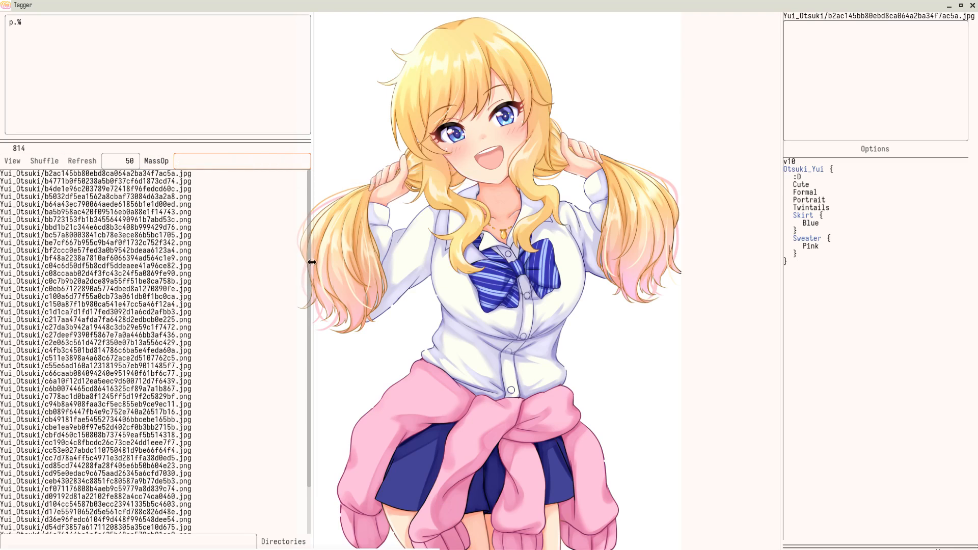
drag(311, 265, 279, 266)
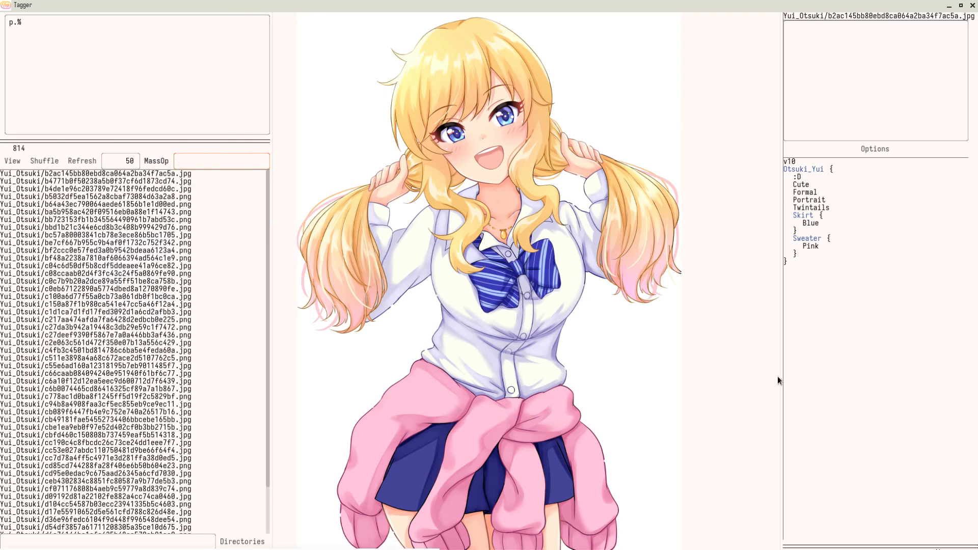
drag(781, 383, 702, 392)
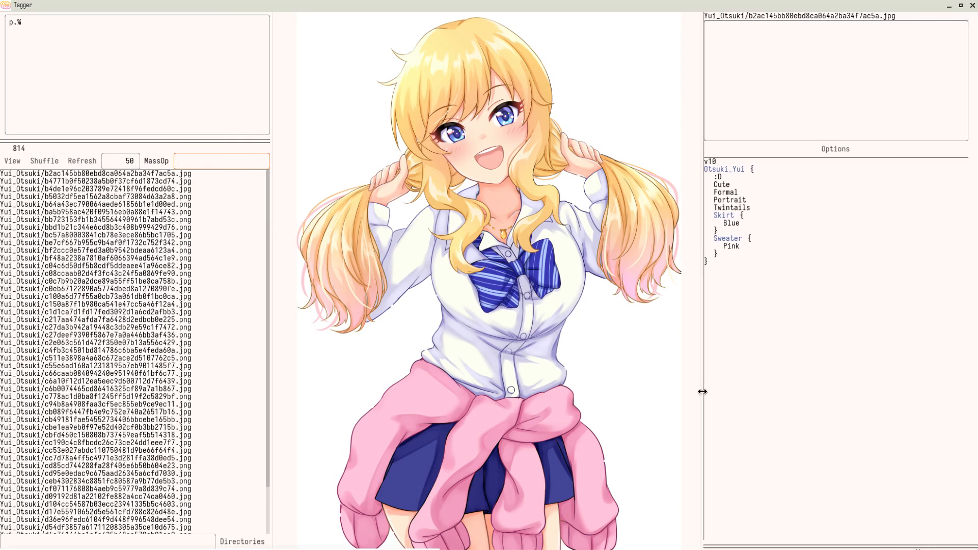
Start a tag entry for the current file with the group "o%yui {" containing "lollipop_honey" and "sweater {pink}".
click(779, 80)
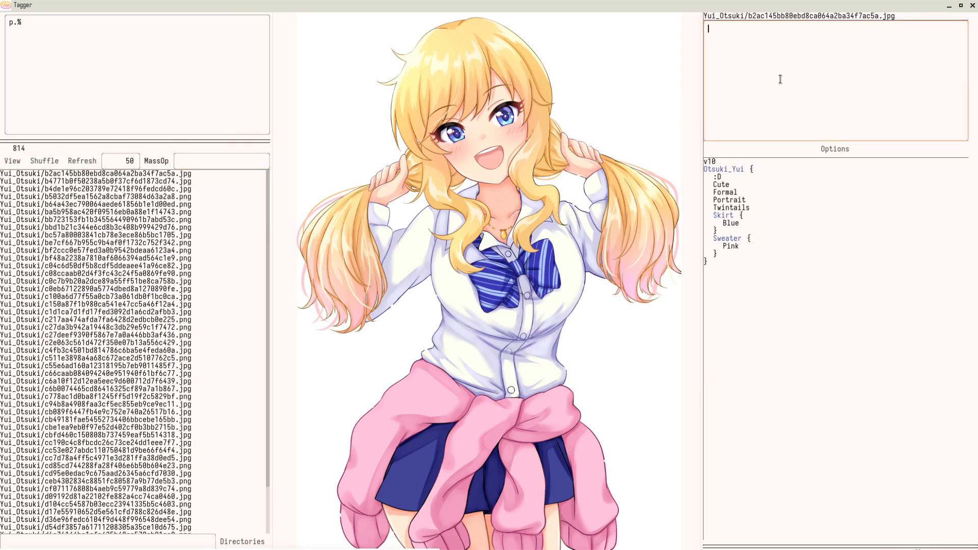
click(148, 70)
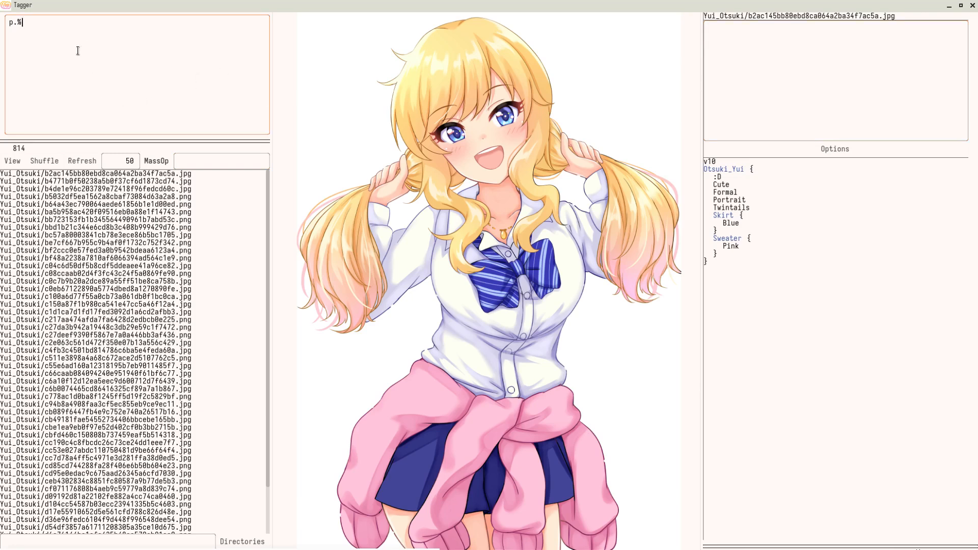
click(763, 99)
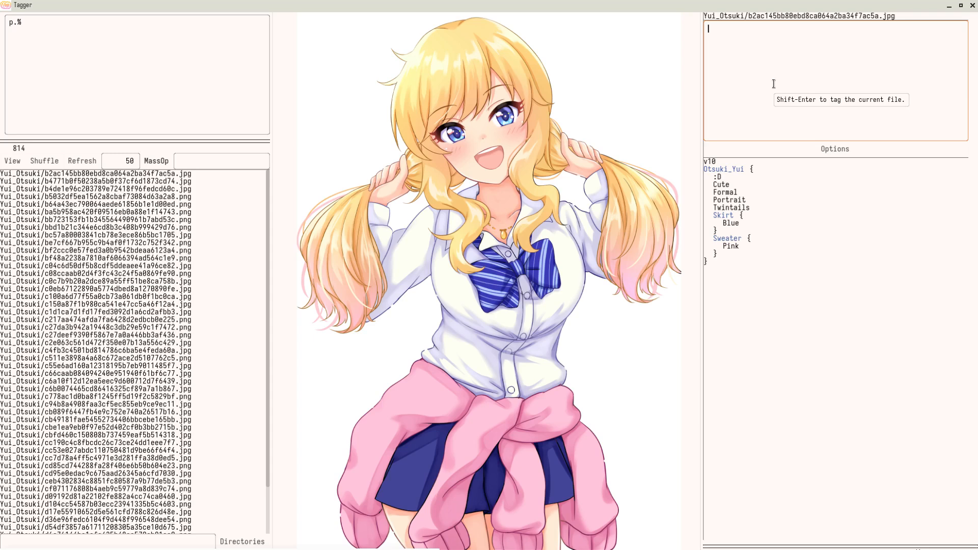
text(o%yui {)
text(lollipop)
text(_honey)
text(sweater)
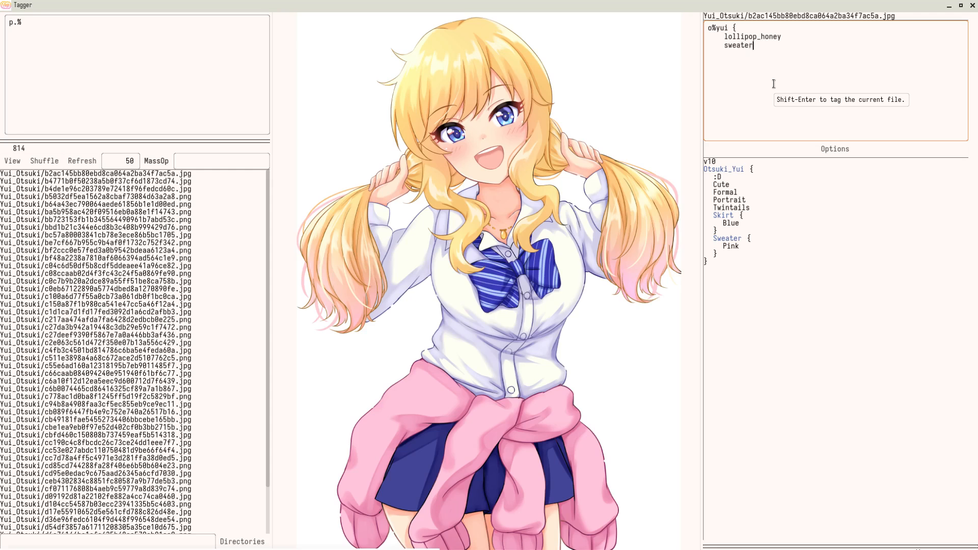
text(t{pink)
Add the nested tags "top {white formal}" and "r%bow {blue}" to the o%yui group.
text(top {whi)
text(te formal)
text(r%bow)
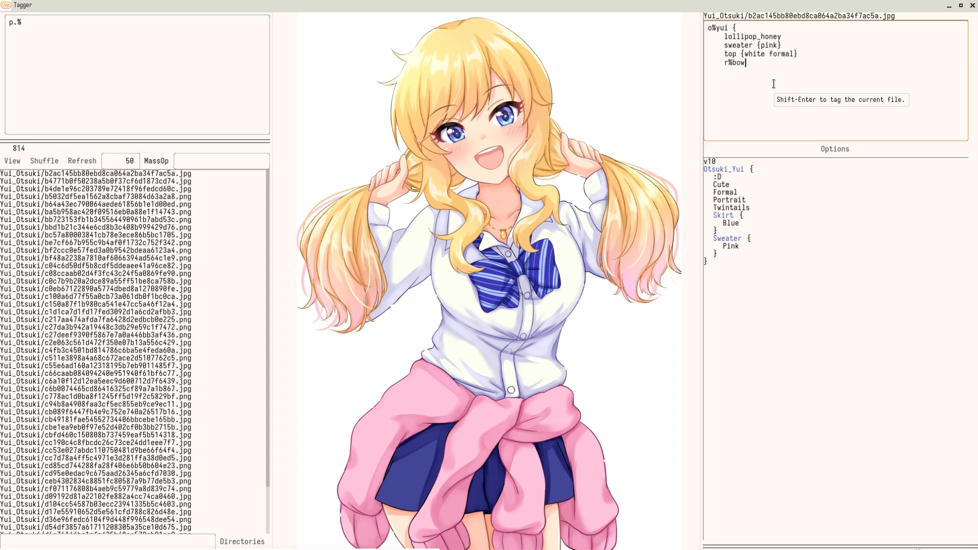
text( {blue)
Add the tags necklace, twintail%, side_locks, blush and :D on separate lines of the o%yui group.
text(neck)
text(lace)
key(Return)
text(twintai)
text(side_locks)
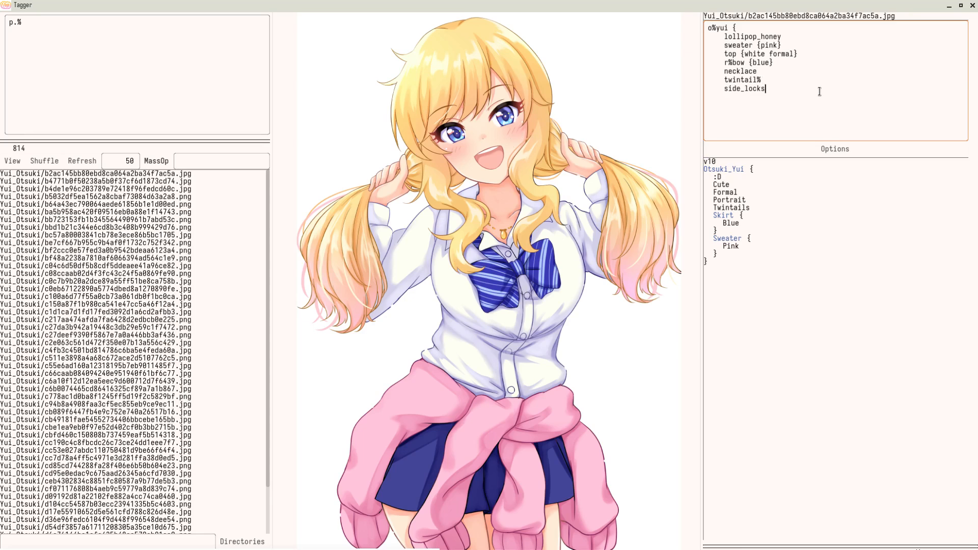
key(Return)
text(blush     :D     )
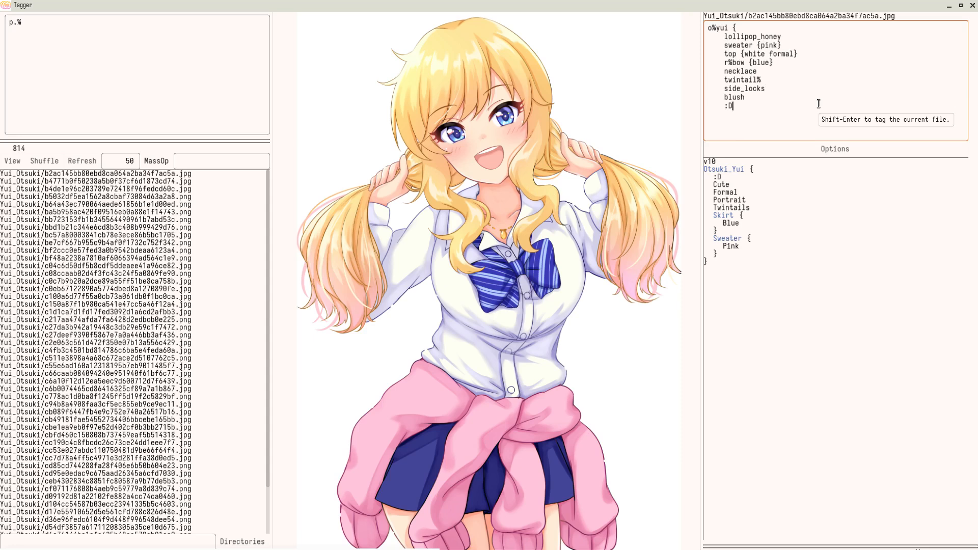
Add "skirt {blue}" and "excited", close the group, add the tag "v1020" and apply the entry to the current file.
text(skirt {blu)
text(e}     )
text(excited)
key(Return)
text(})
key(Return)
text(v1020)
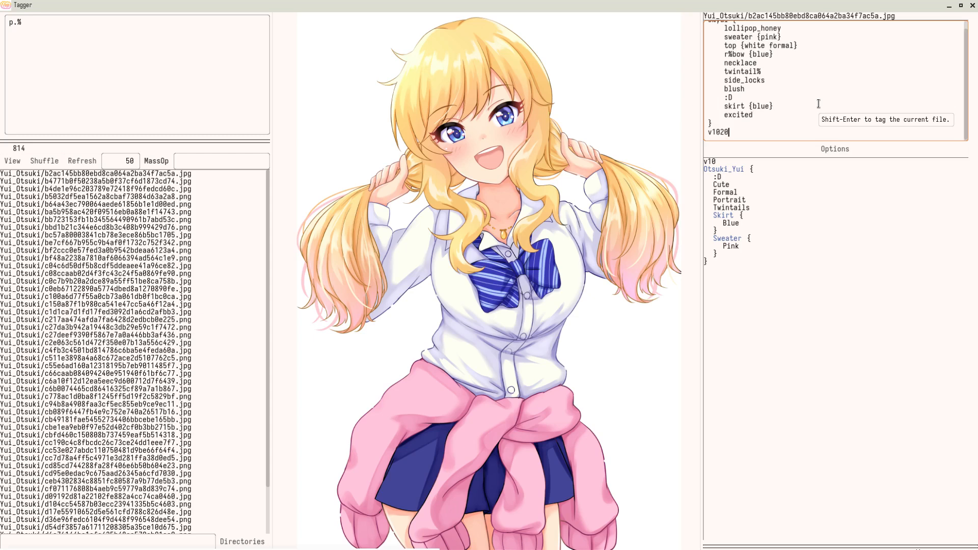
key(shift+Return)
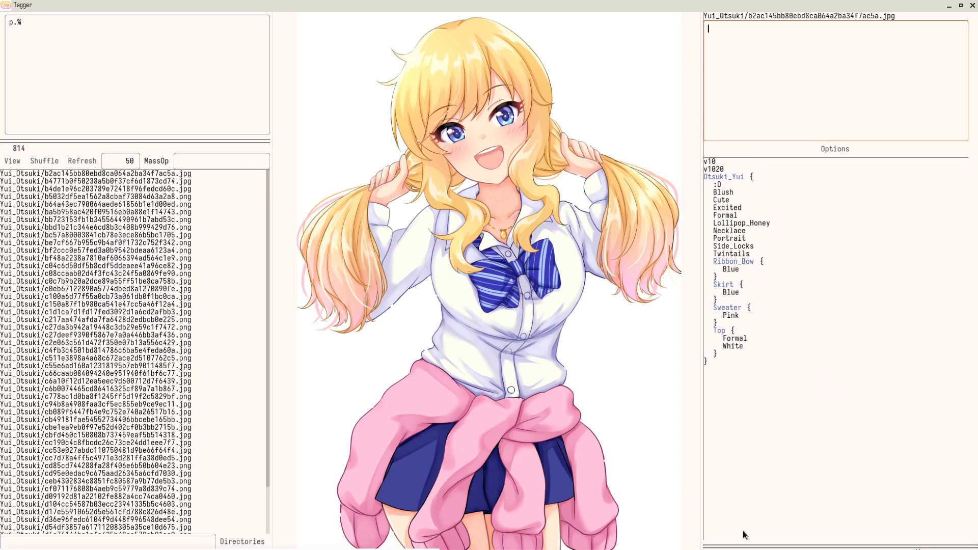
Reveal the #META# tag browser, examine it beside the current file's tags, and collapse it again.
drag(741, 546, 838, 456)
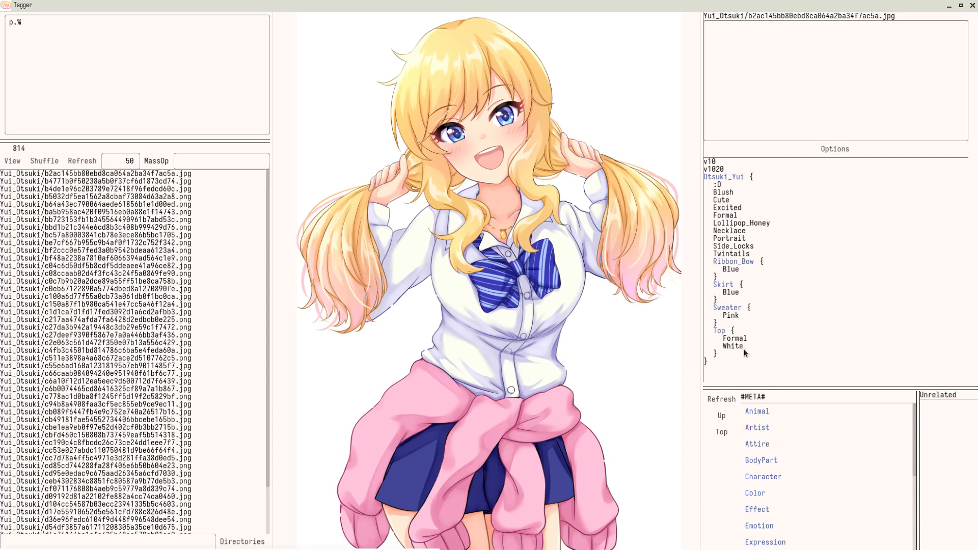
drag(735, 339, 598, 369)
drag(715, 162, 719, 340)
drag(822, 390, 820, 545)
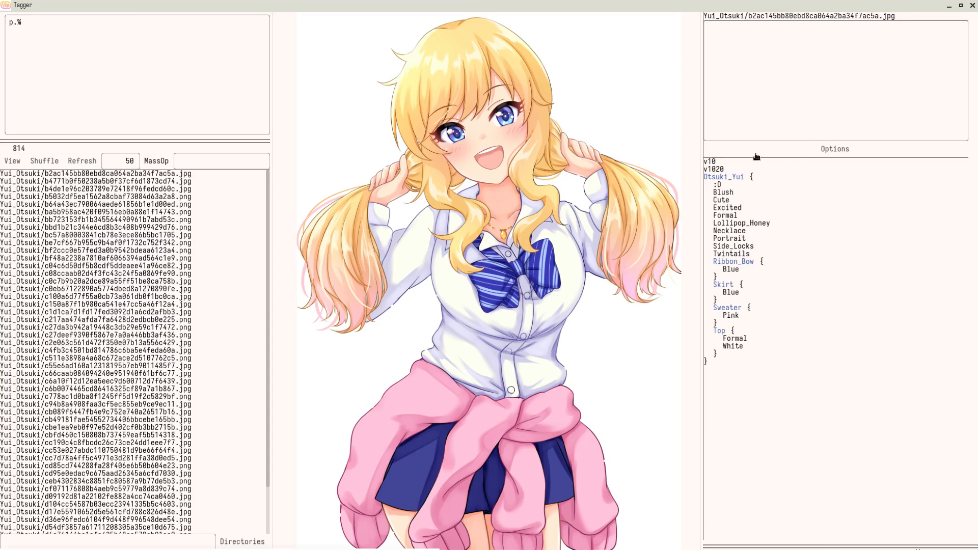
Expand the tagging options, turn on Tag Selection and widen the file list pane slightly.
click(791, 153)
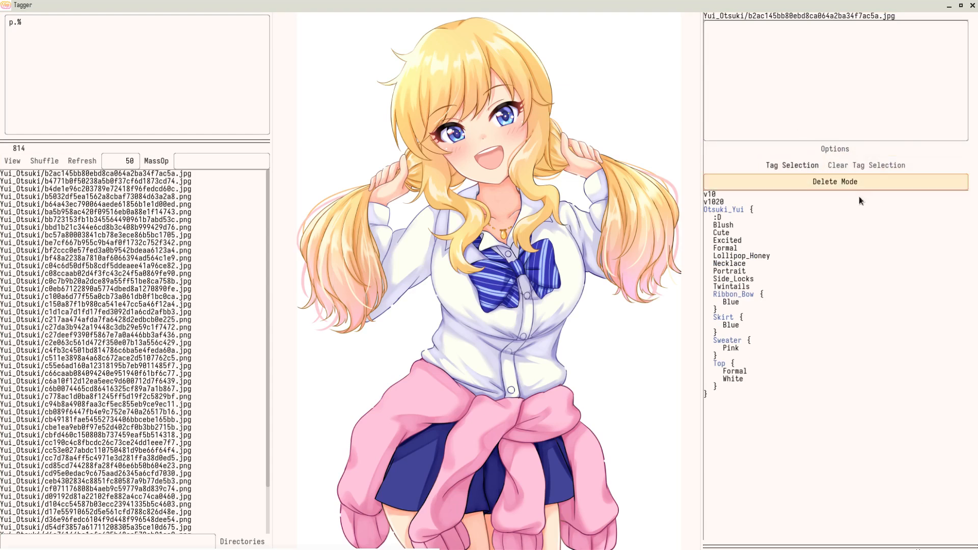
click(793, 171)
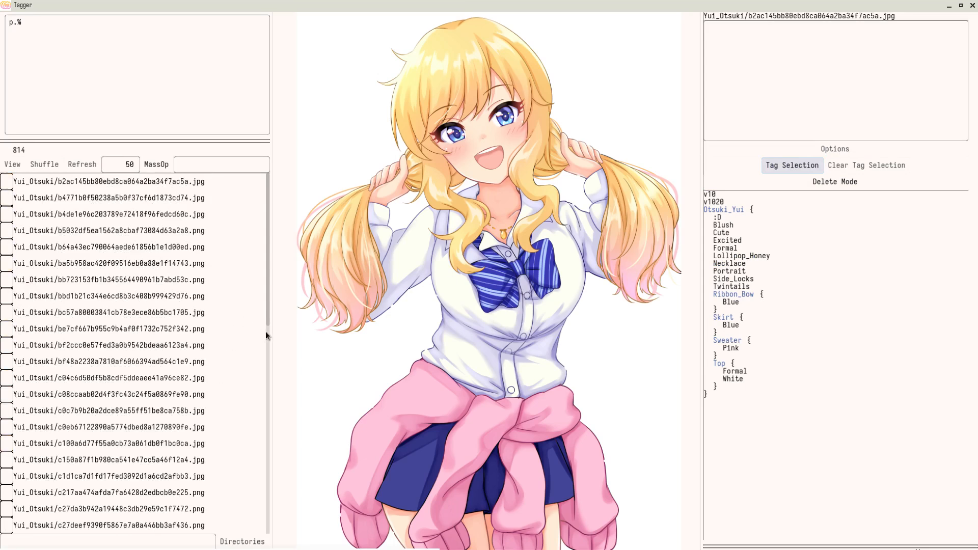
drag(275, 332, 292, 332)
drag(286, 259, 285, 209)
Select the first nine files in the list for tagging.
click(7, 183)
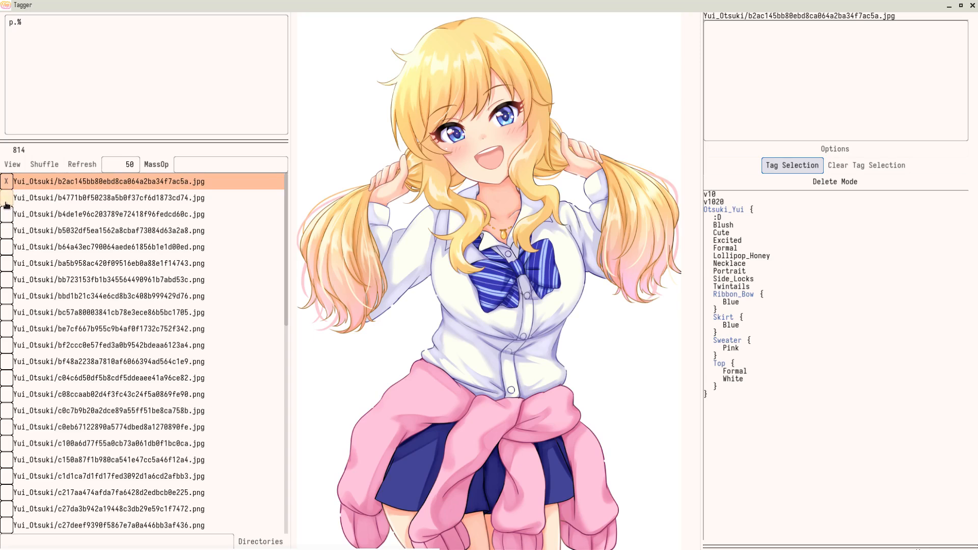
click(6, 198)
click(6, 214)
click(7, 230)
click(6, 246)
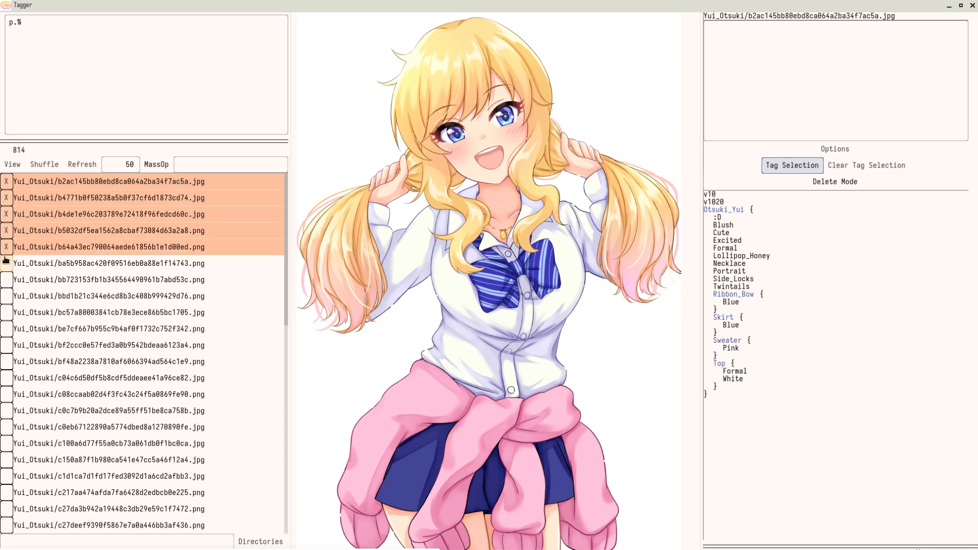
click(7, 263)
click(6, 280)
click(6, 296)
click(6, 313)
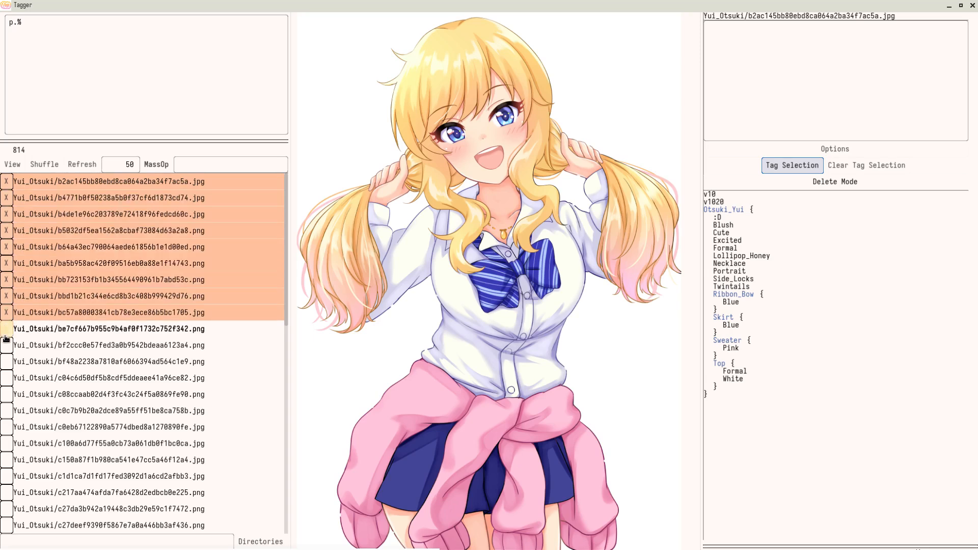
Try selecting two files further down the list, and reduce the selection to the first seven files.
click(6, 328)
click(6, 378)
click(6, 329)
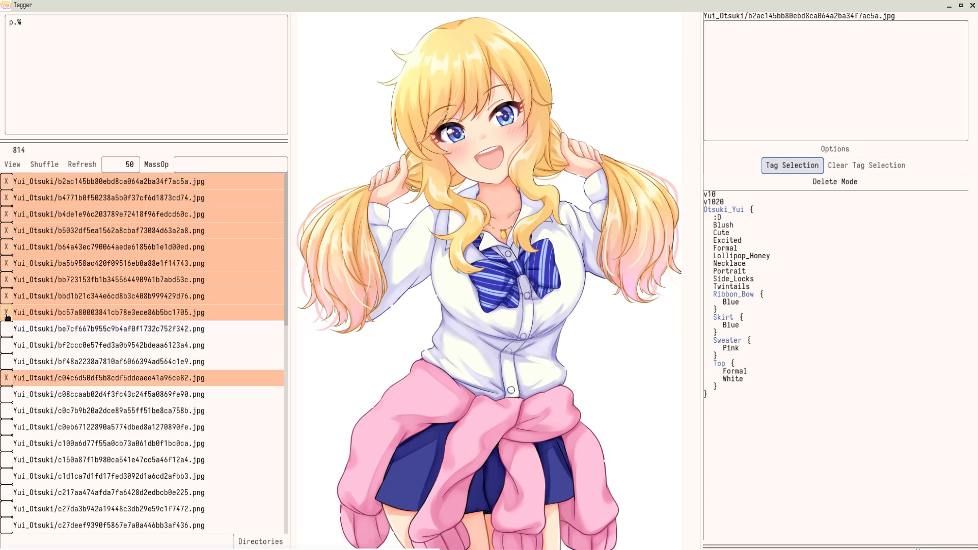
click(6, 312)
click(6, 378)
click(6, 296)
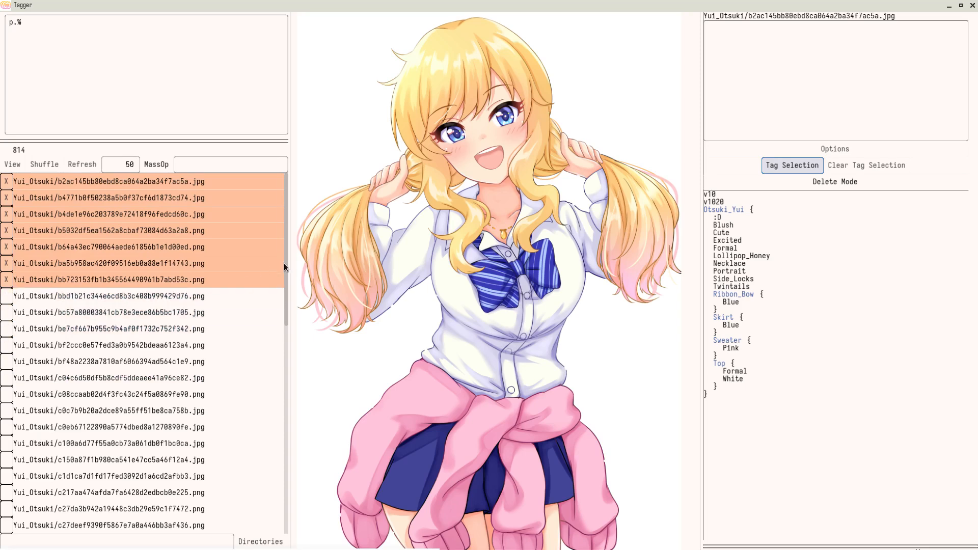
Select every file on the first page of the list for tagging.
drag(284, 265, 290, 493)
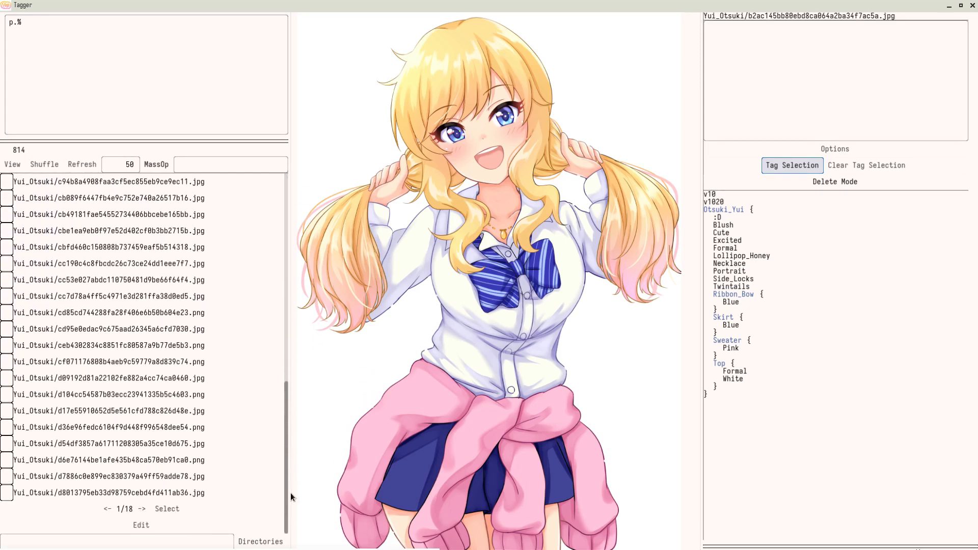
click(169, 513)
drag(286, 488, 222, 241)
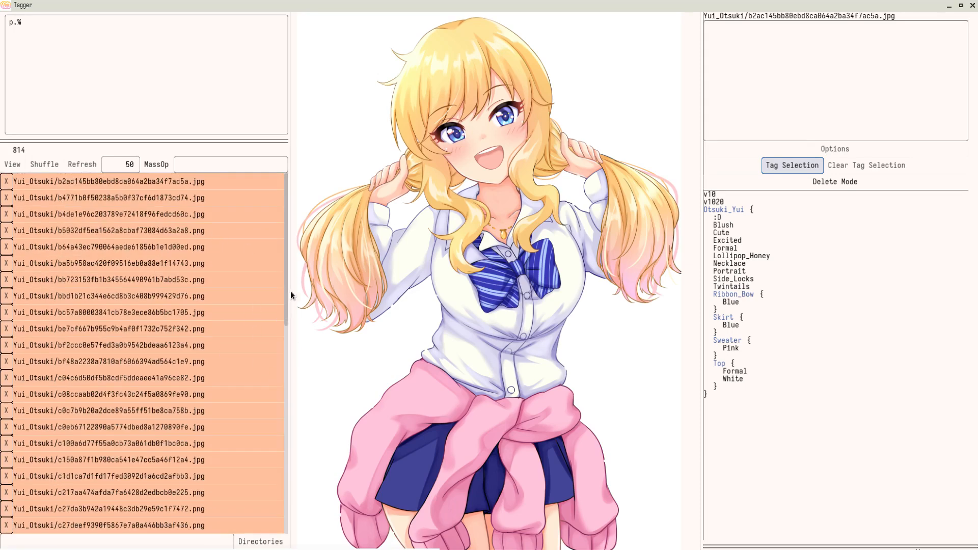
drag(286, 296, 275, 524)
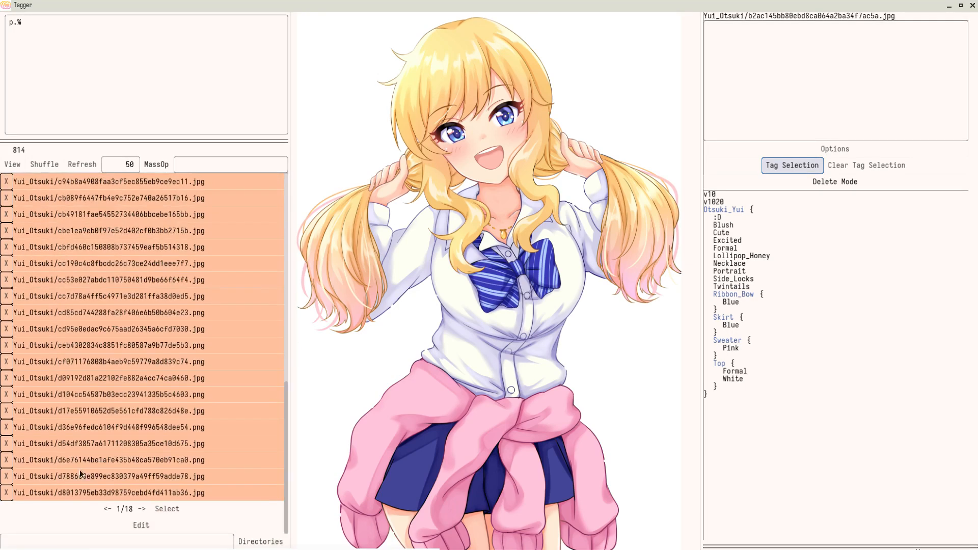
Select all files on page 2 as well, switching between pages 1 and 2 to compare their selections.
click(140, 514)
click(109, 512)
click(138, 511)
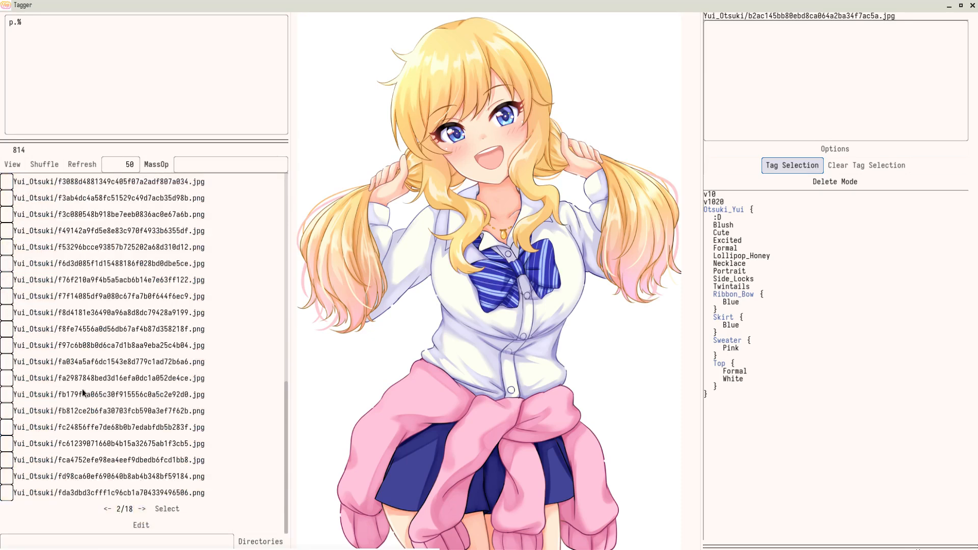
click(165, 510)
click(107, 512)
click(143, 511)
click(107, 512)
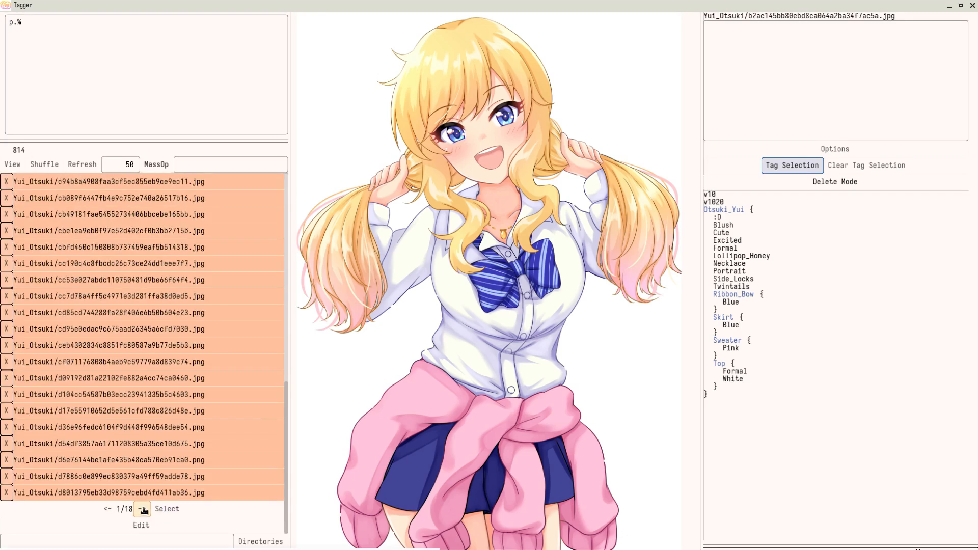
click(143, 511)
click(159, 510)
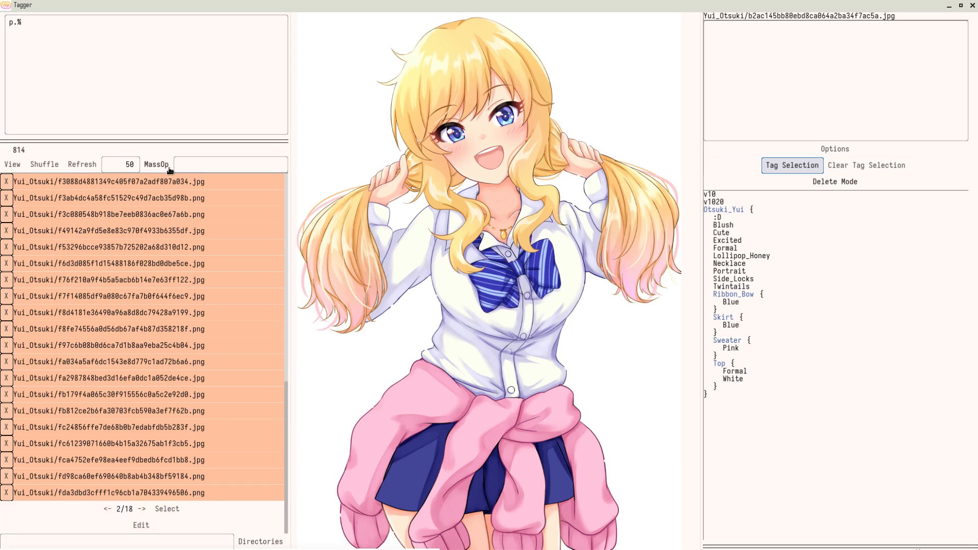
Clear the tag selection and select only the first three files on page 1.
click(862, 170)
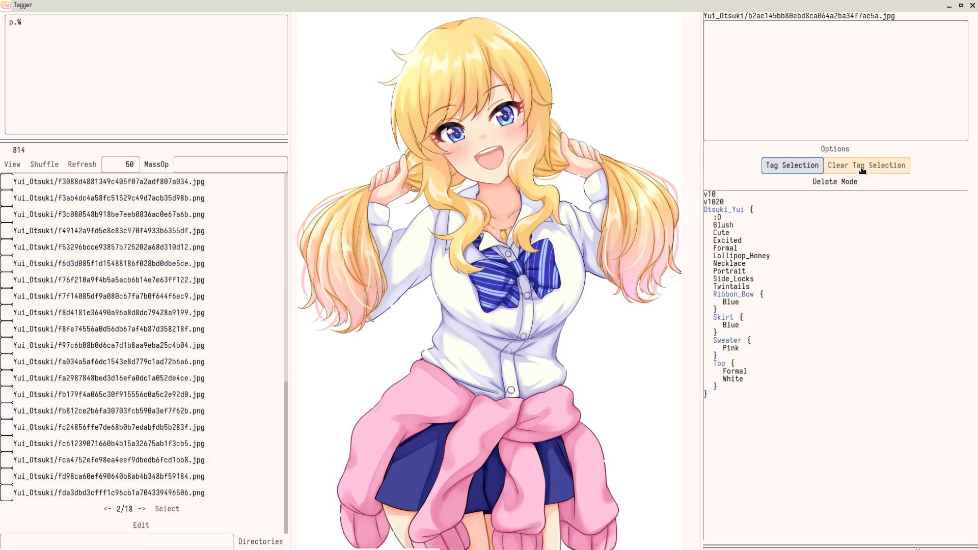
click(107, 509)
drag(285, 463, 279, 250)
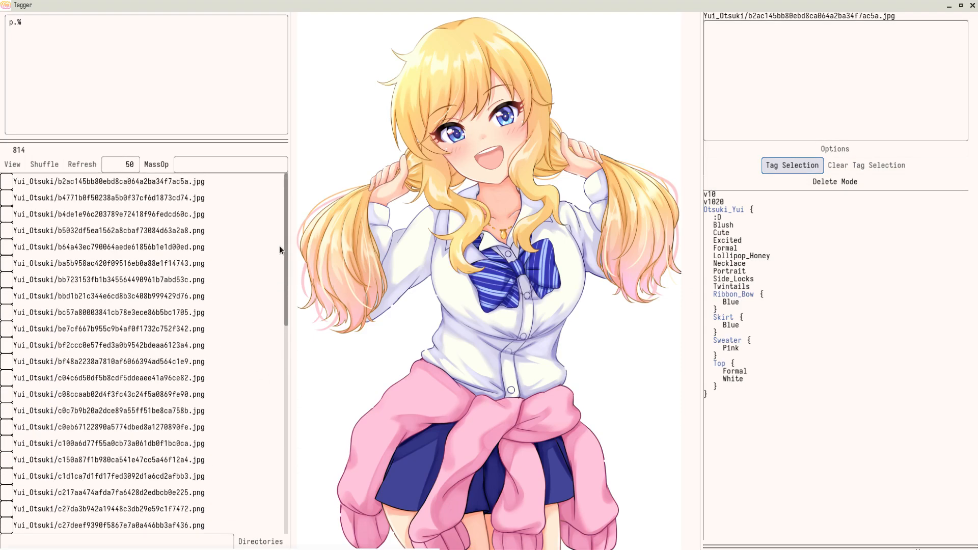
click(6, 185)
click(7, 199)
click(7, 215)
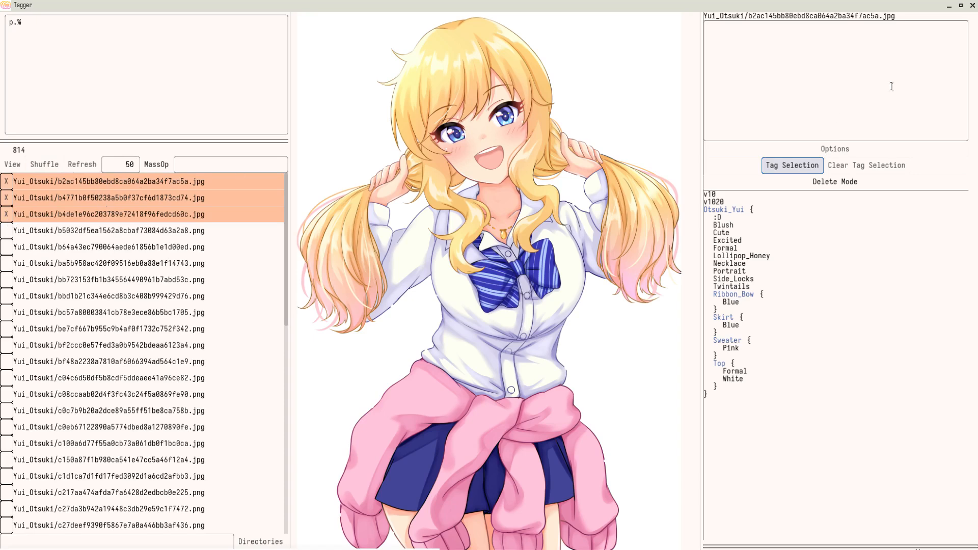
Remove the first file from the tag selection while keeping it as the current file.
click(804, 166)
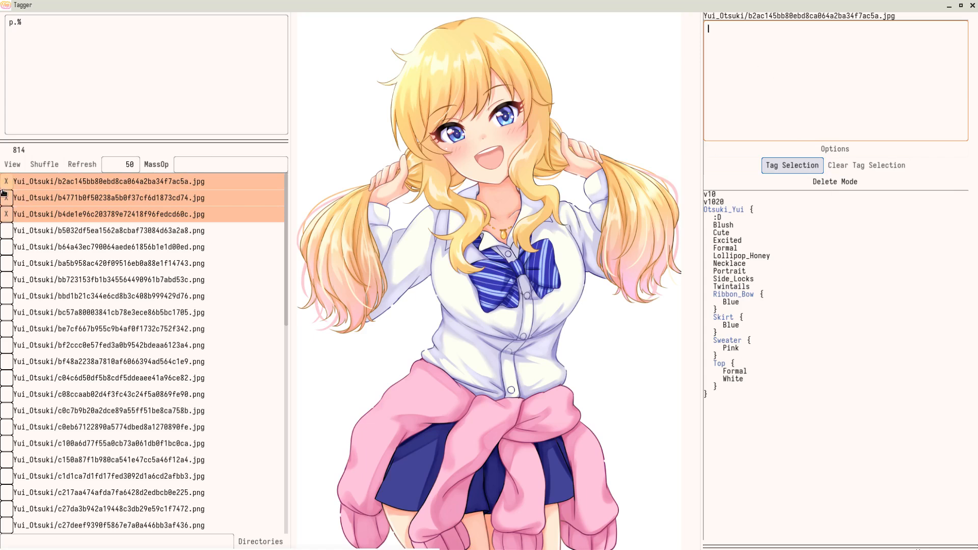
click(147, 181)
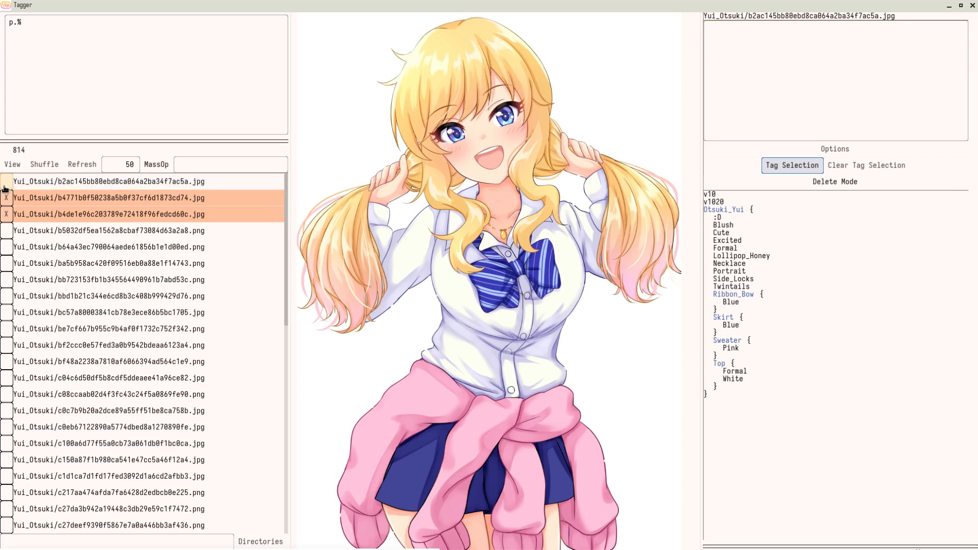
drag(172, 181, 498, 121)
click(754, 53)
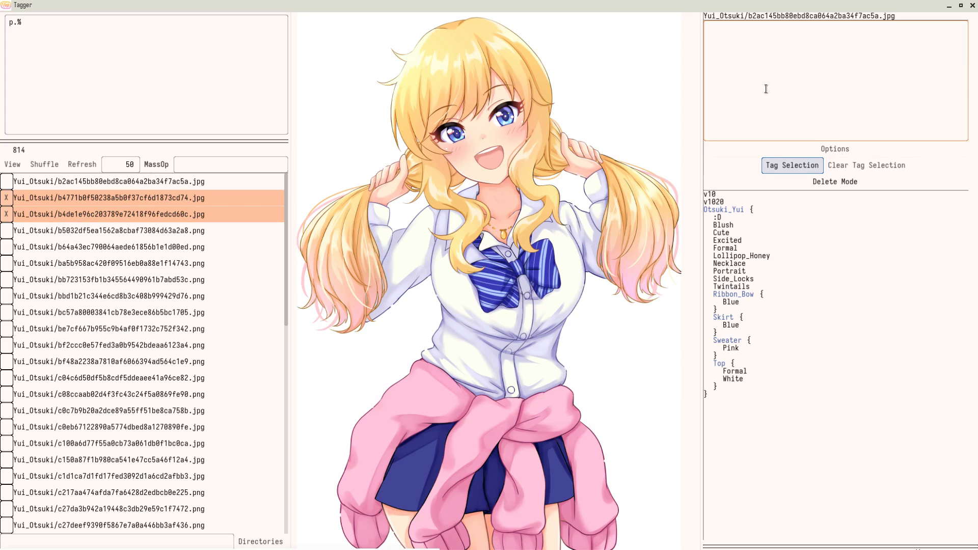
Tag the current file and the selected files with More, and check the tags of the next two files.
drag(718, 546, 836, 545)
scroll(778, 445, down, 1)
click(806, 71)
text(More)
key(shift+Return)
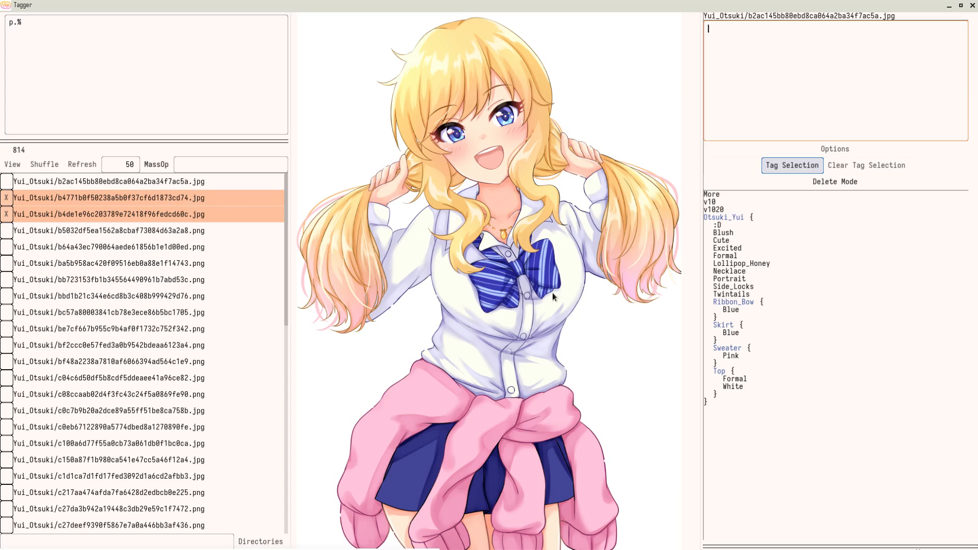
key(Page_Down)
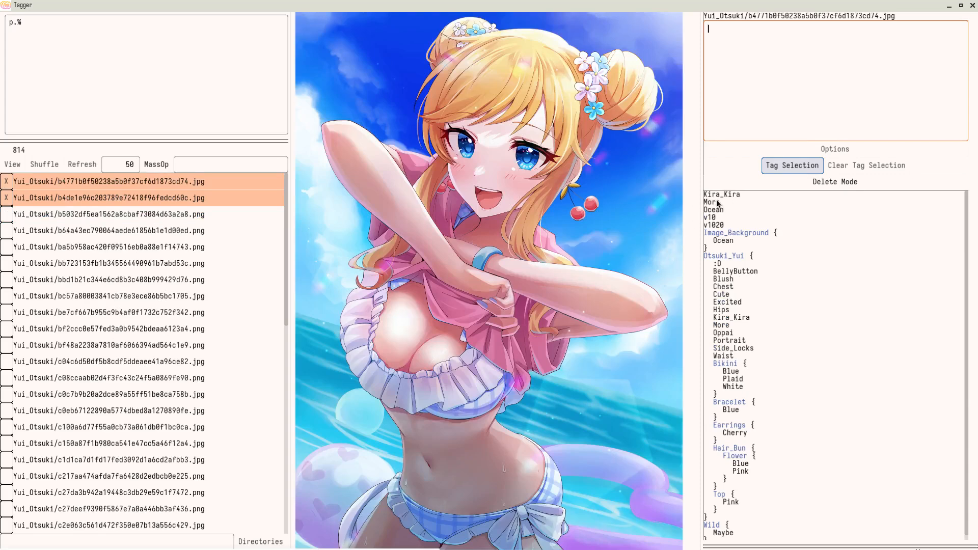
key(Page_Down)
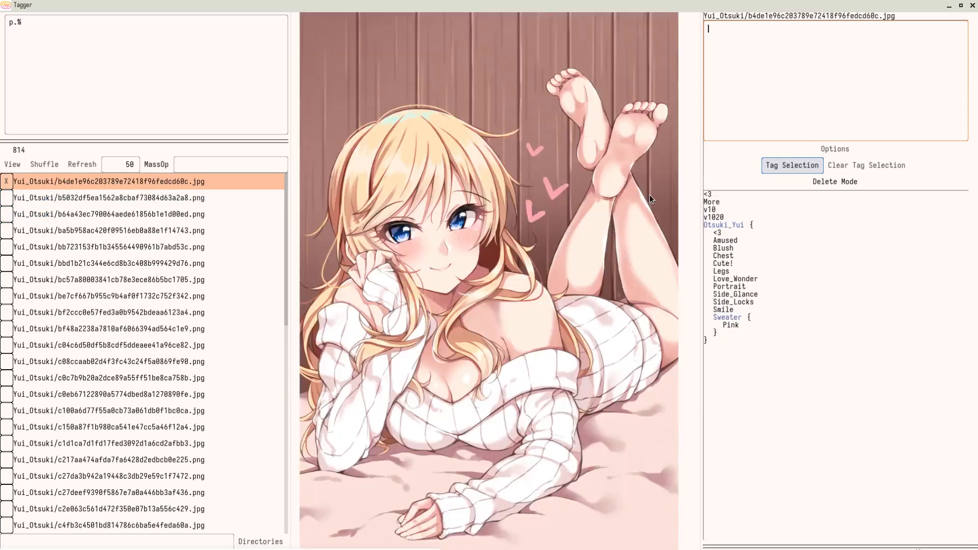
key(Page_Up)
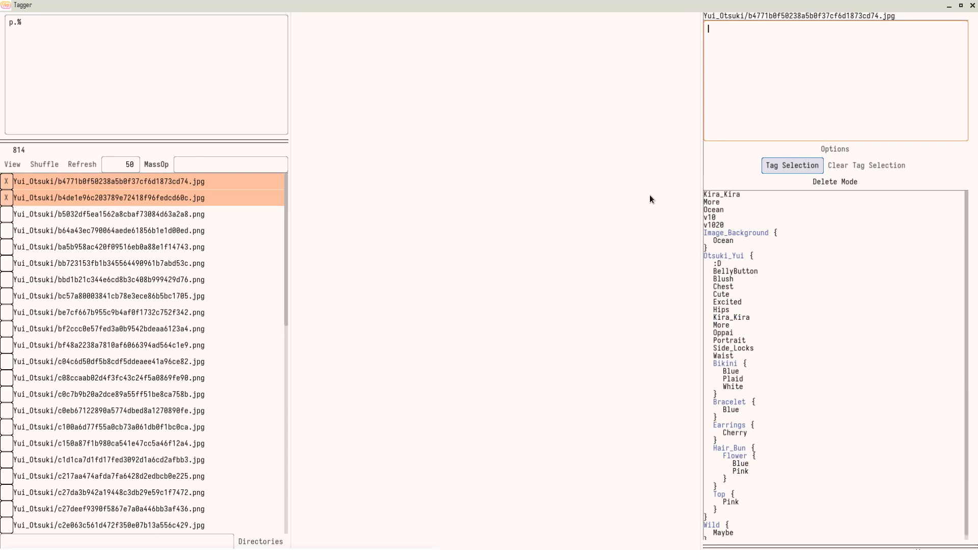
key(Page_Up)
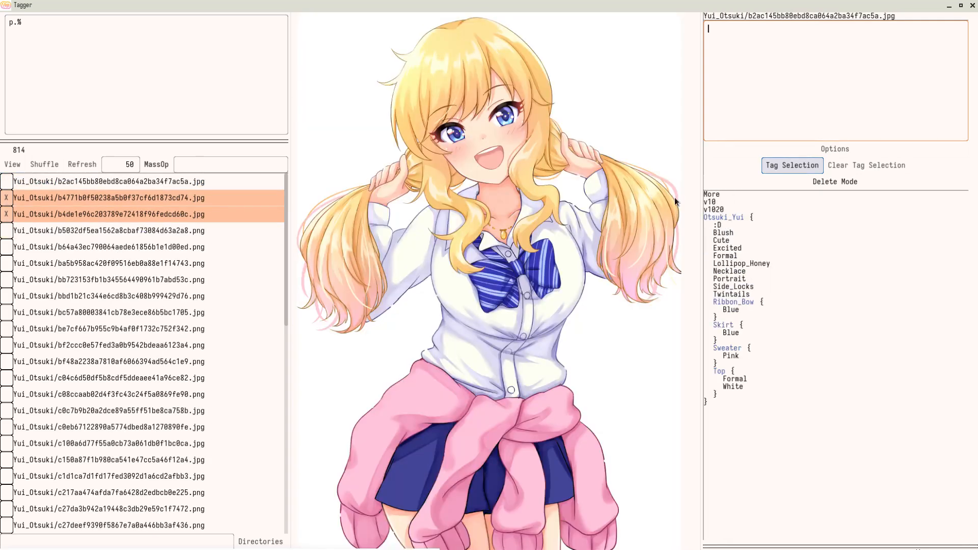
Add the first file back to the tag selection and turn on Delete Mode.
click(7, 182)
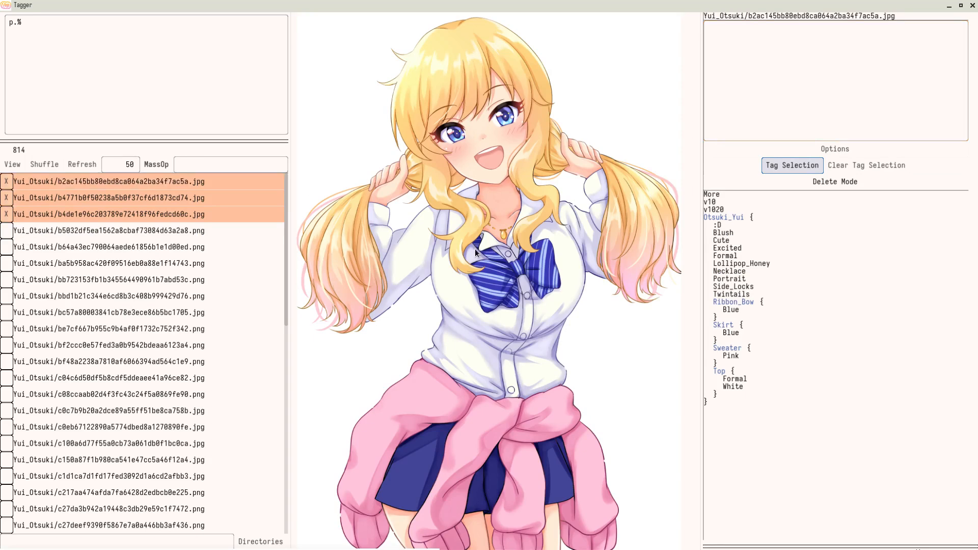
click(813, 185)
click(813, 184)
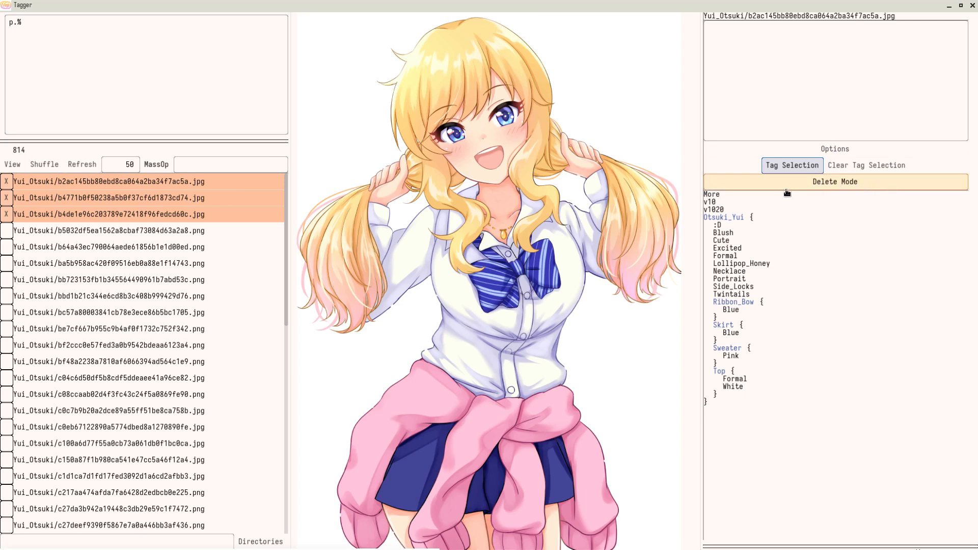
click(861, 186)
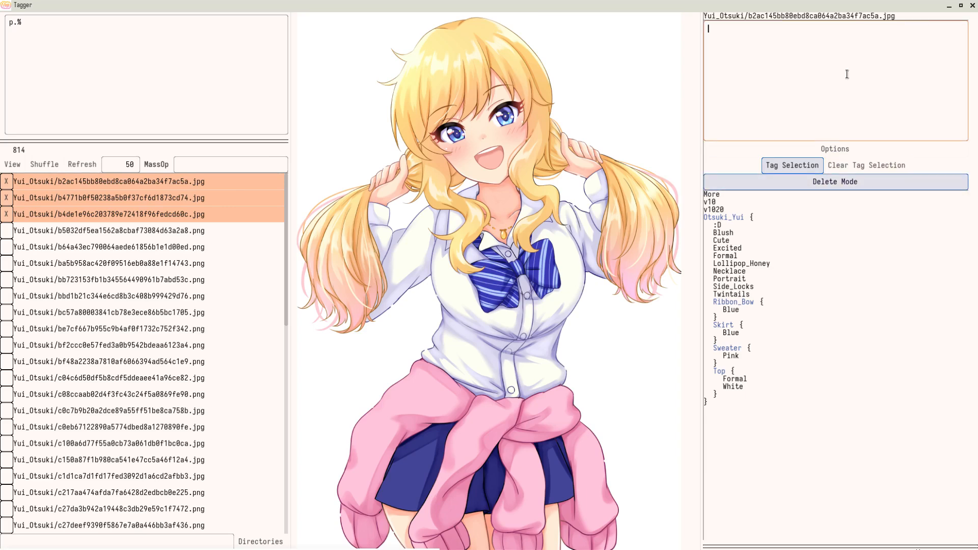
Delete the tag "more" from the three selected files and check each file's tags.
click(847, 74)
text(more)
key(shift+Return)
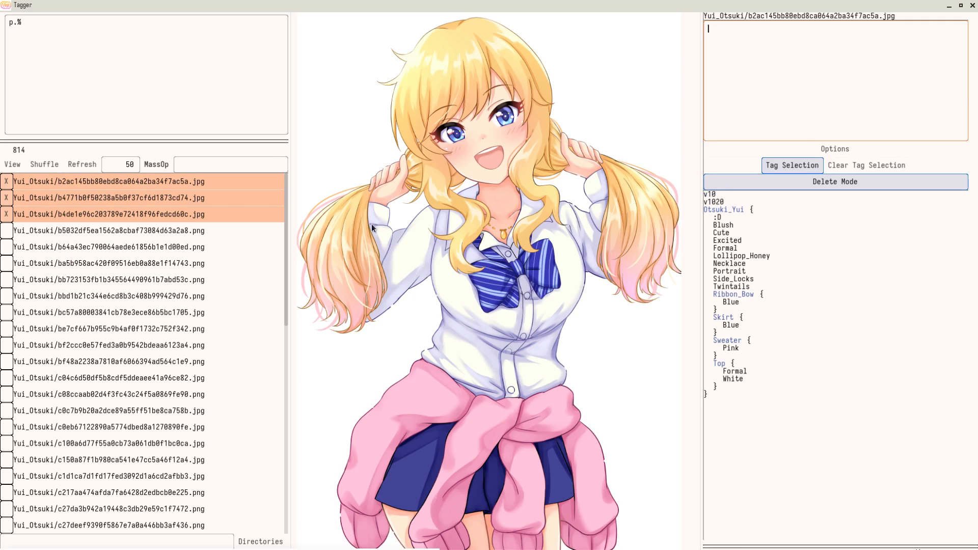
key(ctrl+j)
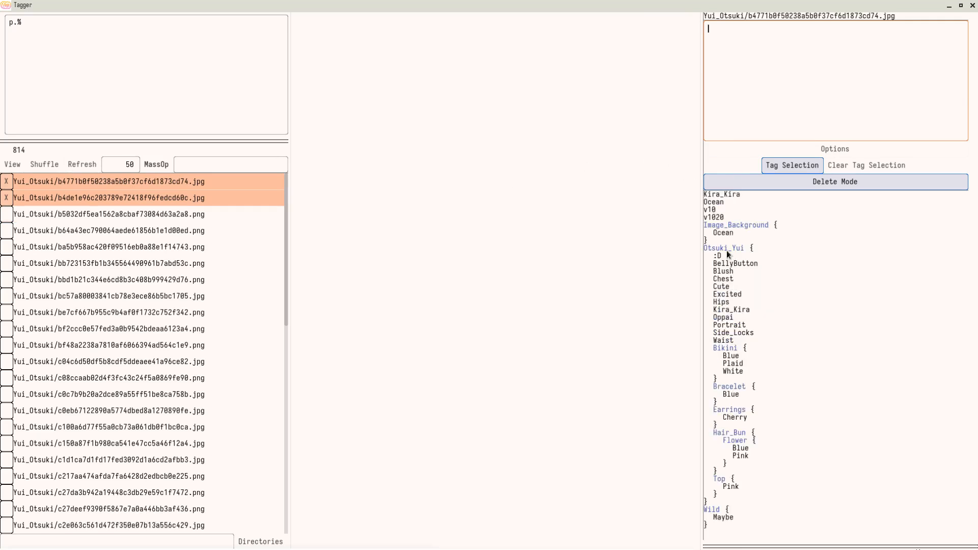
key(ctrl+j)
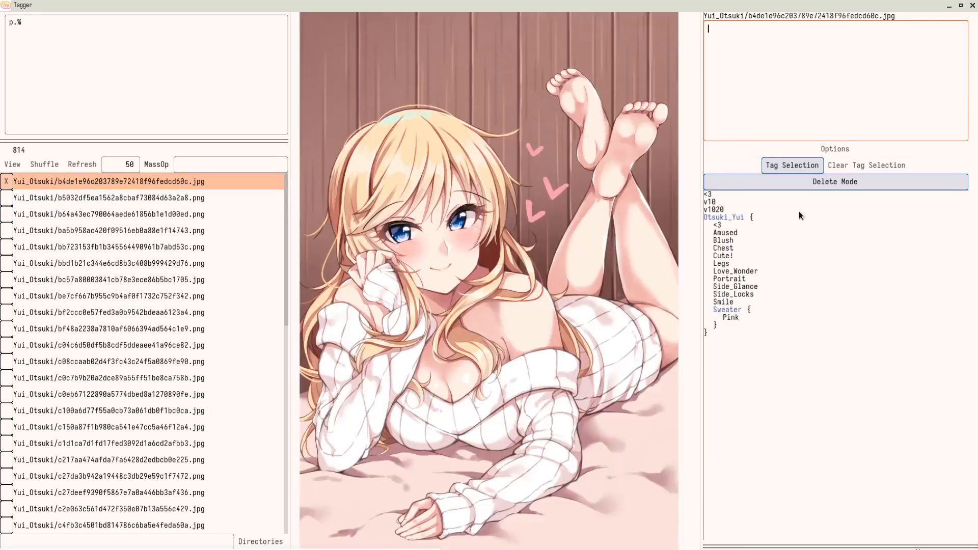
key(ctrl+k)
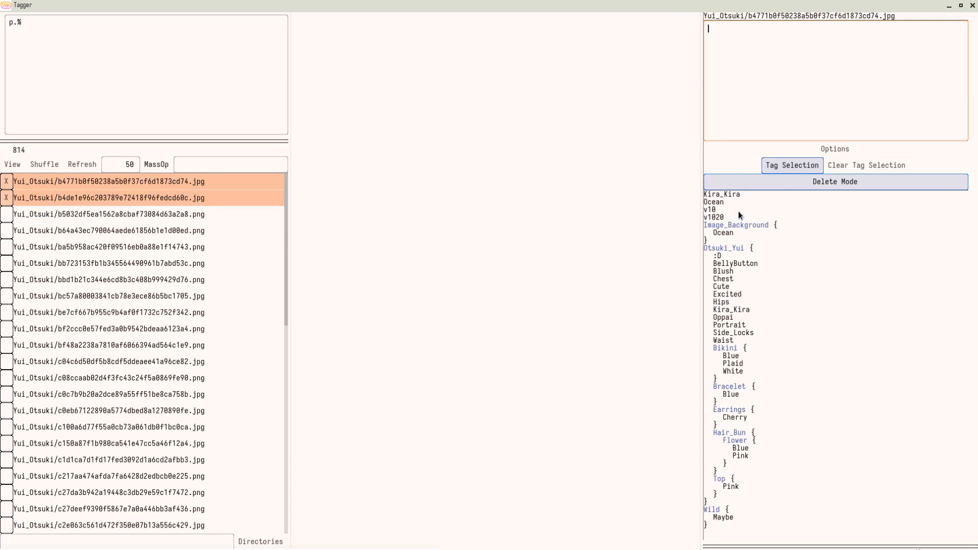
key(ctrl+k)
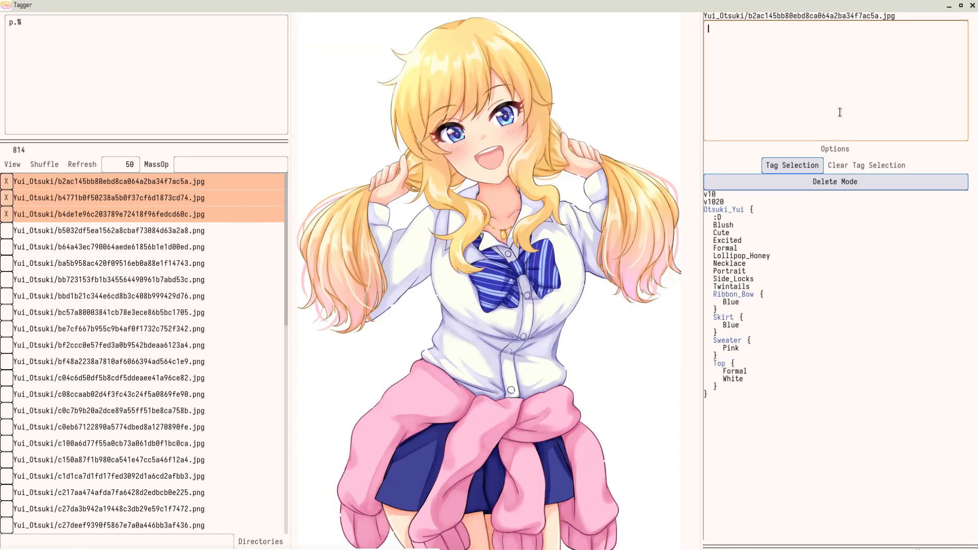
Turn off Tag Selection so that tagging applies to the current file only.
click(796, 168)
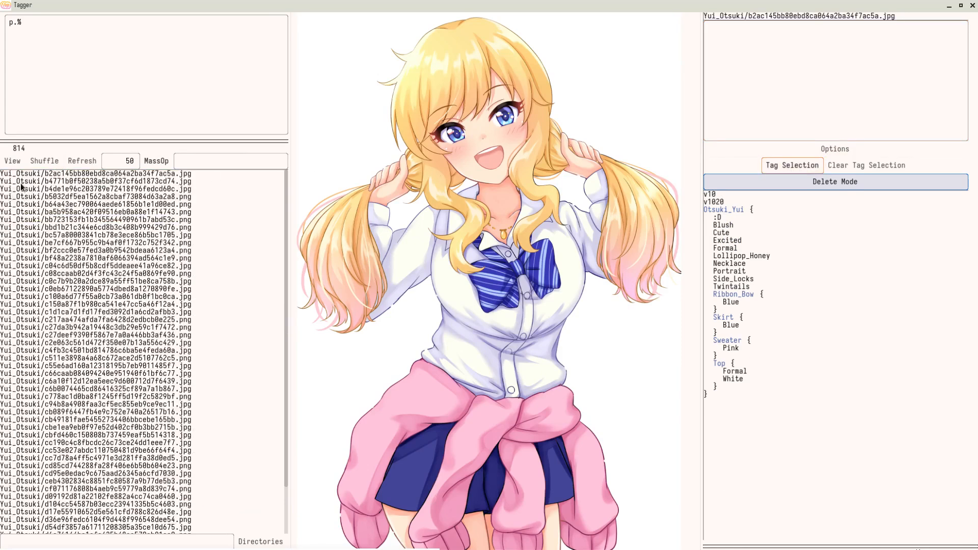
click(820, 111)
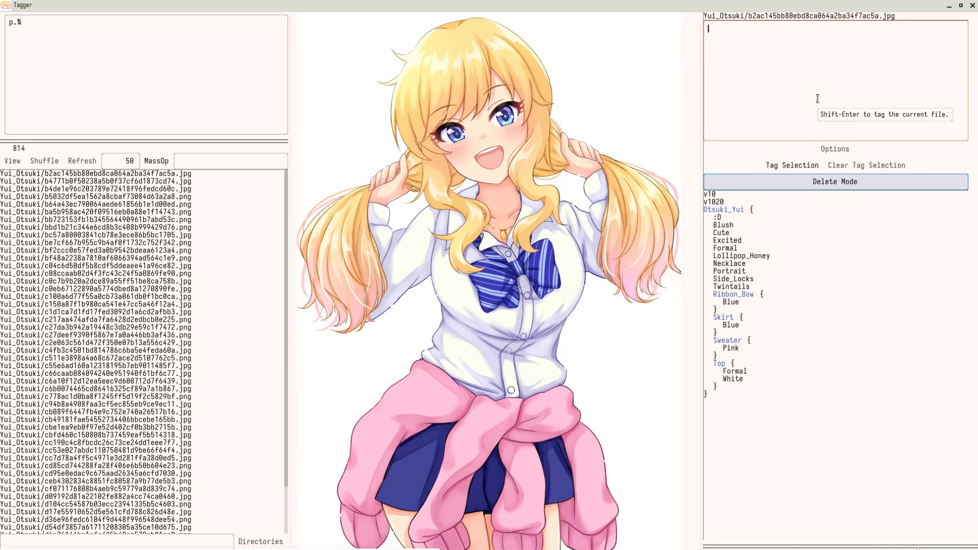
text(o%yui {)
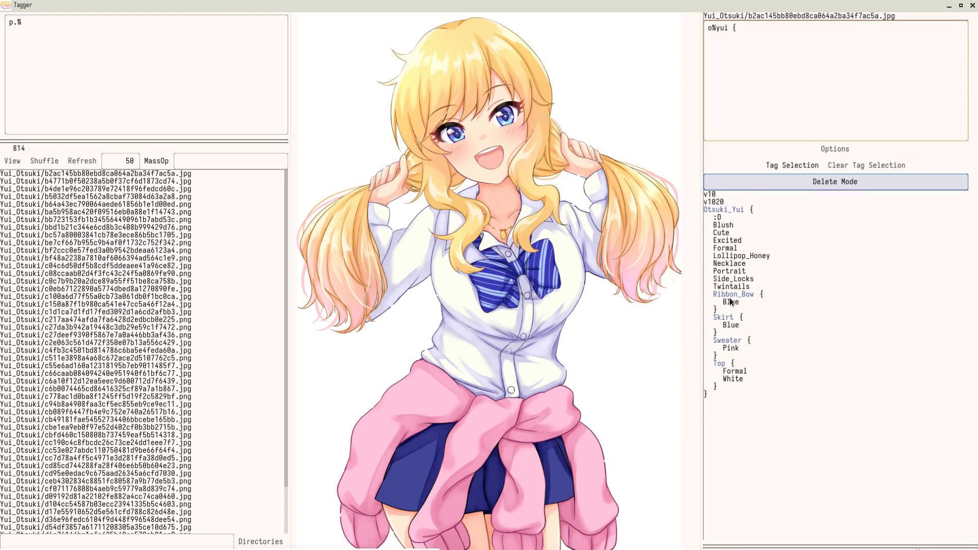
drag(741, 131, 692, 11)
key(BackSpace)
text(blue)
key(ctrl+a)
key(BackSpace)
Write the nested tag expression o%yui { r%bow { blue } } for the current file.
text(o%yui {)
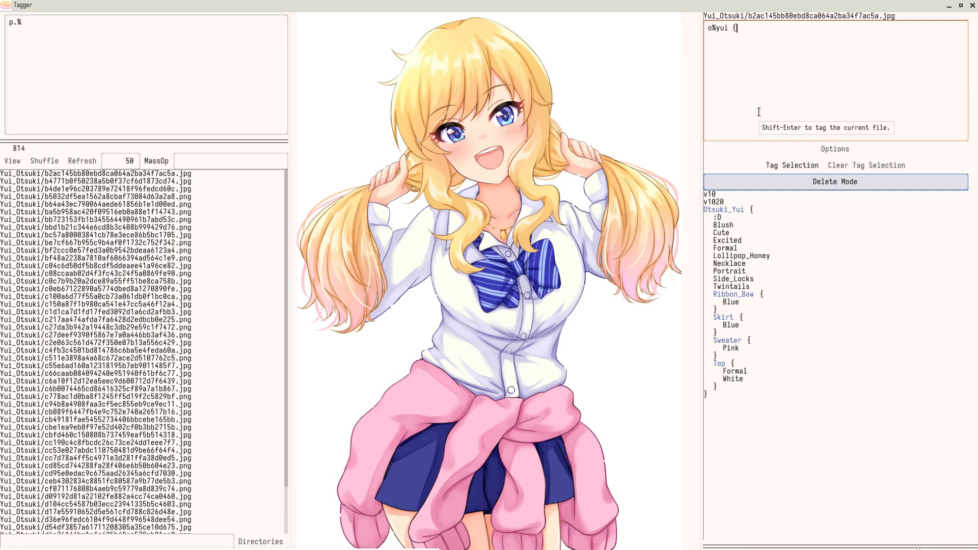
key(Return)
text(t)
text(r%bow)
text(blue)
key(Return)
text(})
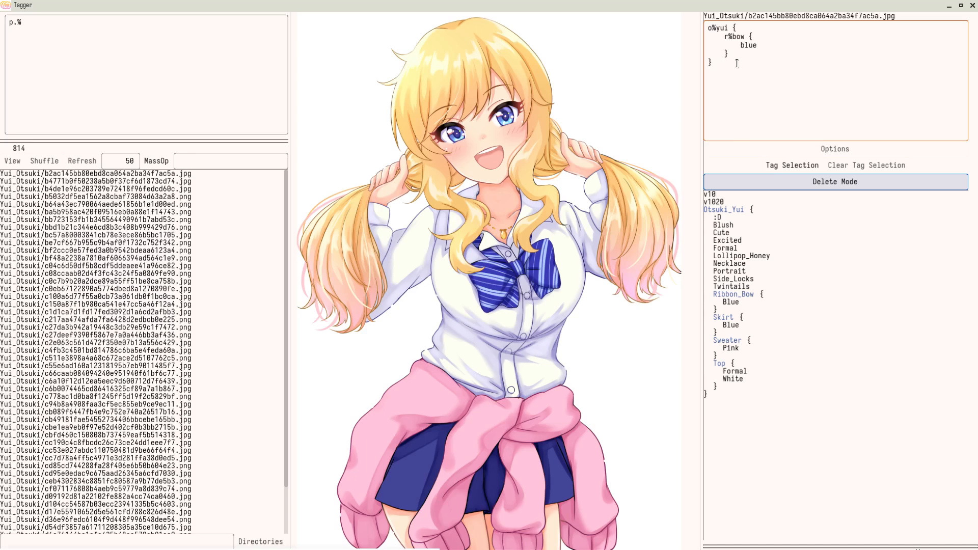
Apply the nested expression in Delete Mode to remove Blue from under Ribbon_Bow in the current file.
key(ctrl+a)
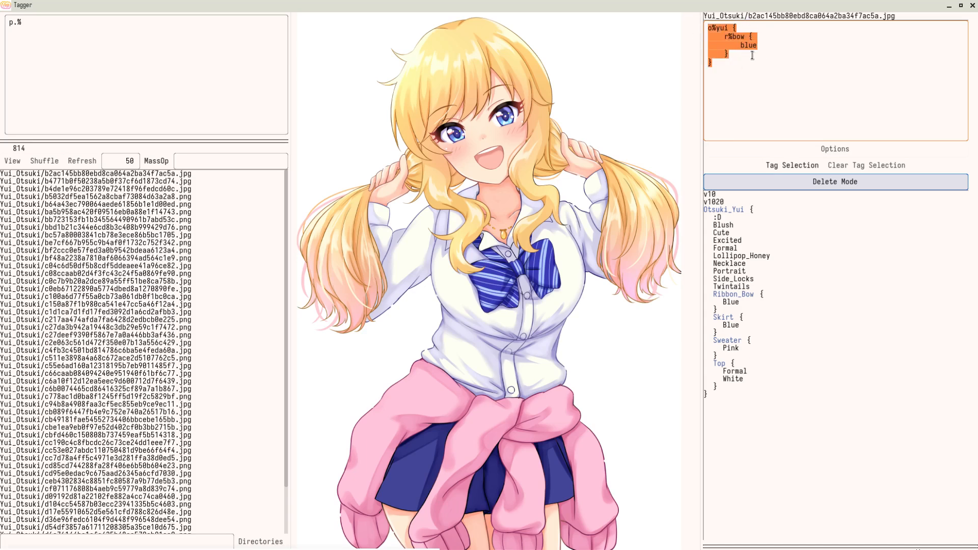
click(751, 59)
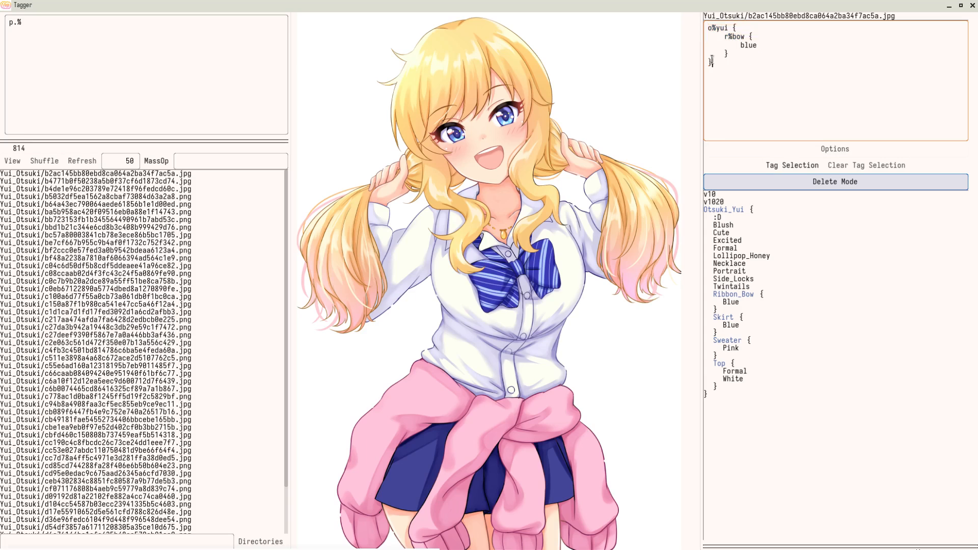
key(ctrl+a)
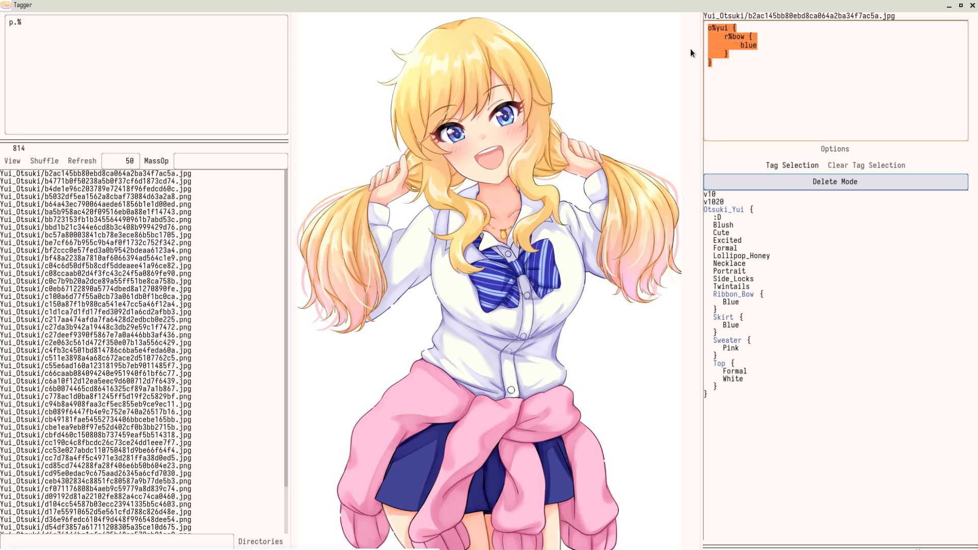
click(777, 87)
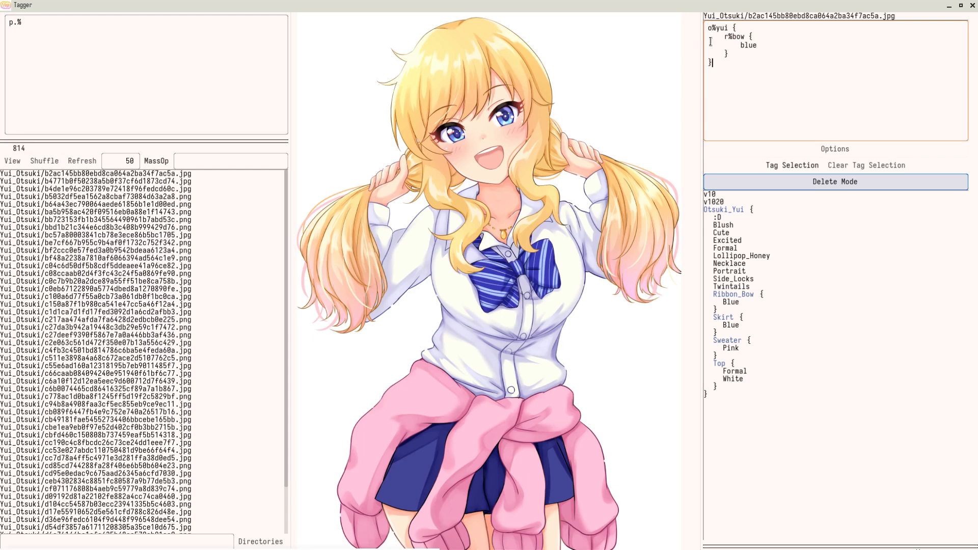
drag(757, 48, 707, 27)
click(735, 52)
click(728, 68)
key(shift+Return)
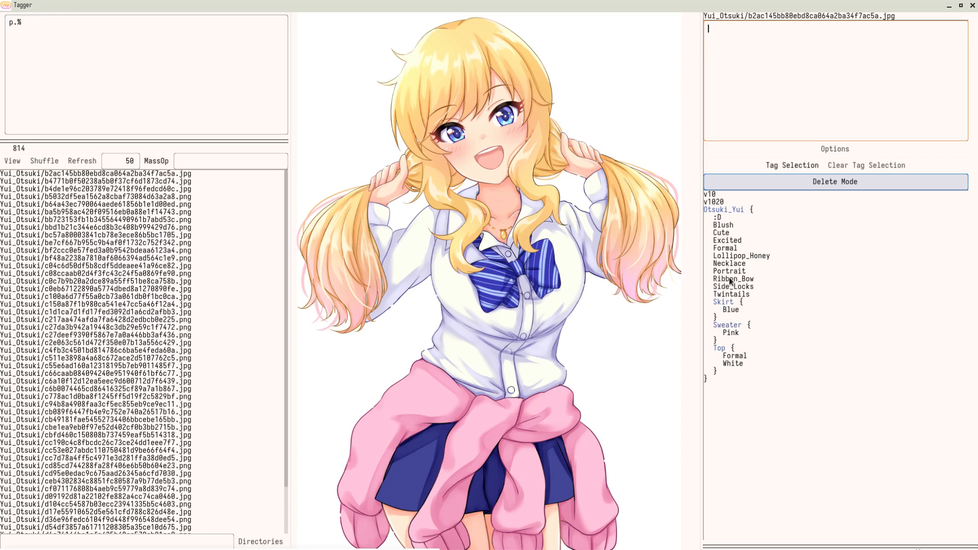
Turn off Delete Mode and re-add the tag Blue nested under Ribbon_Bow in the current file's Otsuki_Yui tags.
click(799, 188)
text(blue)
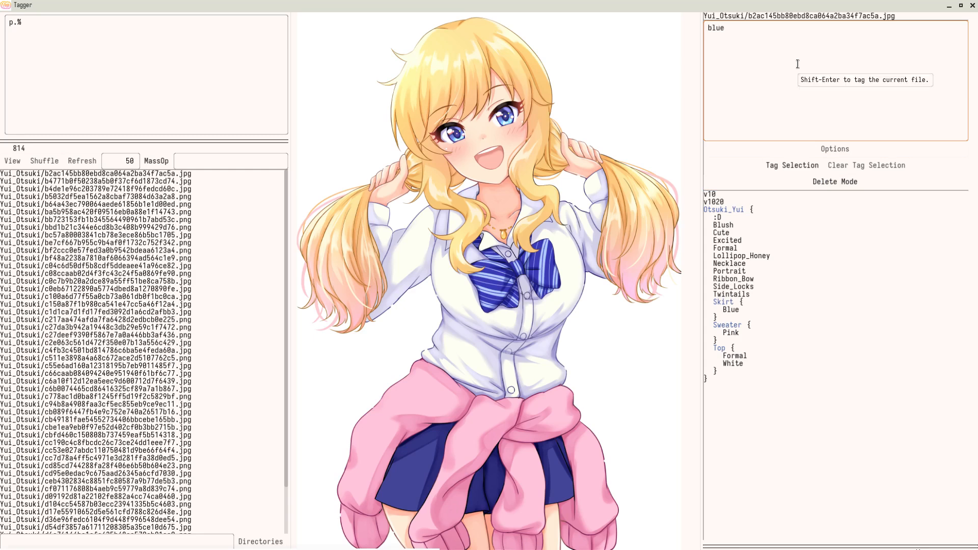
key(shift+Return)
drag(708, 193, 736, 291)
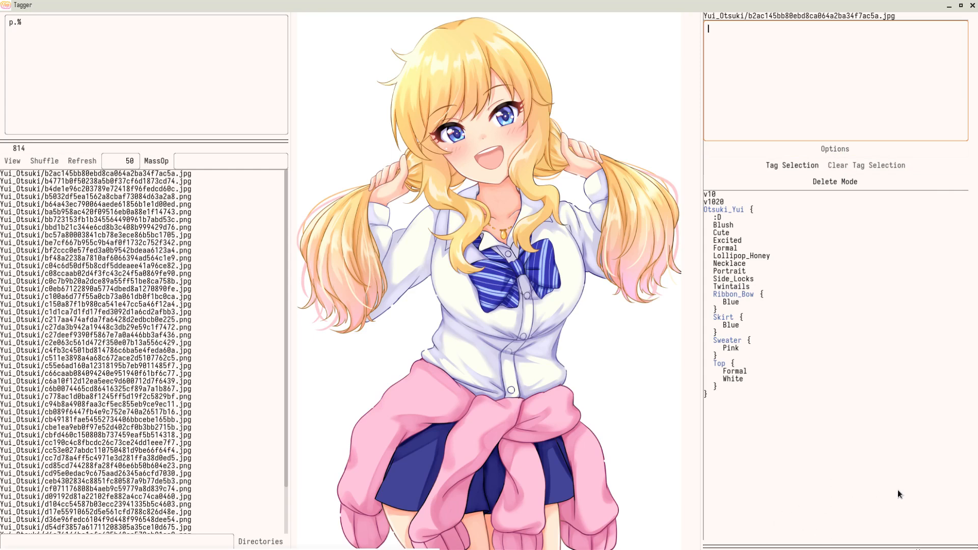
Delete every tag from the current file by applying the wildcard % in Delete Mode.
drag(719, 307, 746, 299)
click(831, 181)
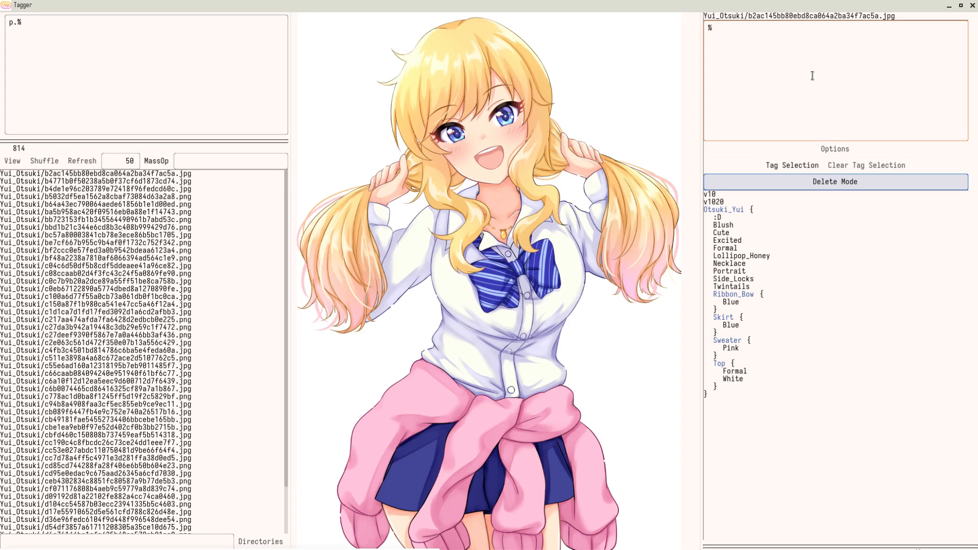
key(Return)
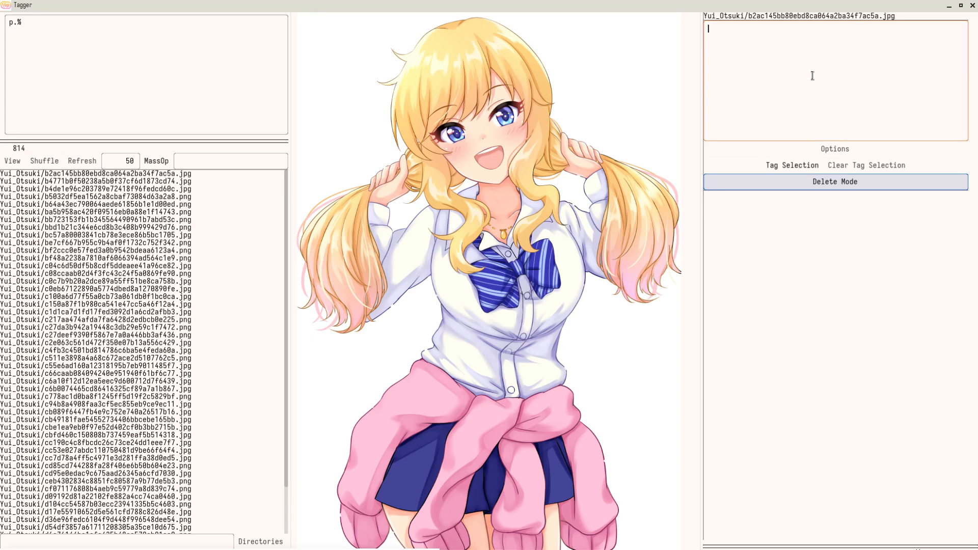
Turn off Delete Mode and tag the current file with the nested expression o%yui { r%bow {blue}}.
click(847, 187)
text(o%yui {)
key(Return)
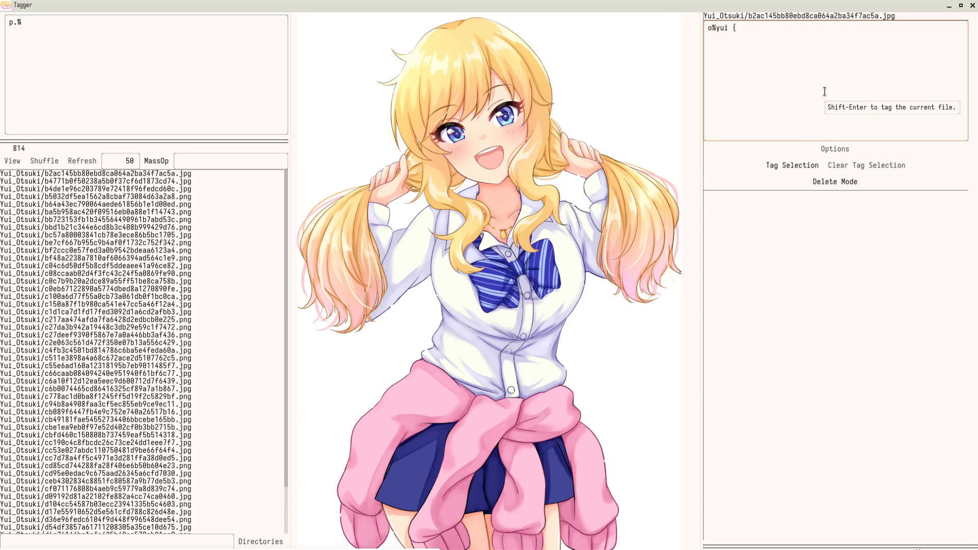
text(r%bow {blue}})
key(shift+Return)
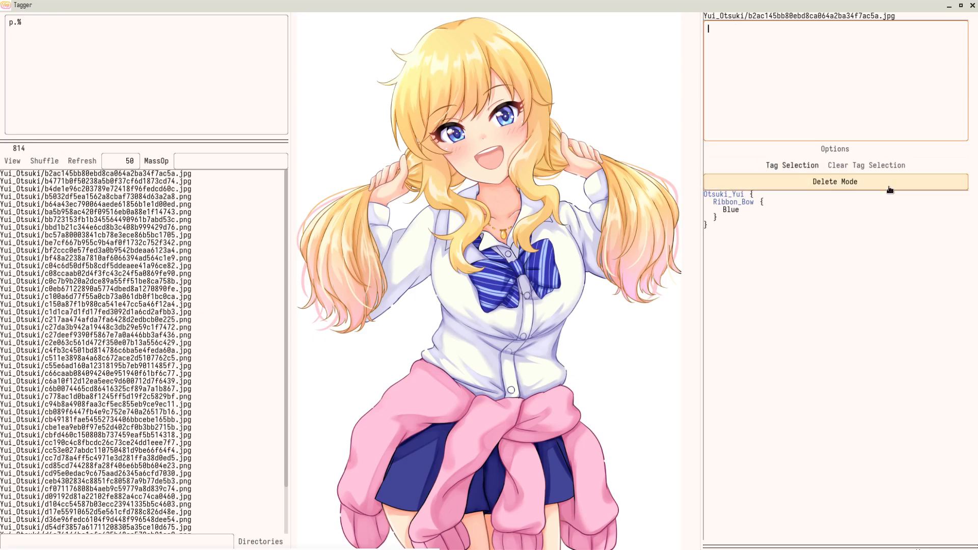
click(844, 98)
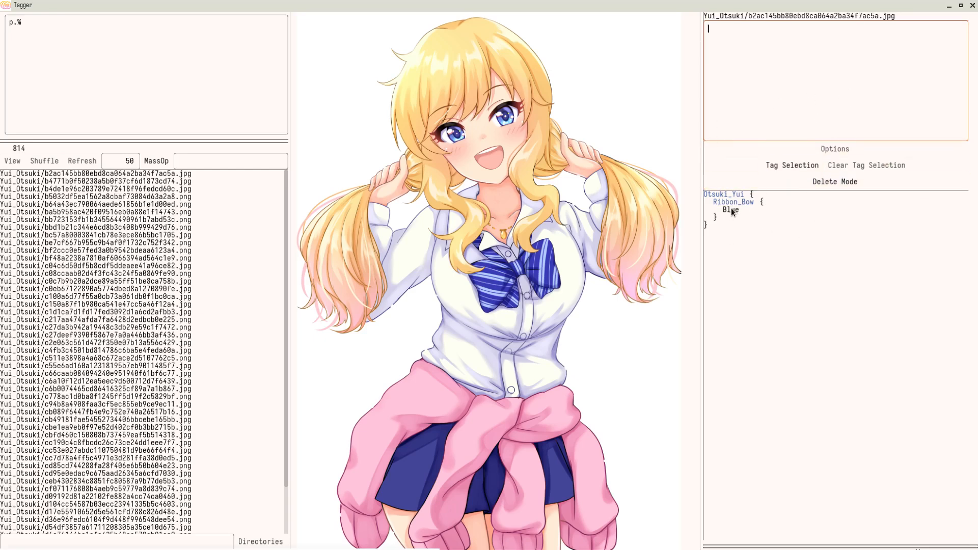
Remove the nested Otsuki_Yui tags from the current file and collapse the tagging options.
drag(813, 245, 886, 184)
drag(726, 195, 805, 183)
click(843, 152)
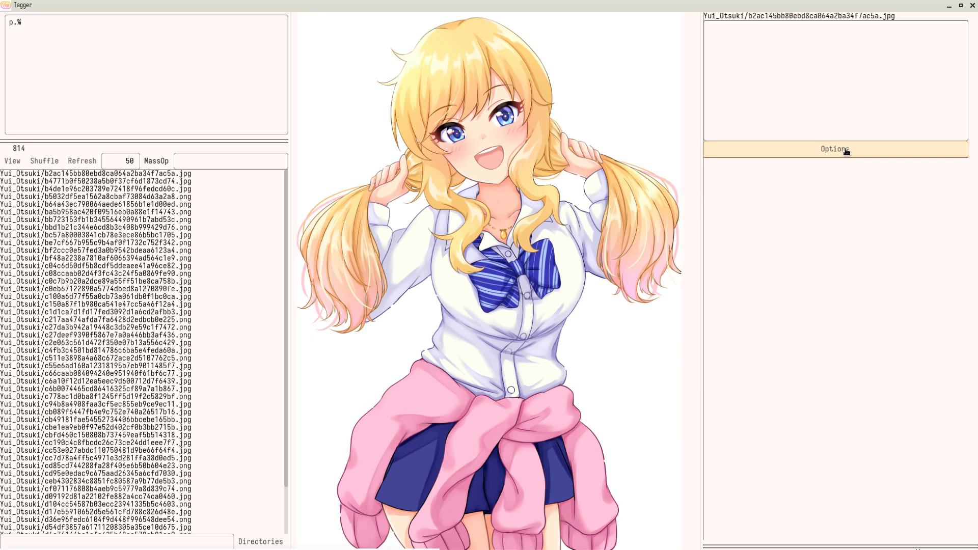
Enlarge the tagging area to reveal the #META# descriptor list and widen the Unrelated descriptor section.
click(795, 90)
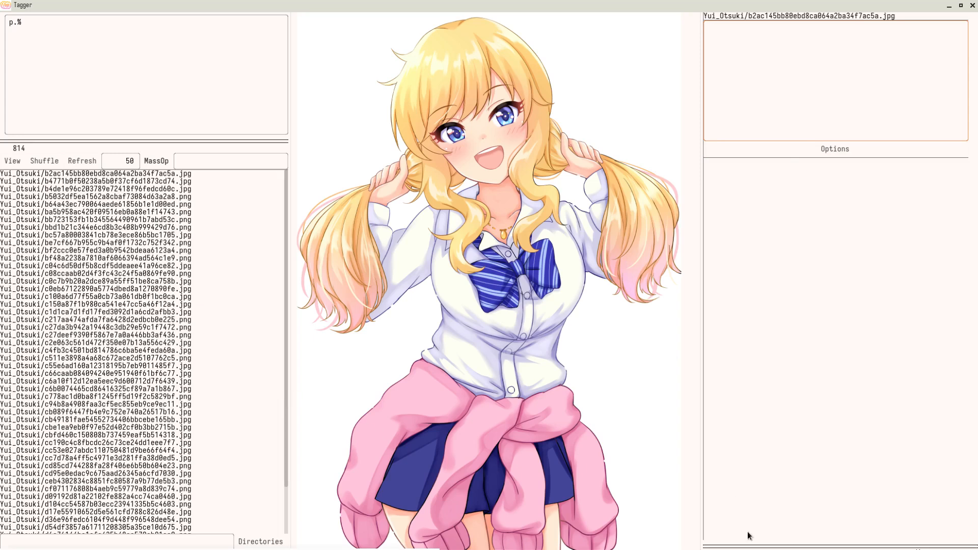
drag(745, 544, 396, 210)
drag(579, 227, 629, 234)
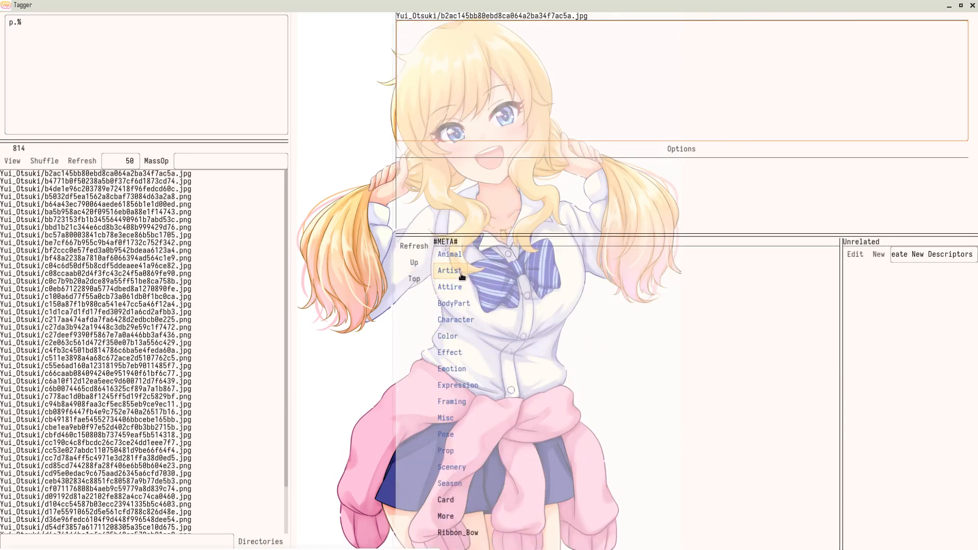
drag(838, 499, 655, 487)
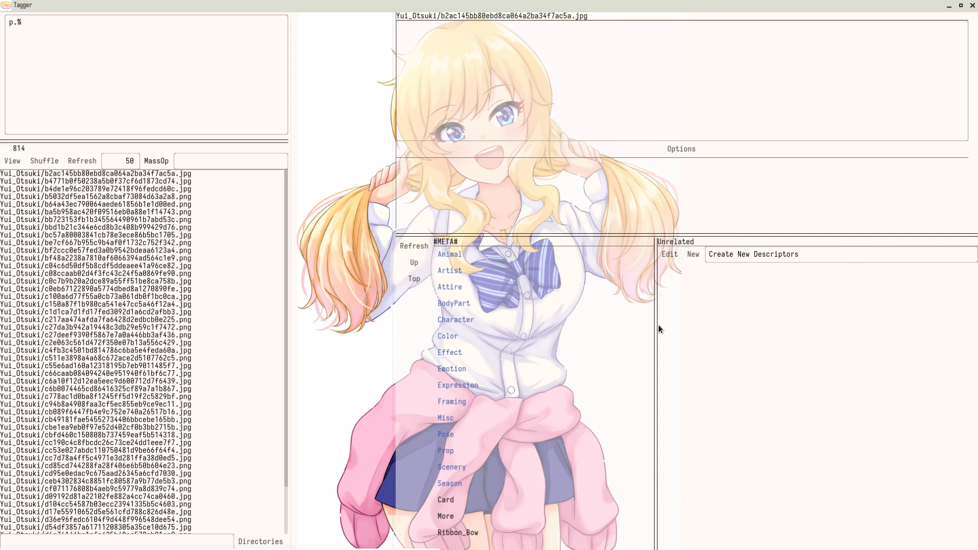
drag(656, 330, 537, 331)
Create the new unrelated descriptors a, b, c, d, e, f and g.
drag(706, 253, 542, 259)
key(BackSpace)
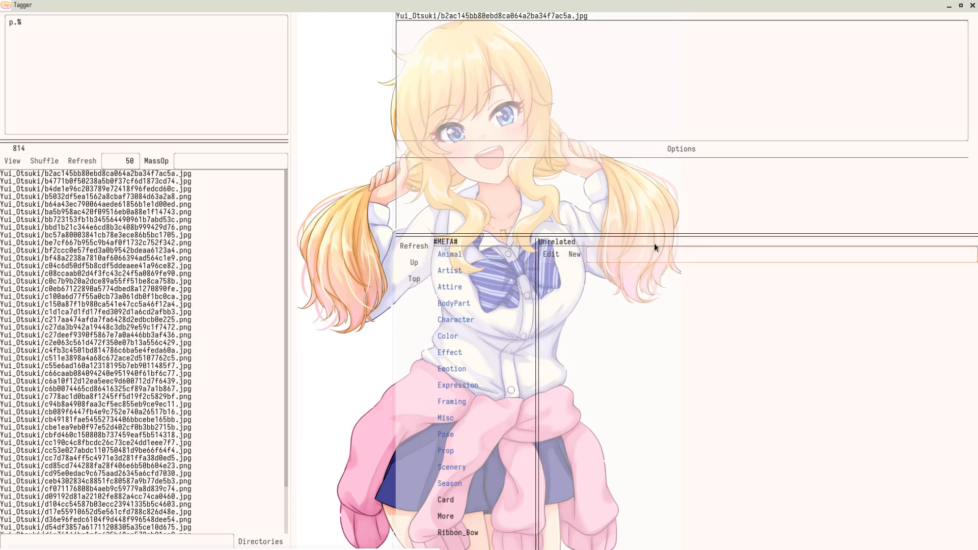
text(a b b c d e f g)
key(Return)
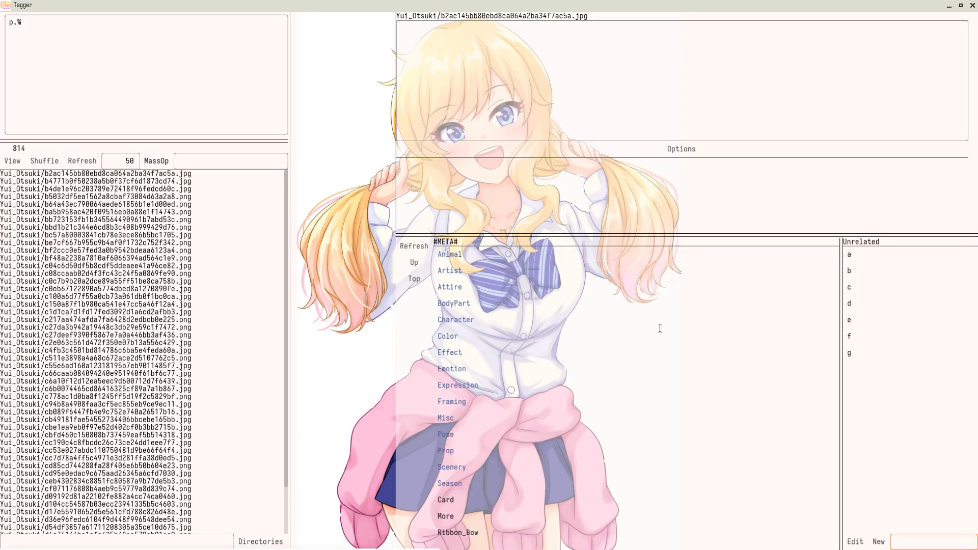
Delete all seven unrelated descriptors a through g in edit mode and leave edit mode.
drag(843, 374, 588, 375)
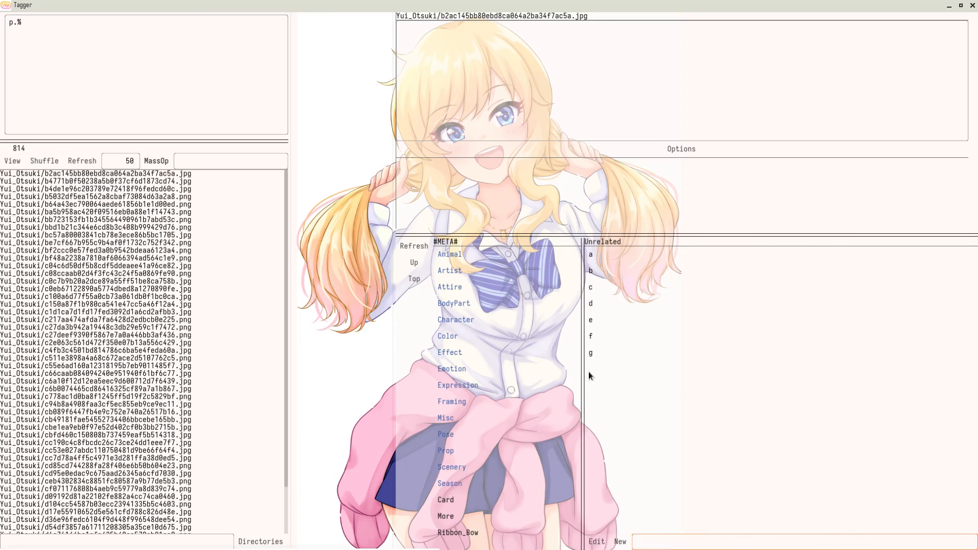
click(599, 542)
click(954, 255)
click(955, 256)
click(957, 256)
click(960, 258)
click(963, 261)
click(963, 260)
click(962, 258)
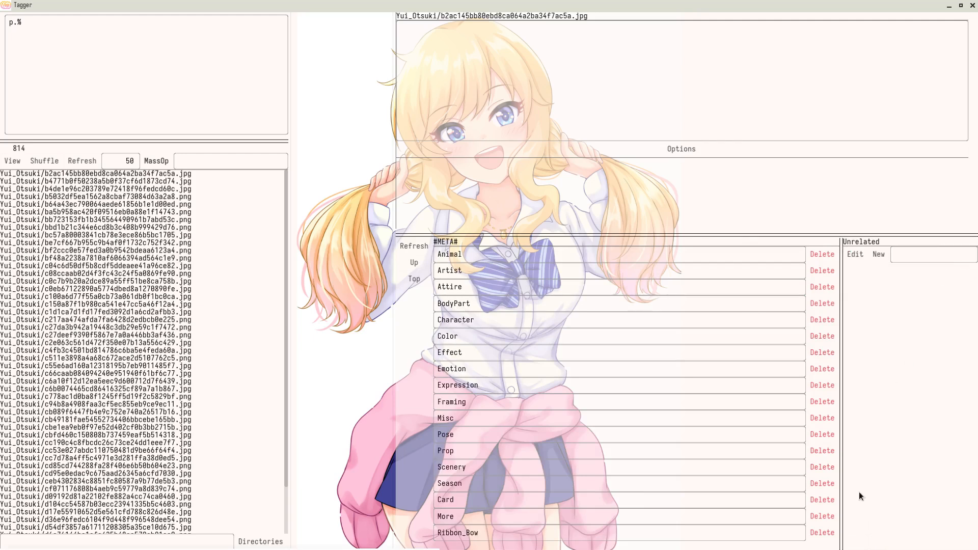
click(859, 260)
Write the new-descriptor expression #META#{Zoomer{Glizzy No_Cap Fr OnG Sheeesh}} with the Unrelated section widened.
drag(839, 337, 558, 327)
click(676, 256)
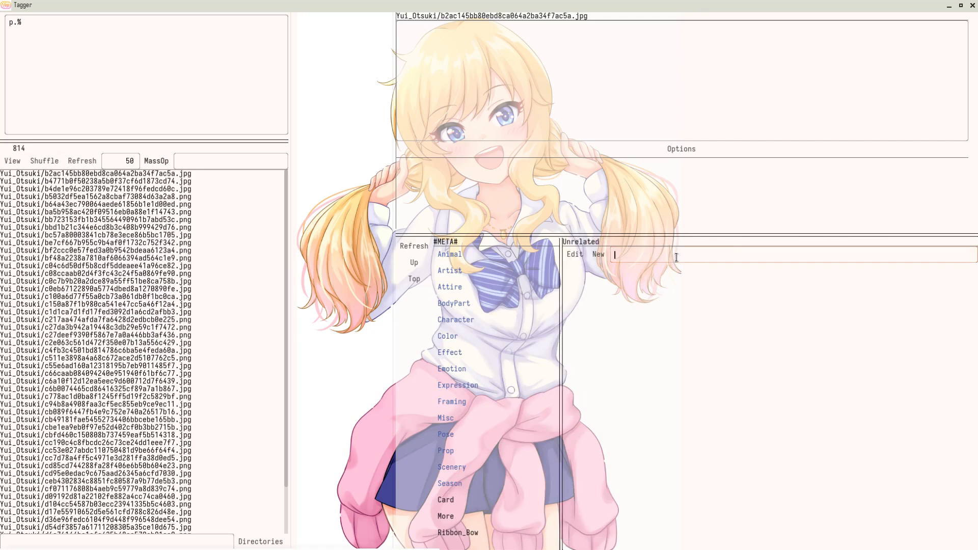
drag(561, 362, 520, 331)
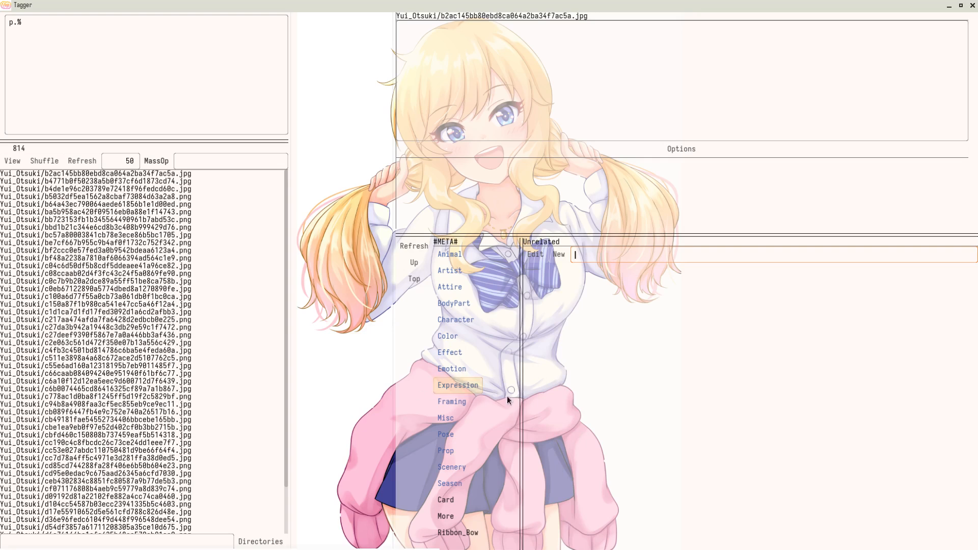
drag(524, 399, 414, 397)
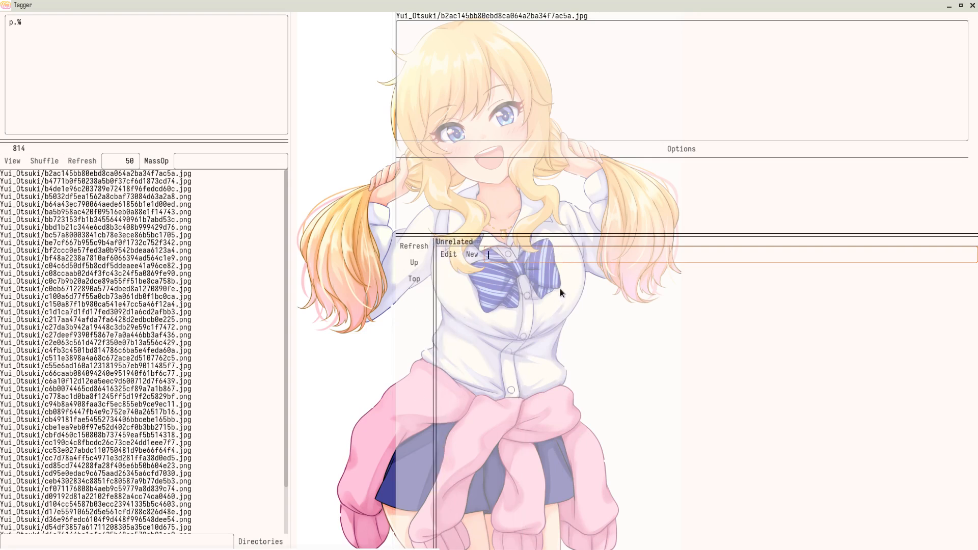
text(#META#{Zoomer)
drag(394, 426, 509, 420)
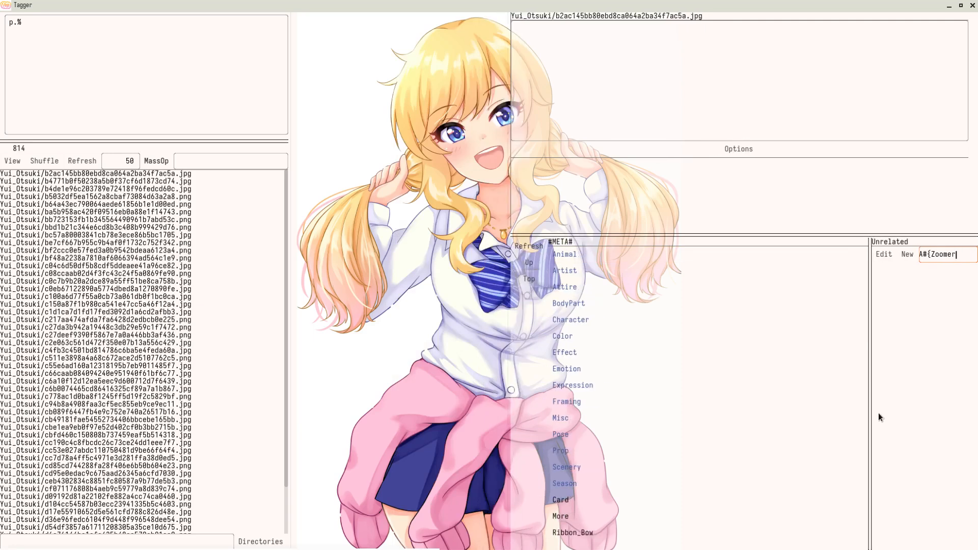
drag(870, 416, 665, 426)
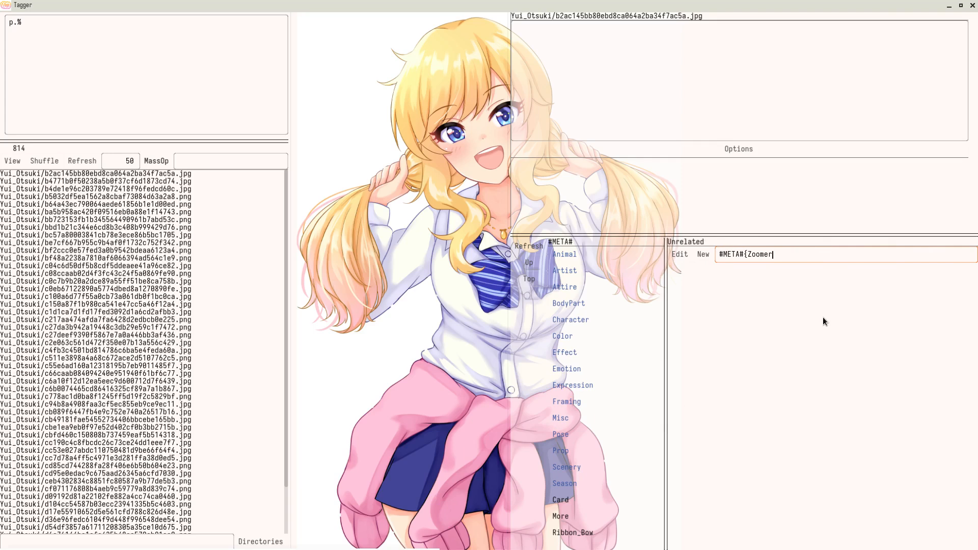
text({)
text(Gliz)
text(ap Fr OnG Sheeesh}})
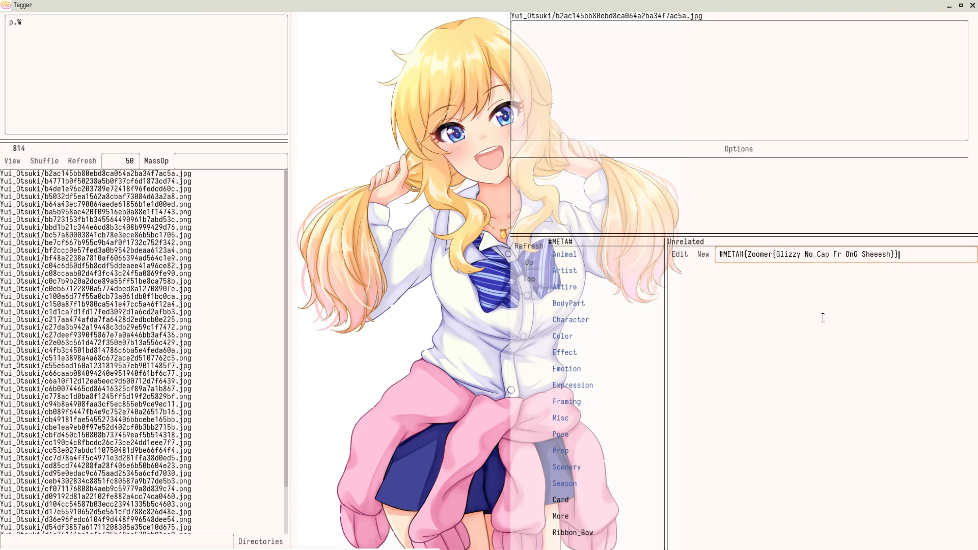
Submit the written expression to create the Zoomer descriptor under #META# with its five children.
drag(906, 254, 747, 255)
click(909, 257)
drag(915, 255, 709, 264)
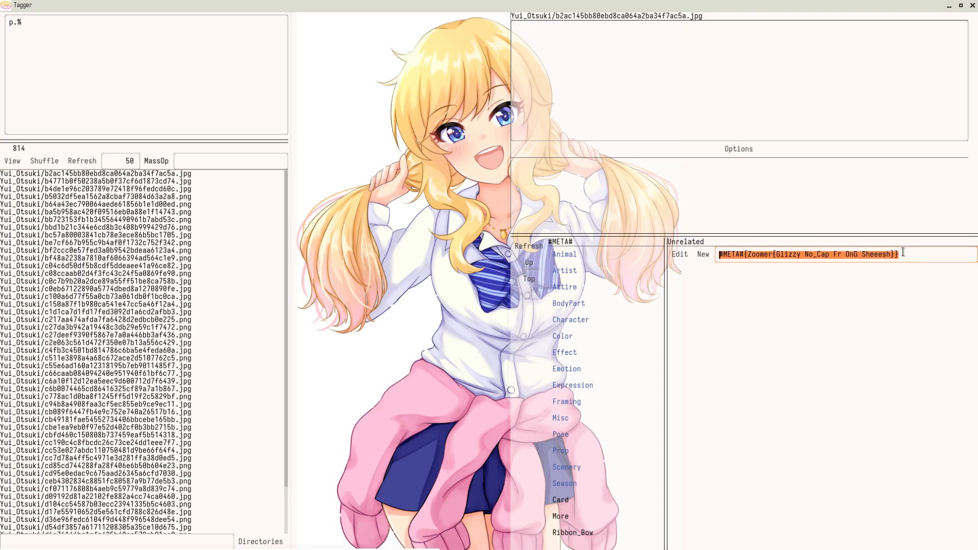
click(923, 253)
key(Return)
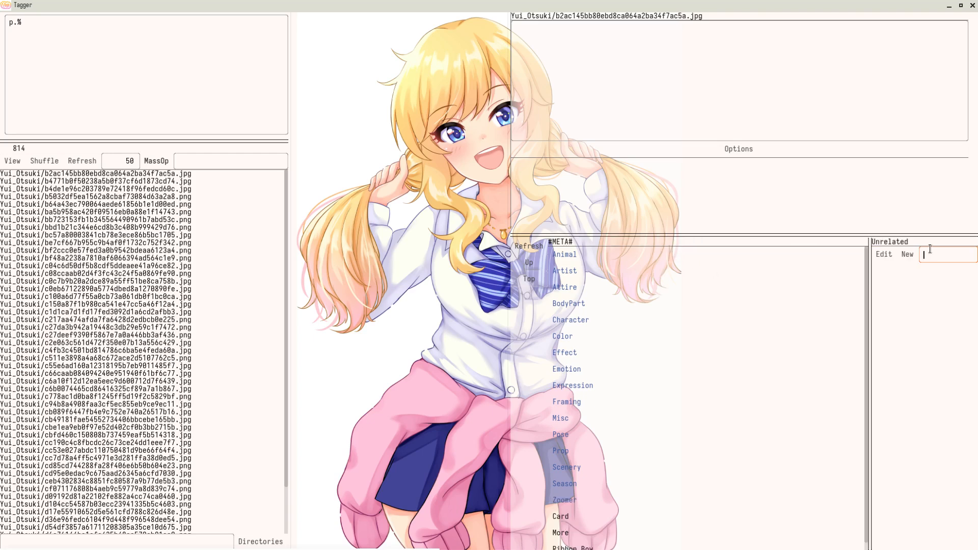
Open the Zoomer descriptor to view its child descriptors, with the descriptor sections widened.
scroll(585, 374, down, 2)
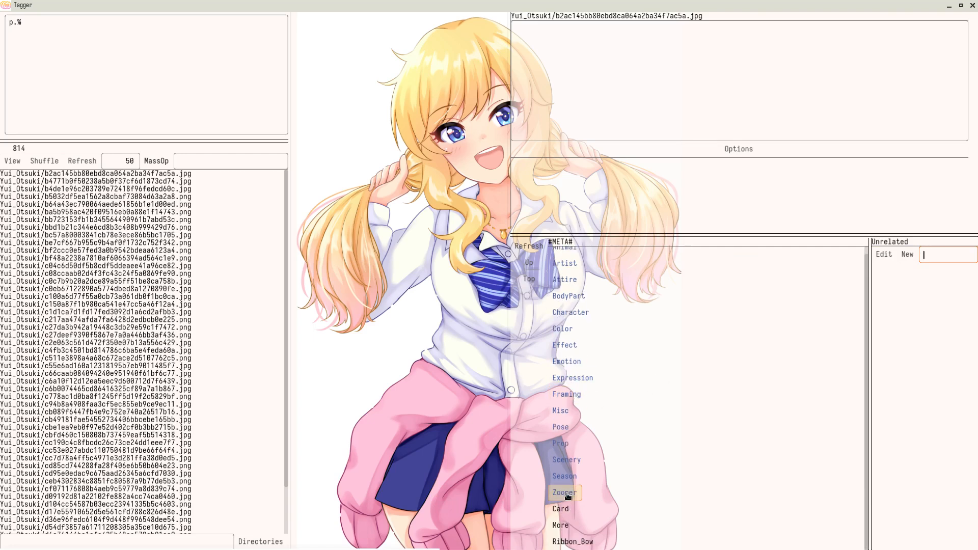
drag(507, 497, 608, 498)
click(658, 498)
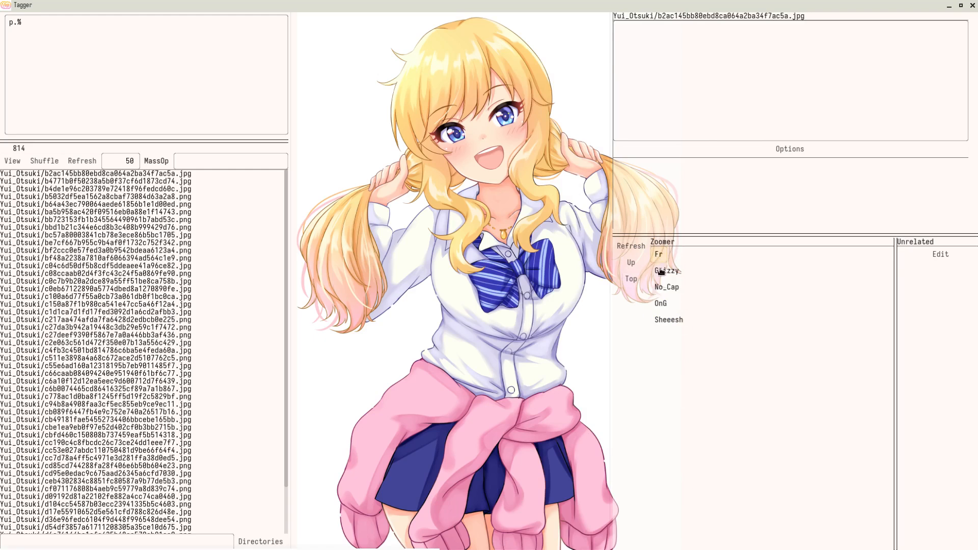
drag(612, 346, 446, 346)
drag(852, 392, 652, 381)
click(726, 256)
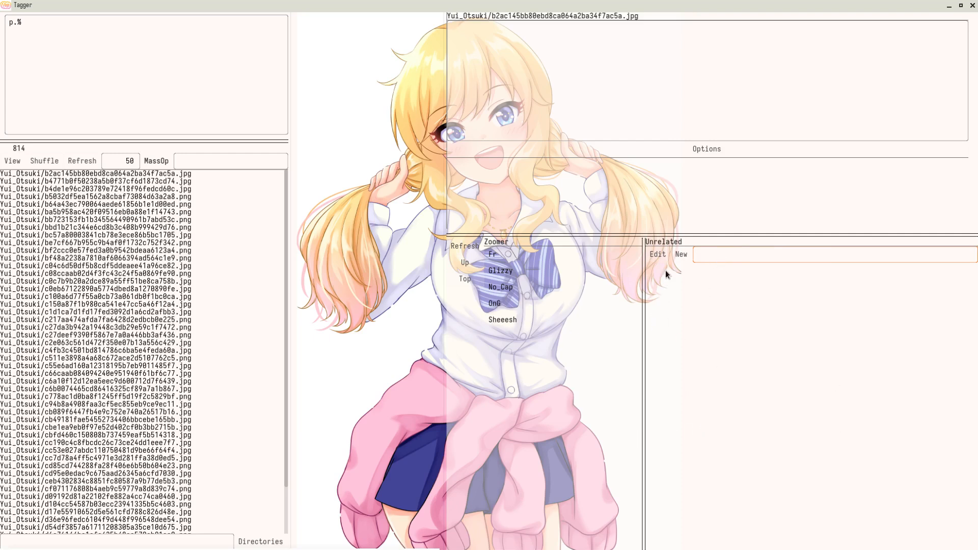
Return to #META# and delete the Zoomer descriptor in edit mode.
click(470, 264)
click(877, 261)
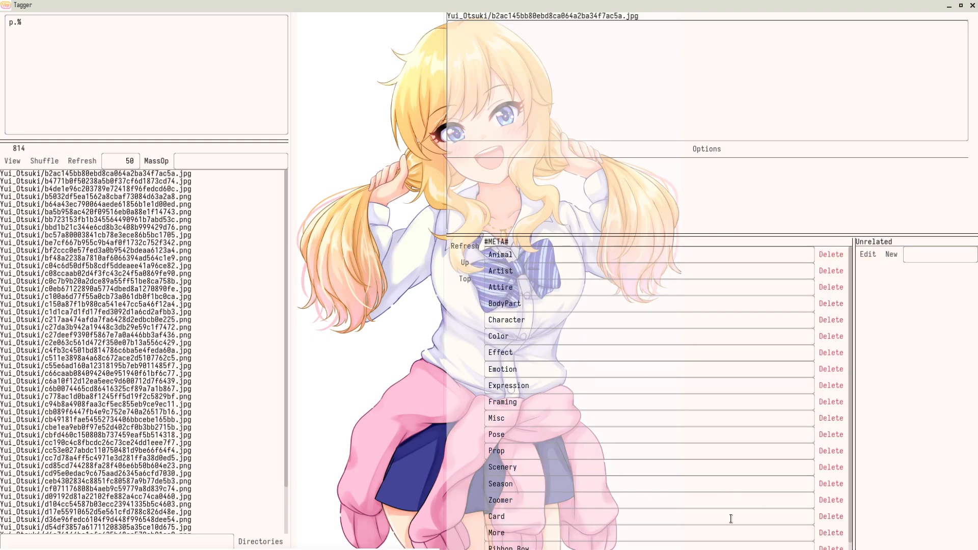
click(827, 500)
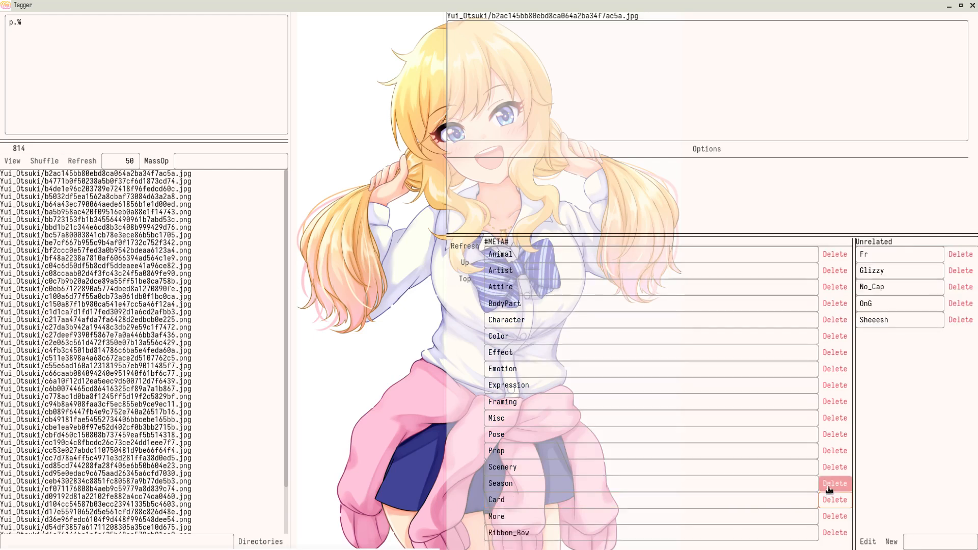
Delete the unrelated descriptors Fr, Glizzy, No_Cap, OnG and Sheeesh, leave edit mode, and narrow the tagging area to uncover the image.
drag(855, 421, 711, 426)
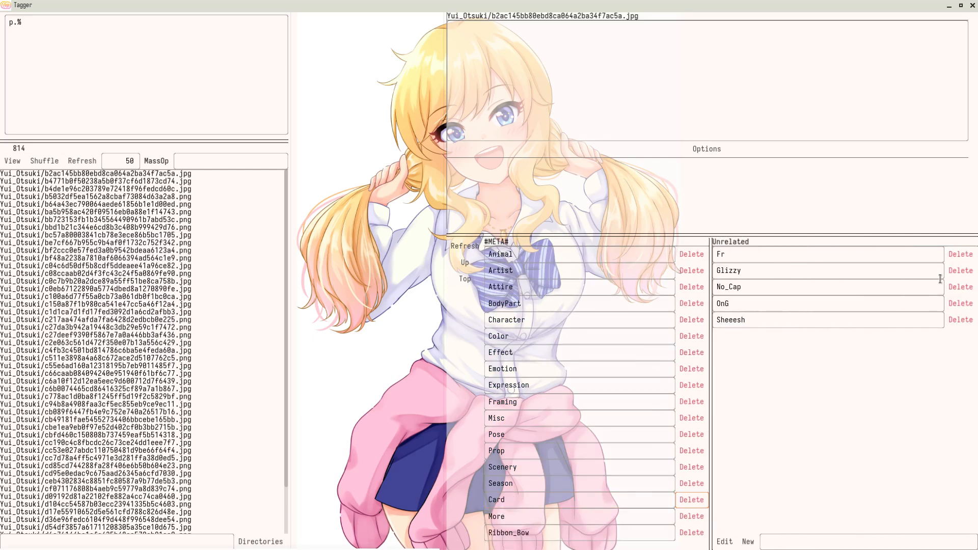
click(960, 254)
click(960, 254)
click(960, 255)
click(960, 255)
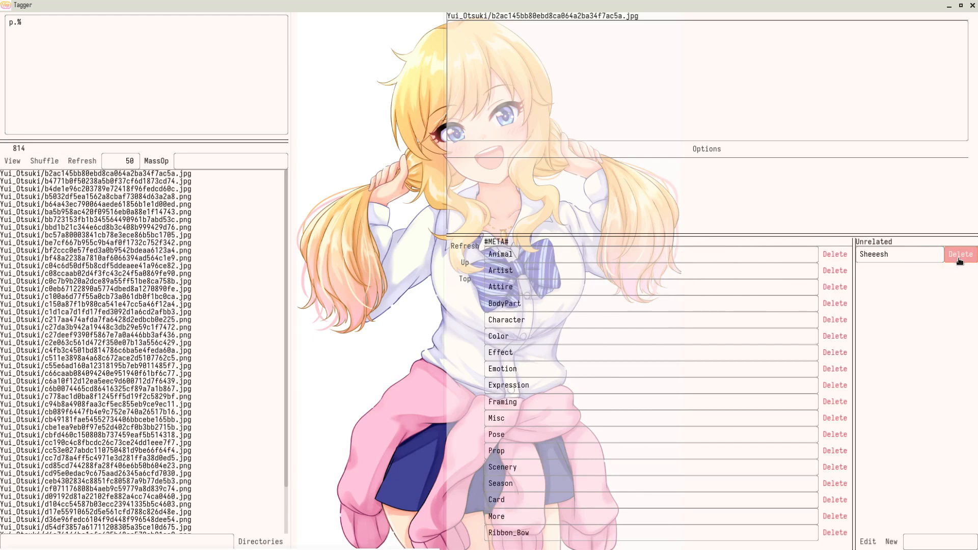
click(960, 254)
click(868, 254)
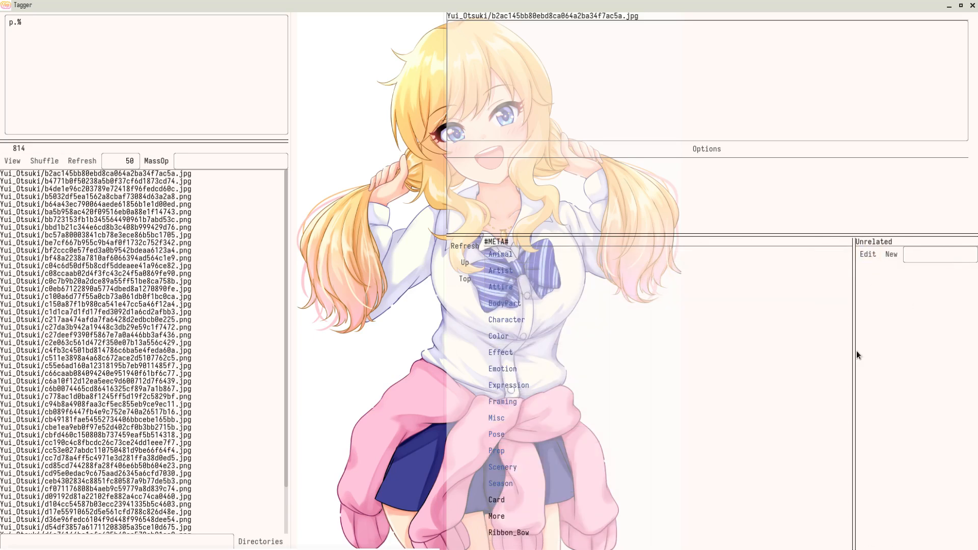
drag(853, 353, 671, 372)
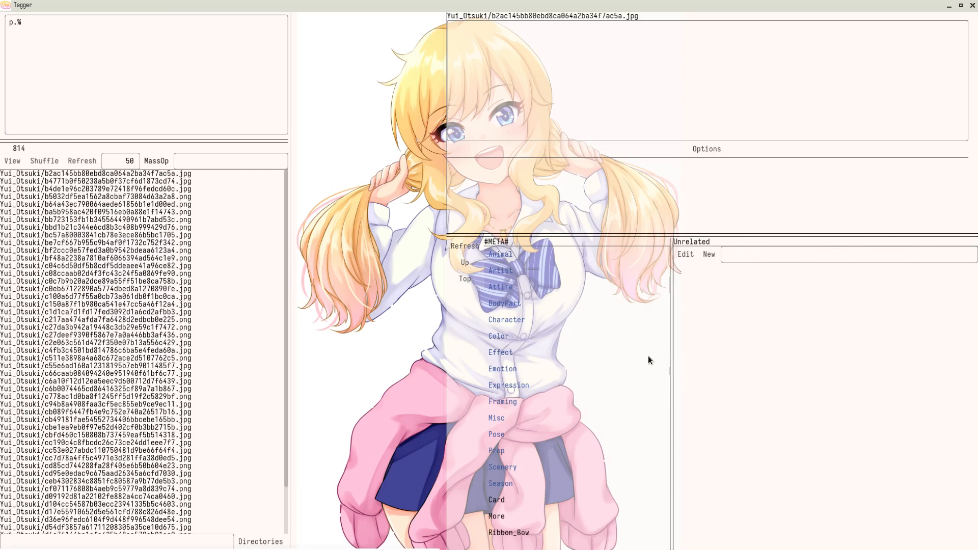
drag(446, 223, 732, 222)
Replace the file query with the prefixes p. d. r.
click(57, 68)
key(ctrl+a)
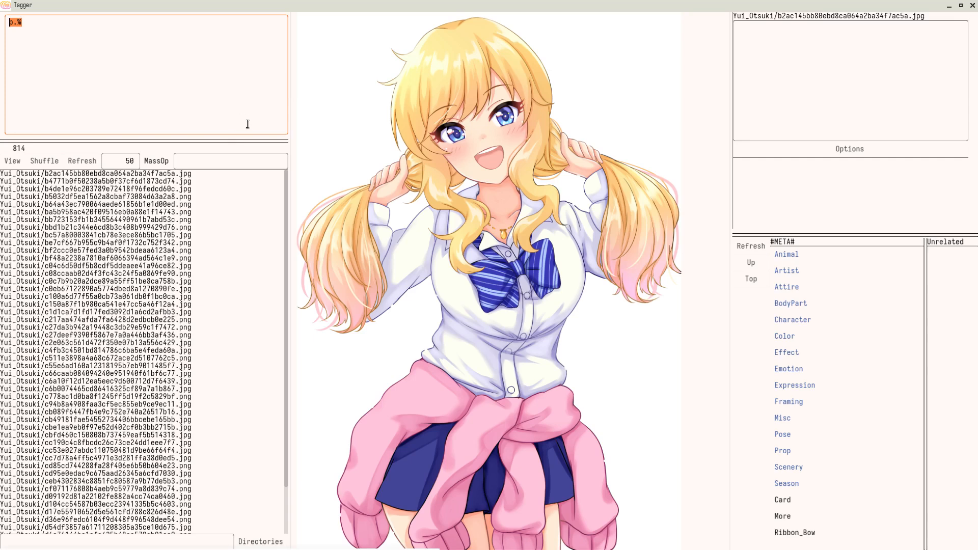
key(BackSpace)
text(p. d. r. u.)
key(shift+Left)
key(shift+Left)
Highlight the prefixes in the query, ending with d. selected.
drag(45, 23, 8, 24)
click(1, 21)
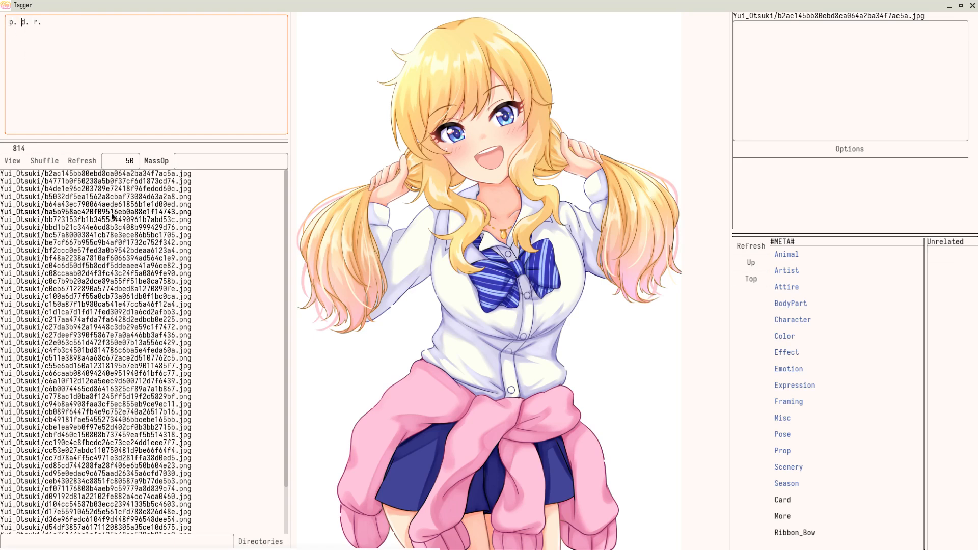
double_click(24, 22)
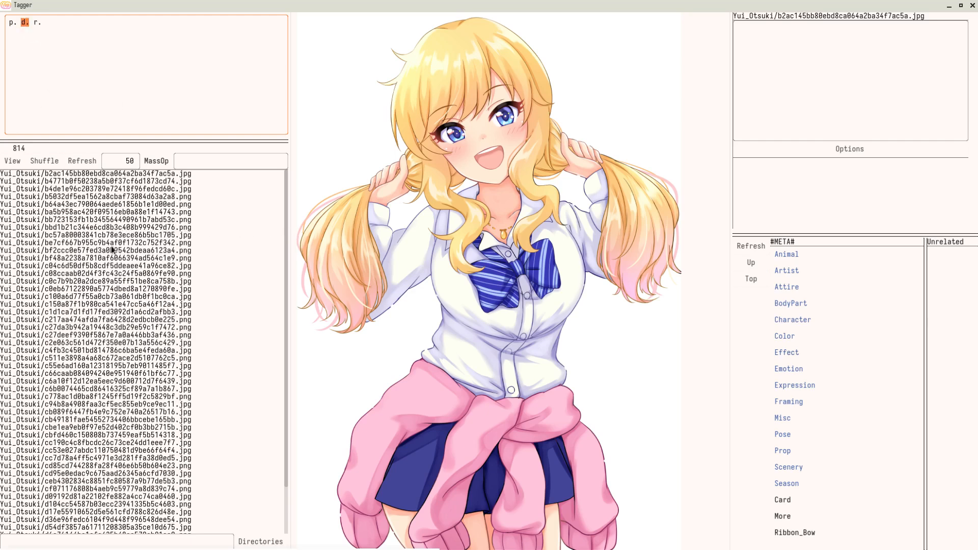
Replace the prefixes in the file query with R.%.
double_click(33, 22)
click(48, 66)
key(ctrl+a)
key(BackSpace)
text(r.)
key(BackSpace)
key(BackSpace)
key(BackSpace)
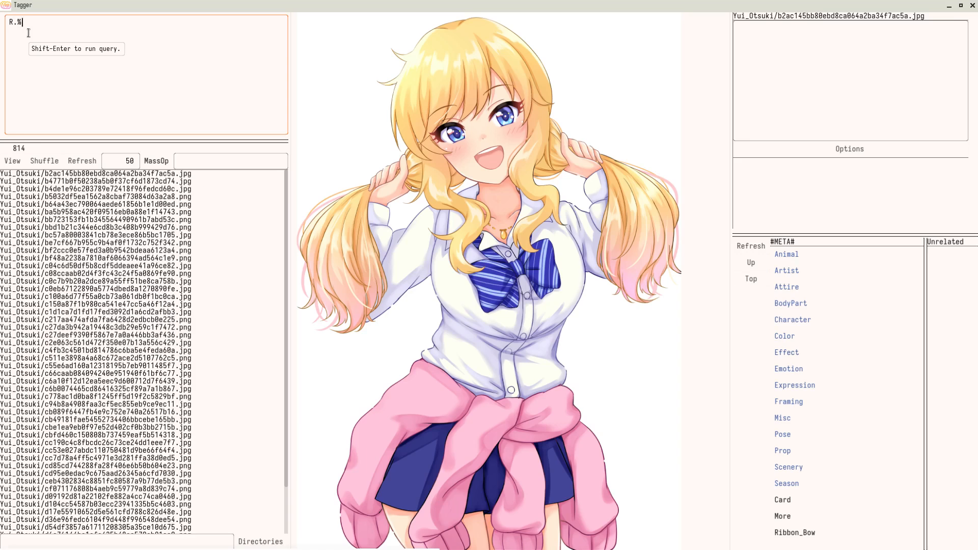
Replace the query with two lines: u| i| d| and, beneath it, the plain operators | & !
key(ctrl+a)
key(BackSpace)
text(u| i| d|)
key(ctrl+a)
key(BackSpace)
text(u| i| d|)
key(Return)
text(|  &  !)
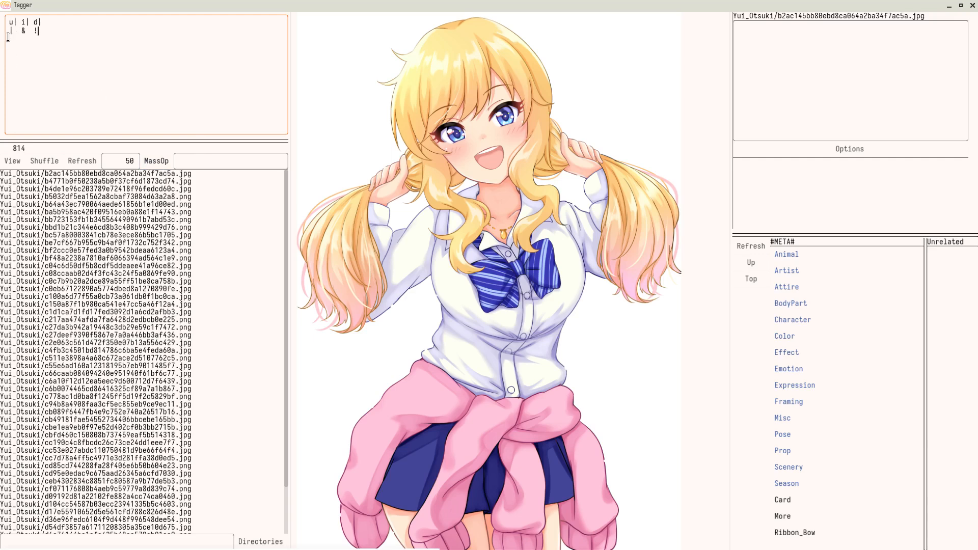
Highlight the operators on the second query line and clear the whole query.
drag(13, 32, 3, 41)
text(!)
key(ctrl+a)
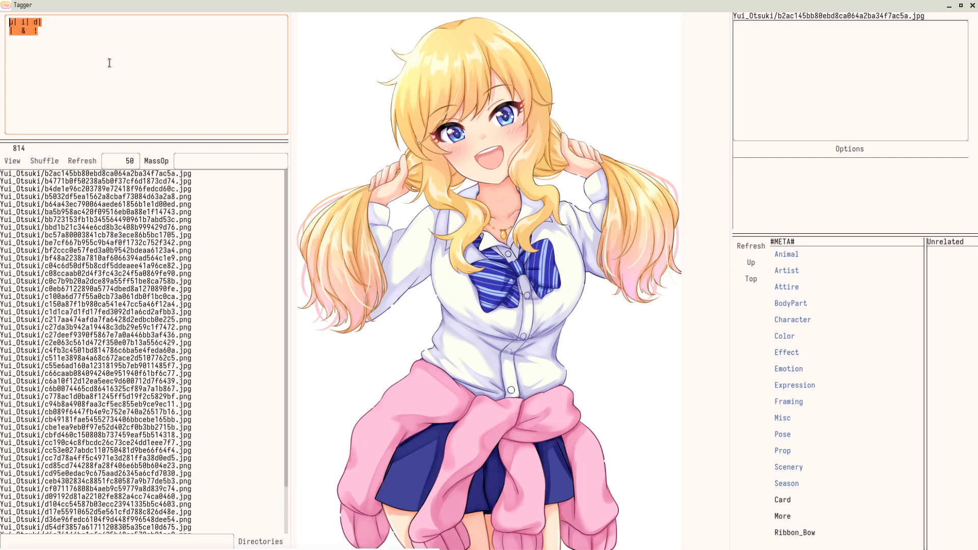
key(BackSpace)
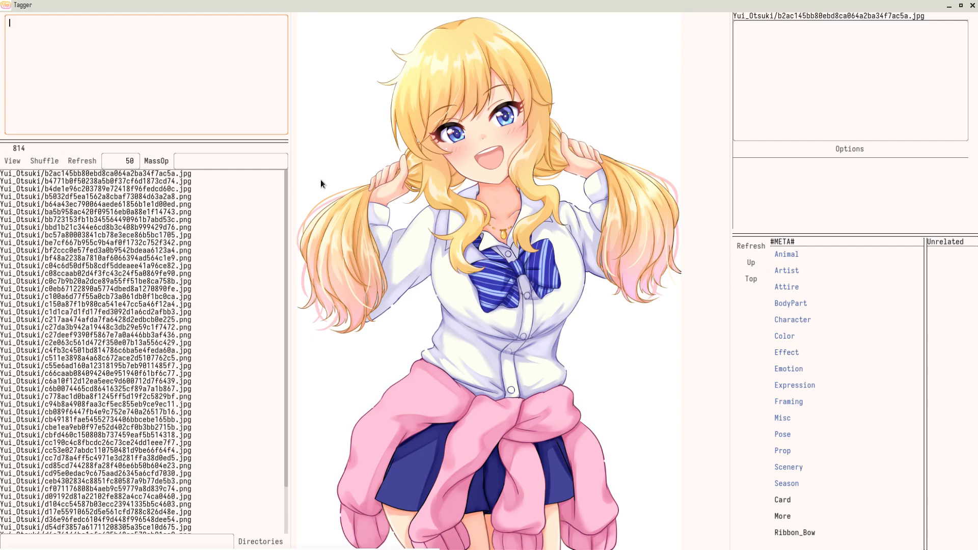
Enter the query a | b | c and group its first two terms, making it (a | b) | c.
text(a | b | c)
drag(9, 20, 47, 22)
click(69, 38)
drag(47, 22, 9, 26)
click(55, 23)
text((a | b)
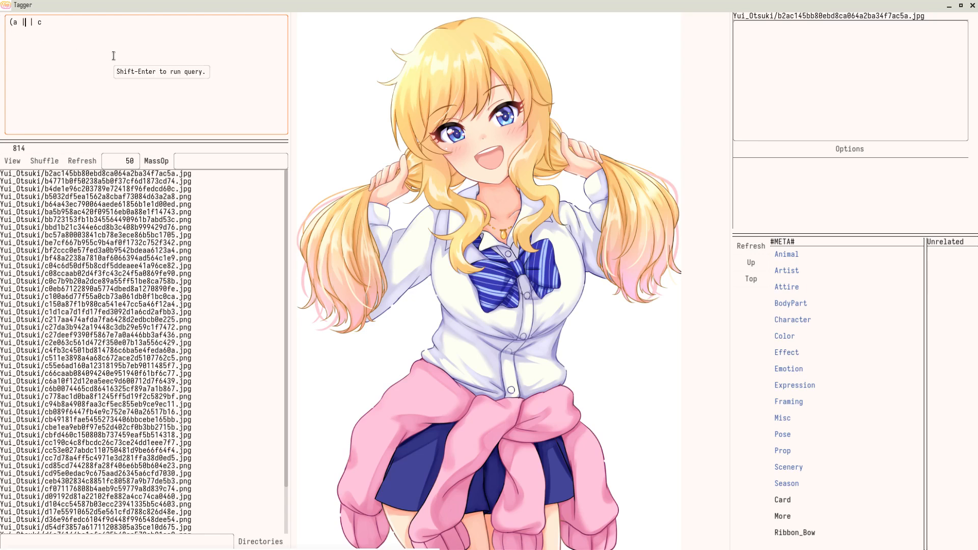
text( ) |)
click(77, 110)
click(40, 22)
key(BackSpace)
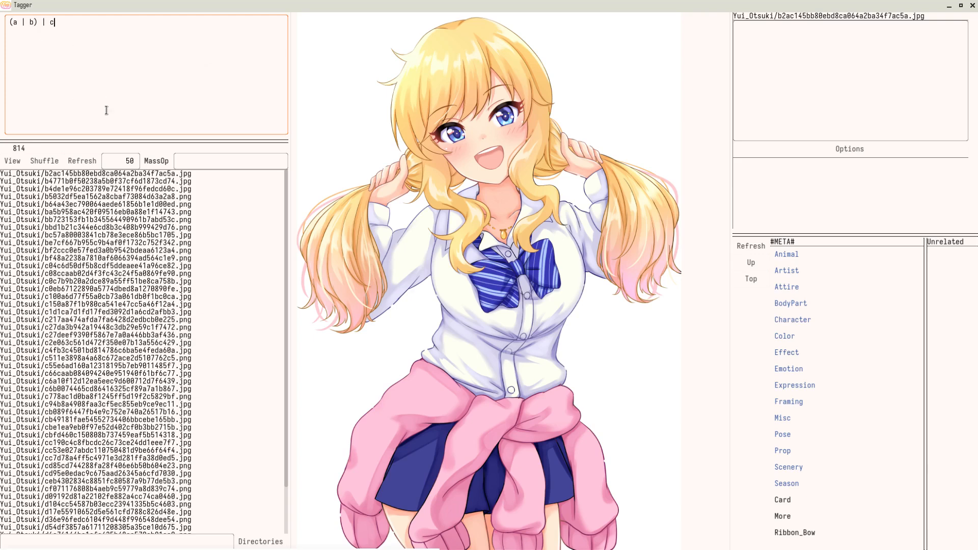
Highlight the grouped expression and add a | (b | c) on a second query line.
click(60, 44)
drag(57, 23, 4, 21)
click(53, 59)
click(121, 55)
text(a | (b | c))
Add a third query line with the explicitly grouped expression ((a b) c) ! d.
text(a b c)
text(&)
key(BackSpace)
key(BackSpace)
key(BackSpace)
key(BackSpace)
text(b)
drag(36, 43, 3, 50)
click(145, 62)
key(Home)
text((()
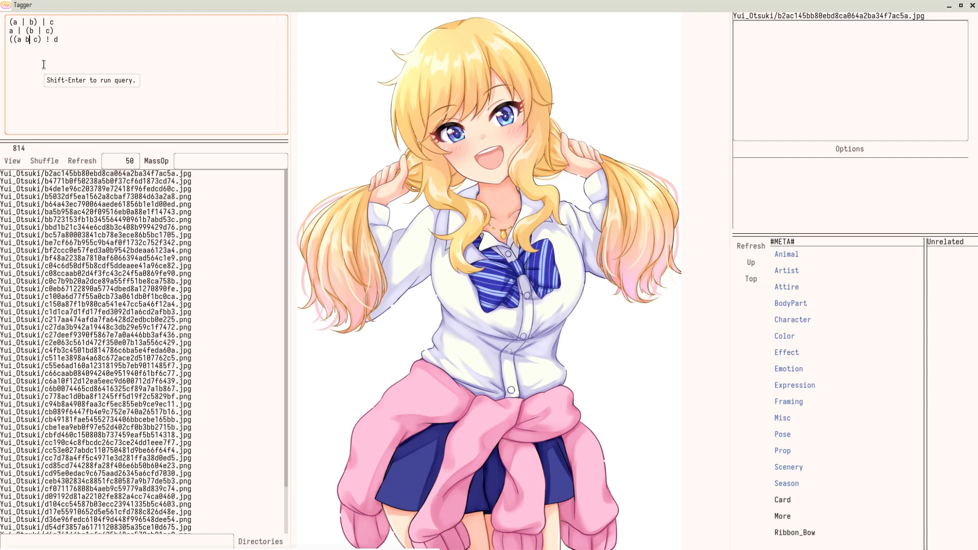
key(Right)
key(Right)
key(Right)
text())
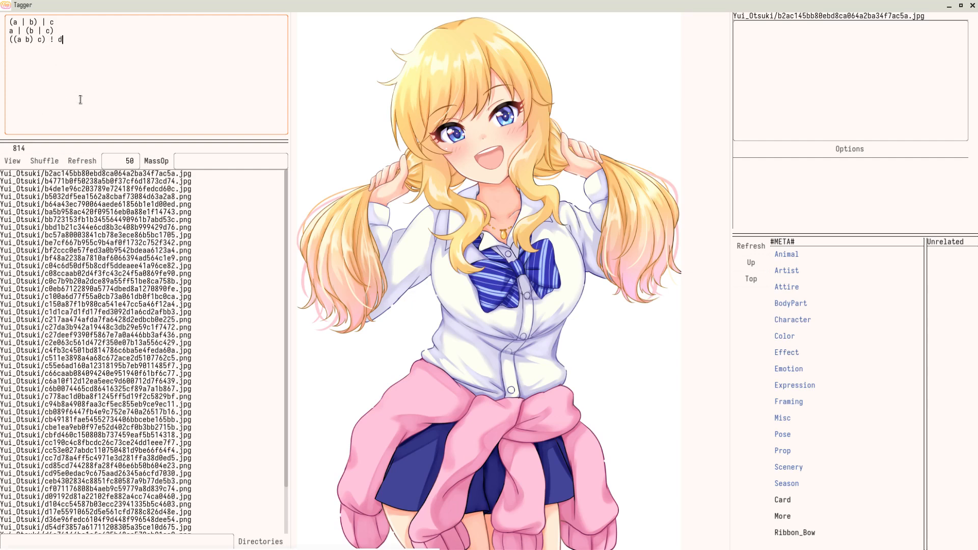
Delete the first two query lines, keeping only ((a b) c) ! d.
drag(54, 33, 10, 22)
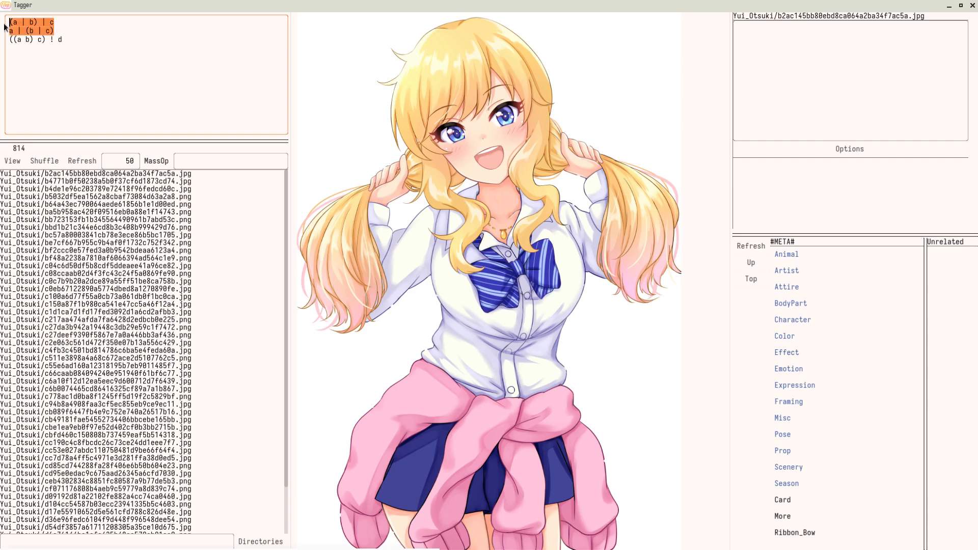
key(BackSpace)
key(Delete)
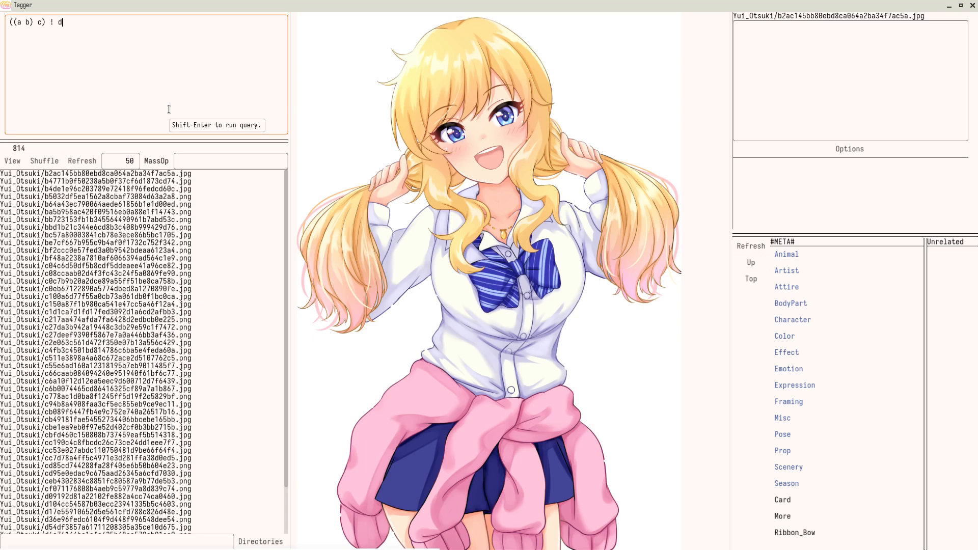
Highlight parts of the remaining grouped expression and clear it from the query.
drag(50, 22, 5, 38)
click(40, 34)
click(49, 33)
drag(64, 27, 6, 37)
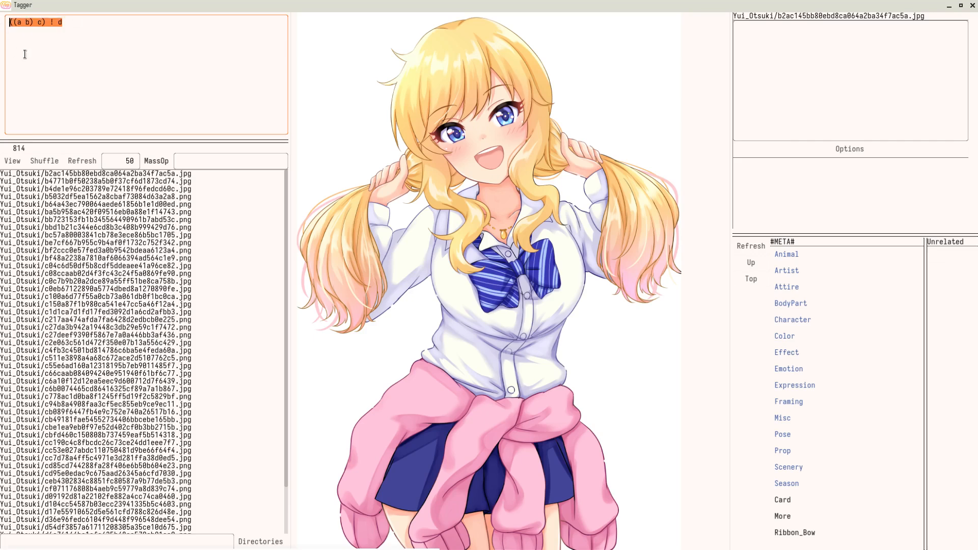
key(BackSpace)
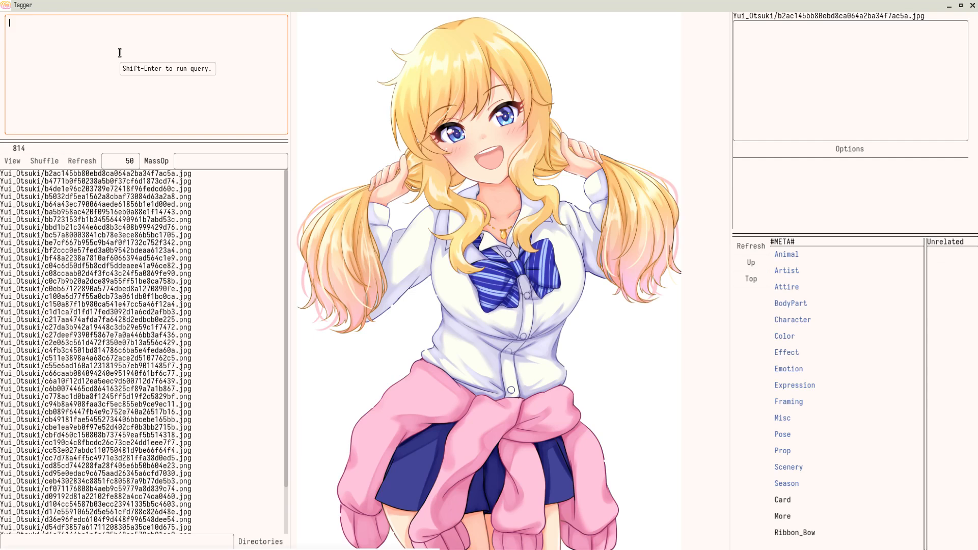
Enter the query (a | b) ! (d | e) and clear it.
text((a | b) ! (d | e))
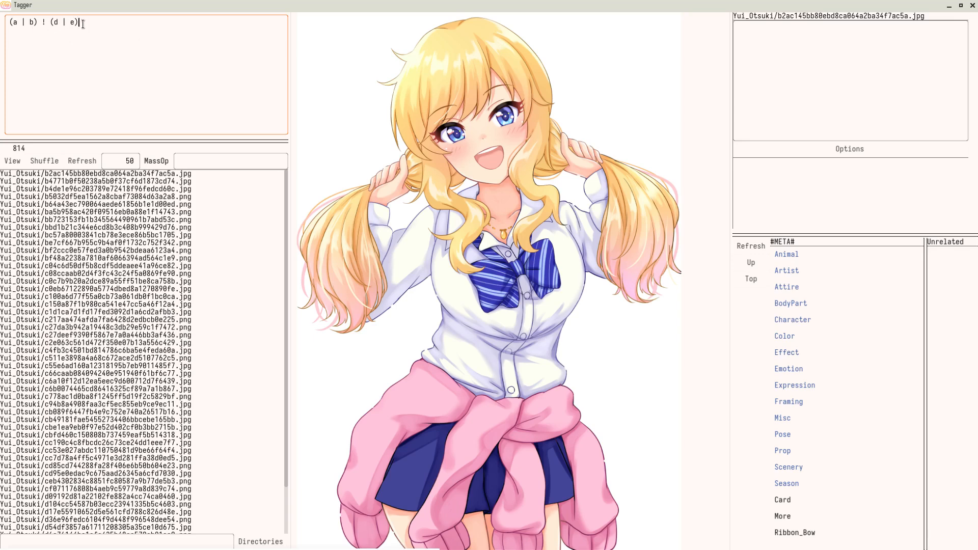
key(ctrl+a)
key(BackSpace)
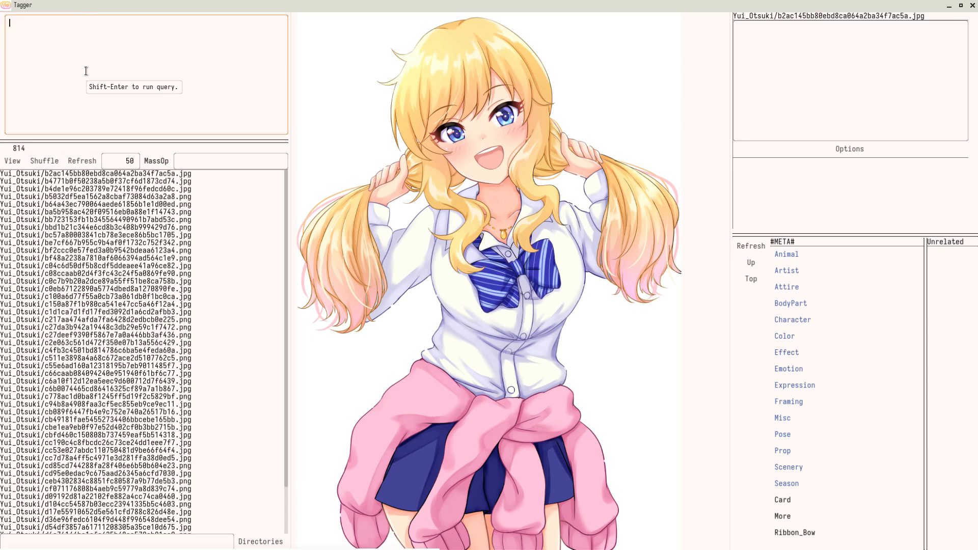
Enter the sub-tag query a {b c e} and clear it.
text(a {b c e})
key(ctrl+a)
key(BackSpace)
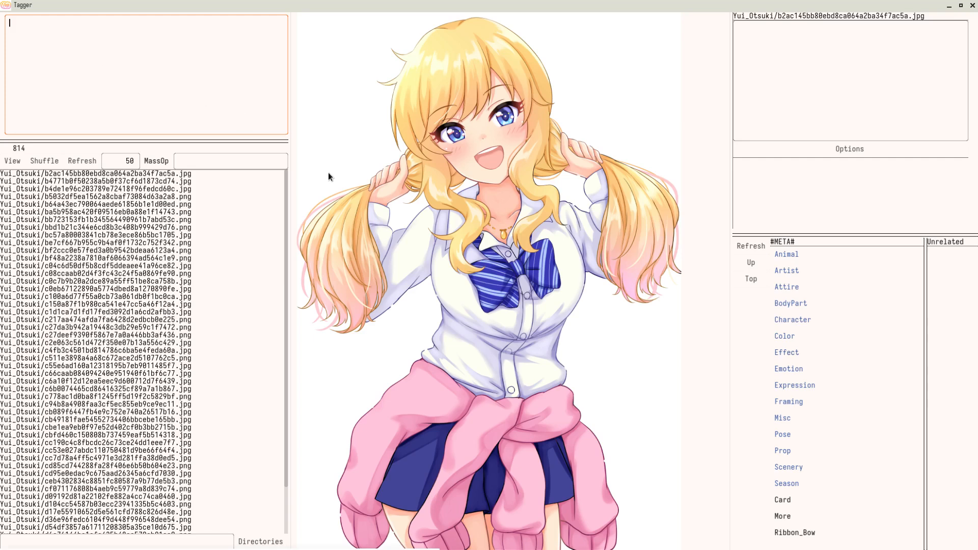
Switch to the Konsole terminal and show the command-line help with tagger -h.
drag(289, 216, 295, 218)
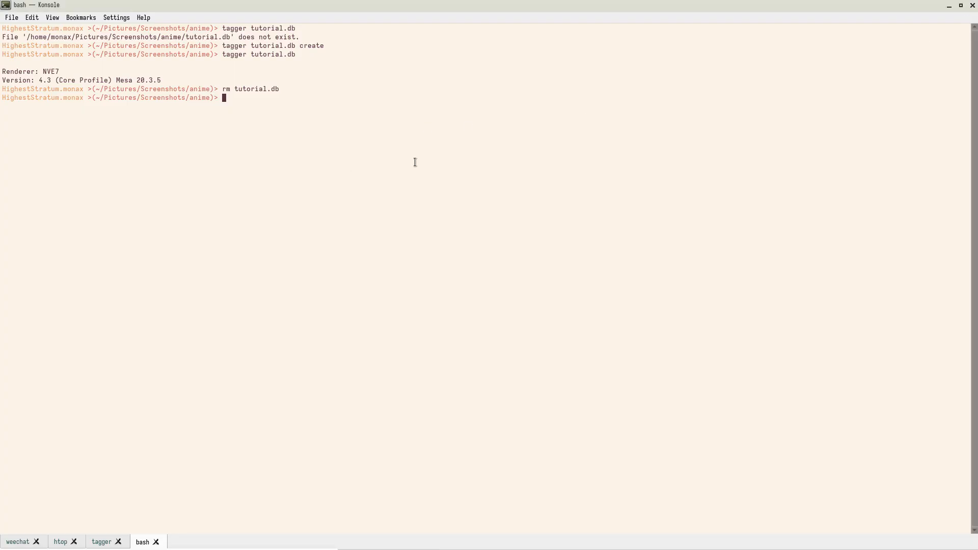
text(tagger -h)
key(Return)
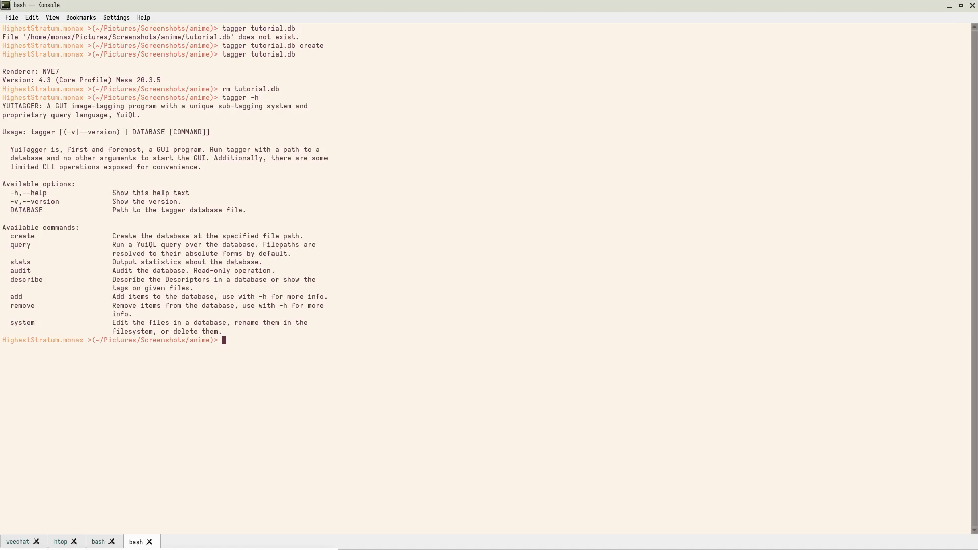
Highlight the available commands in the help output, from create to system, to review them.
drag(225, 331, 1, 236)
click(232, 331)
drag(225, 331, 1, 236)
click(252, 341)
mouse_move(189, 548)
click(159, 547)
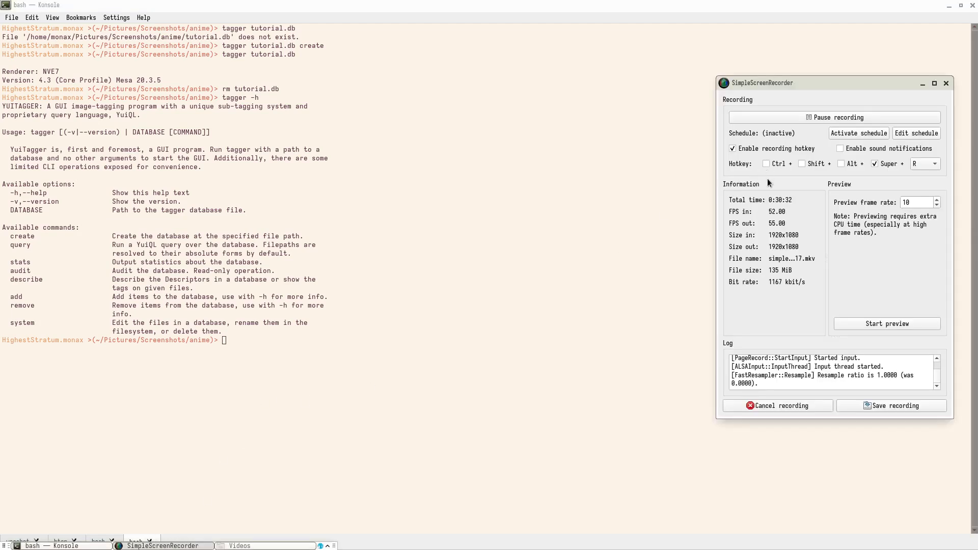